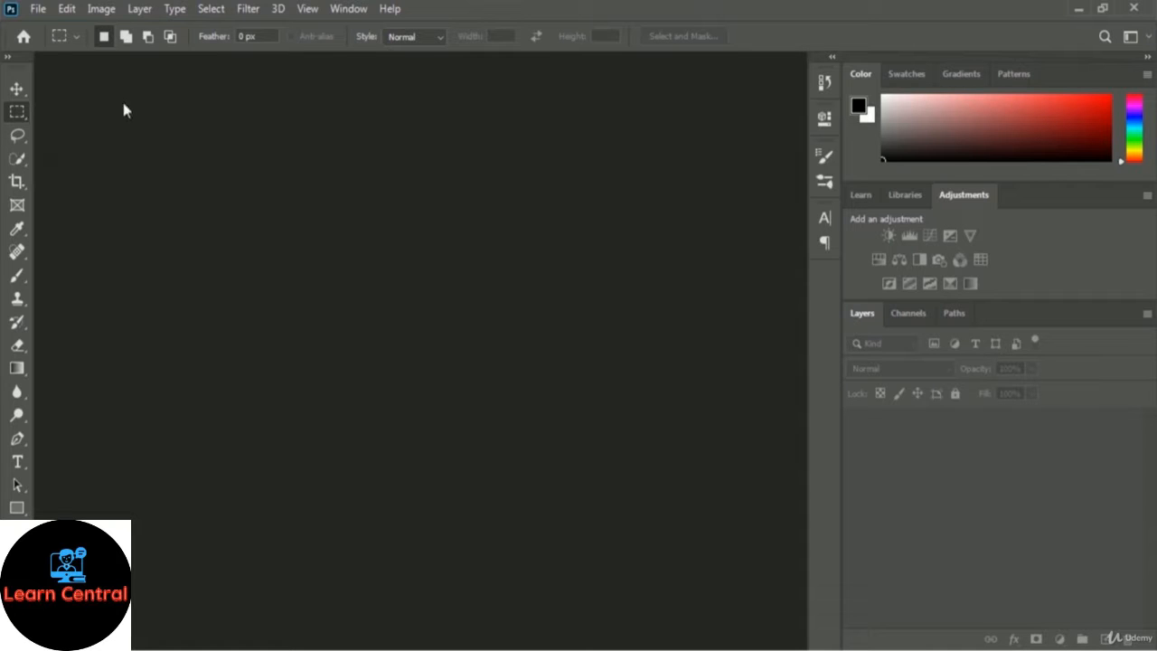
Start a new document from the File menu, showing the 3.5 × 2 inch, 300 ppi preset.
{"action": "left_click", "coordinate": [38, 9]}
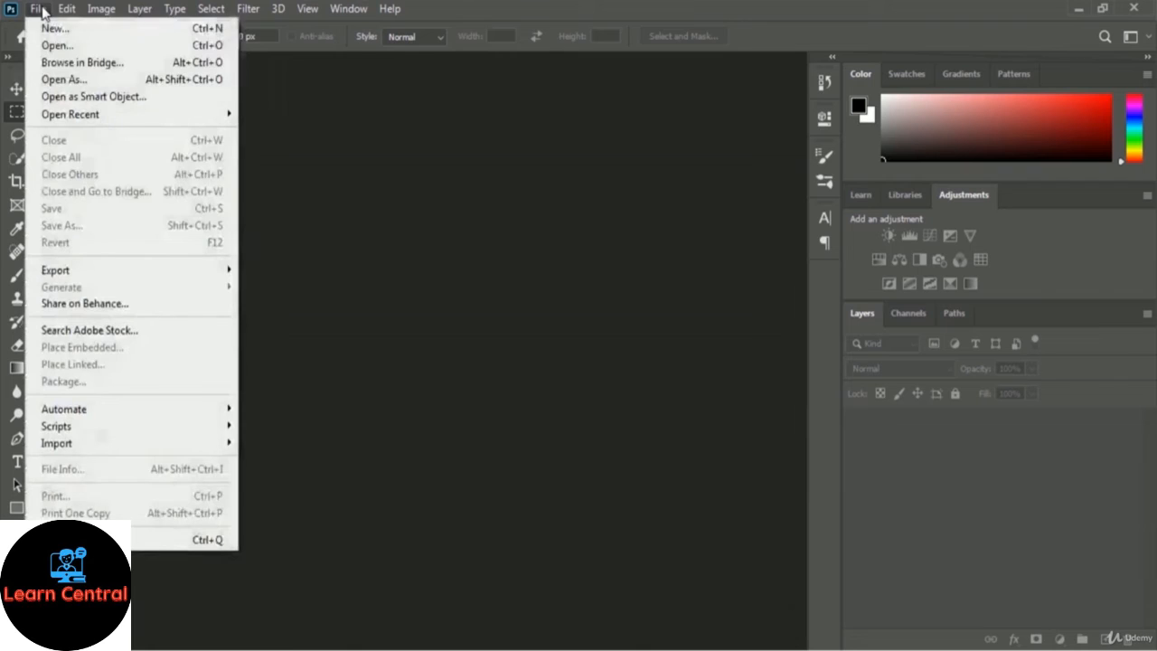
{"action": "left_click", "coordinate": [124, 29]}
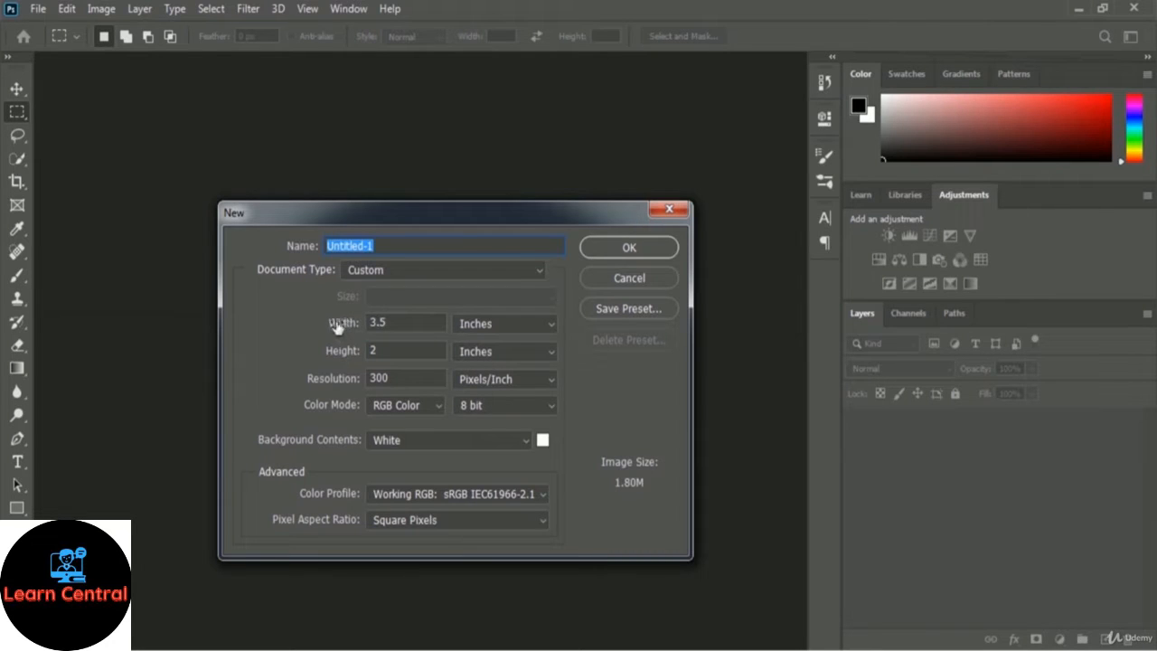
Create the 3.5 × 2 inch document in inches, named 'Printable Business Card'.
{"action": "left_click", "coordinate": [512, 323]}
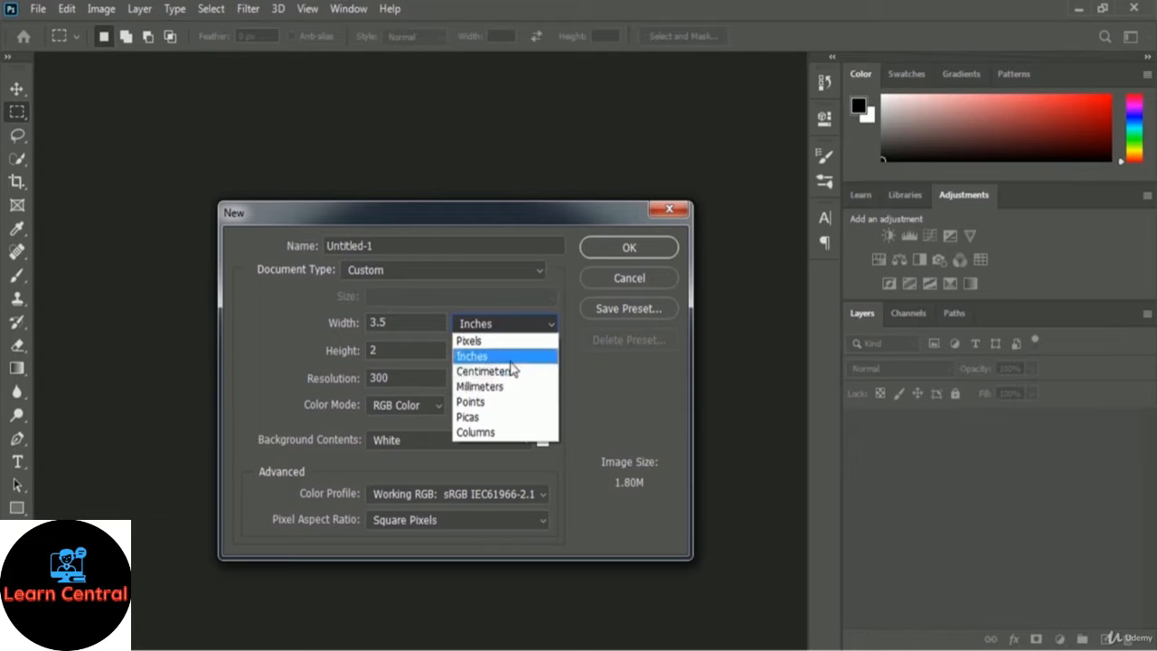
{"action": "left_click", "coordinate": [508, 358]}
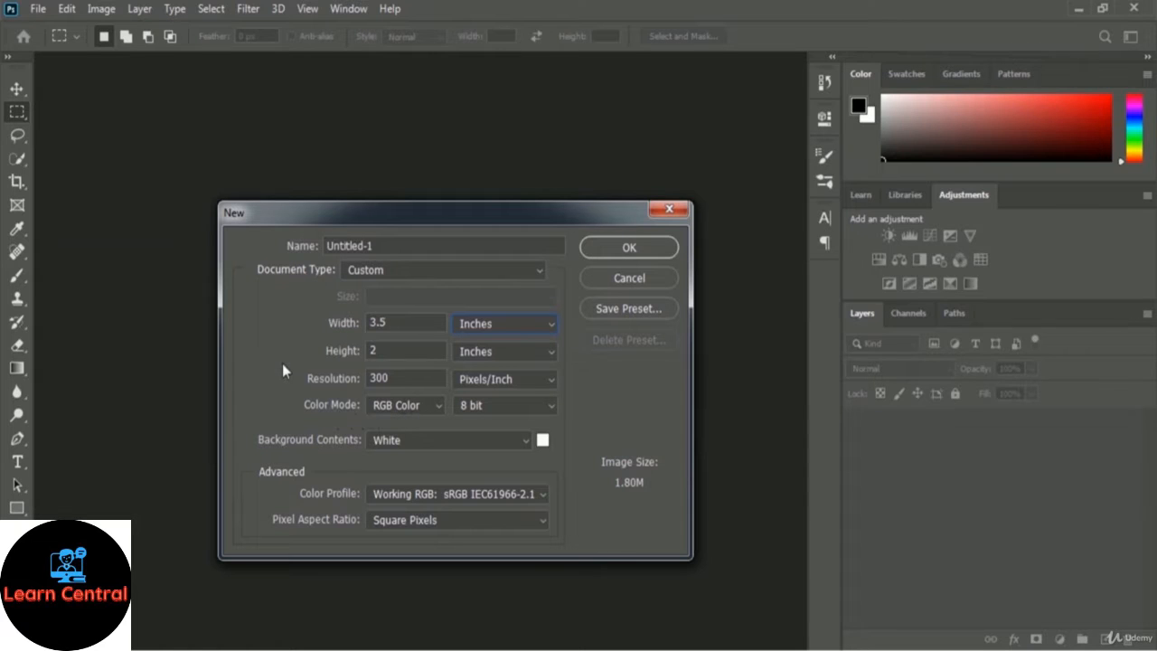
{"action": "left_click_drag", "start_coordinate": [401, 247], "coordinate": [268, 238]}
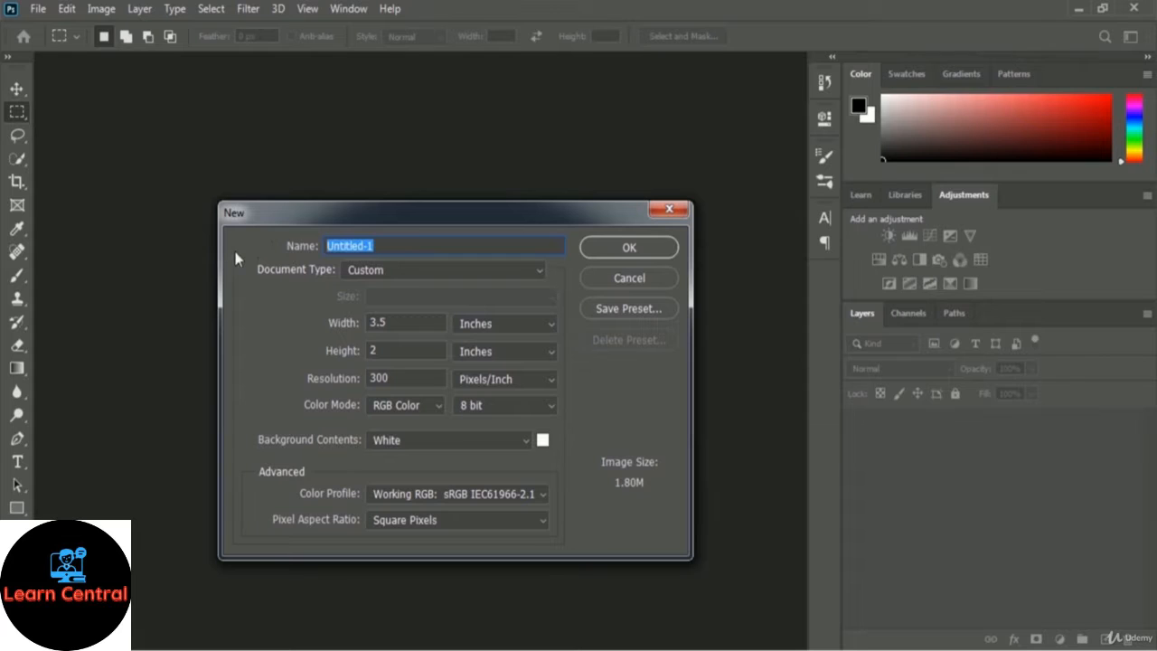
{"action": "type", "text": "Printable Busines"}
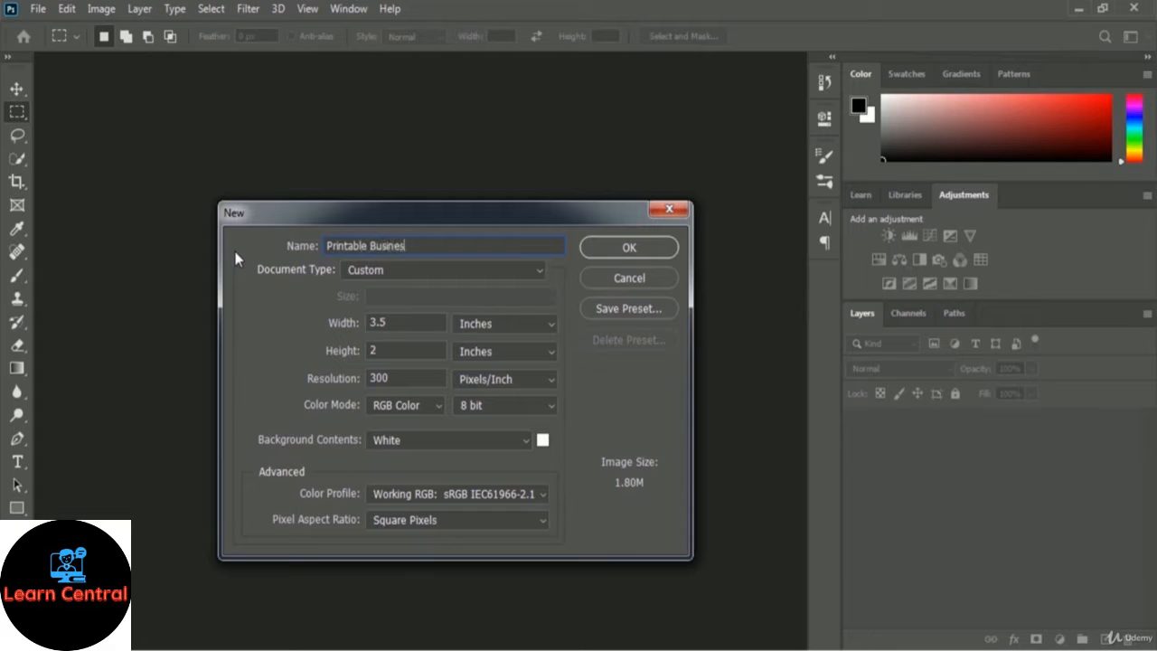
{"action": "type", "text": "s Card"}
{"action": "left_click", "coordinate": [664, 250]}
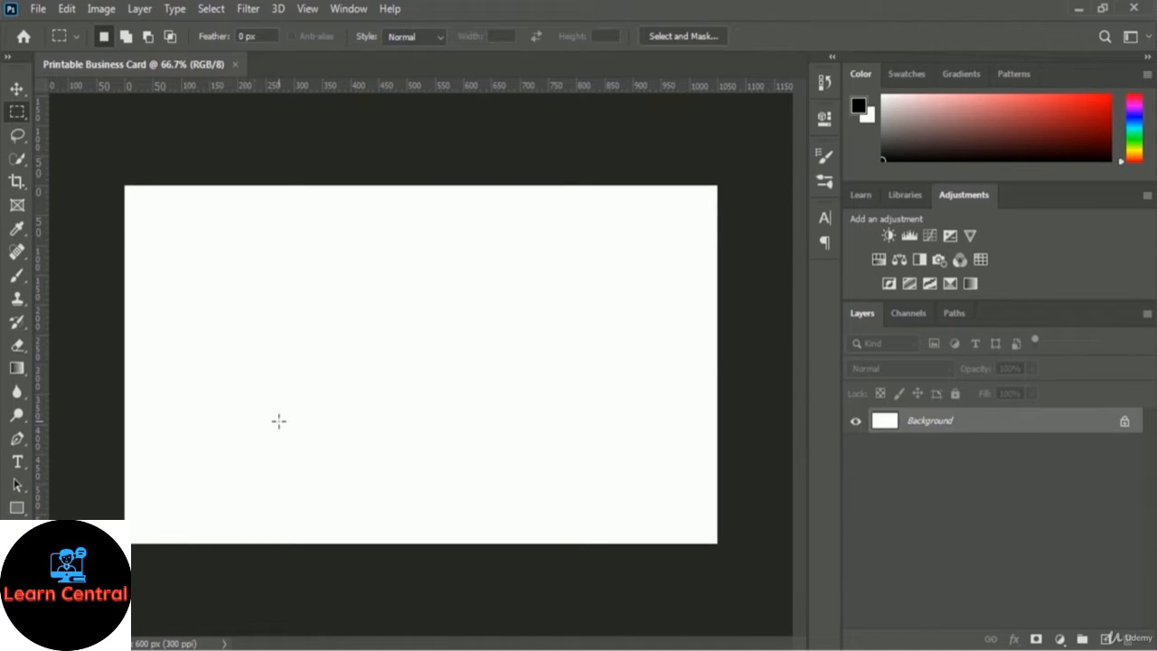
Unlock the Background layer by renaming it to 'White BG'.
{"action": "double_click", "coordinate": [929, 424]}
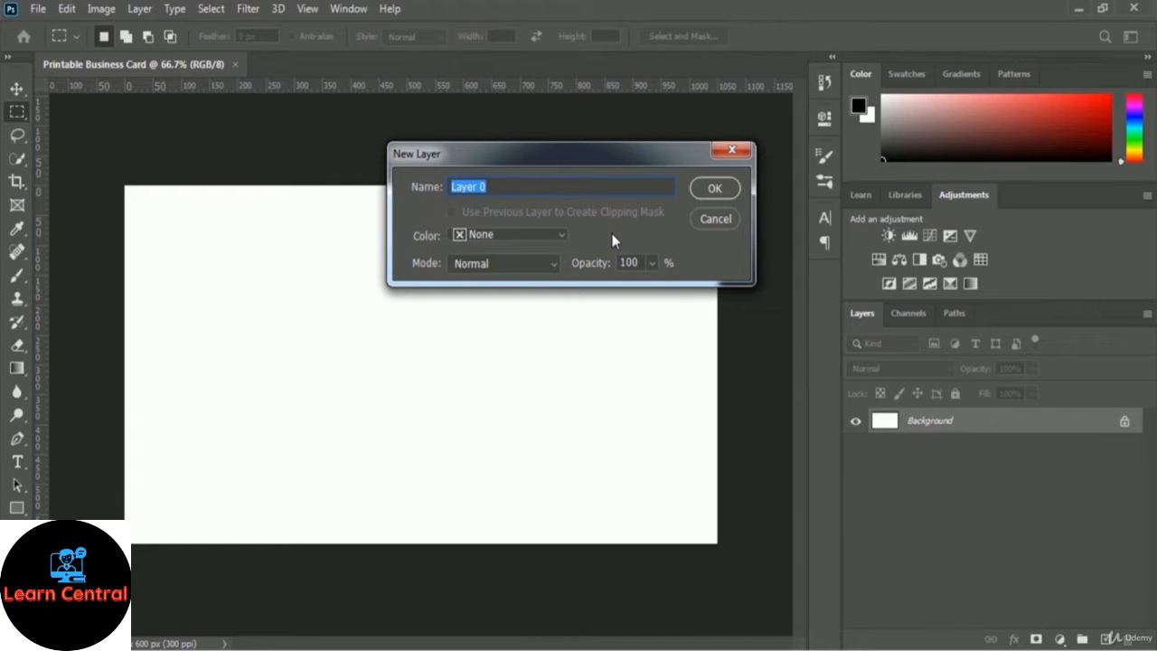
{"action": "type", "text": "White BG"}
{"action": "left_click", "coordinate": [721, 192]}
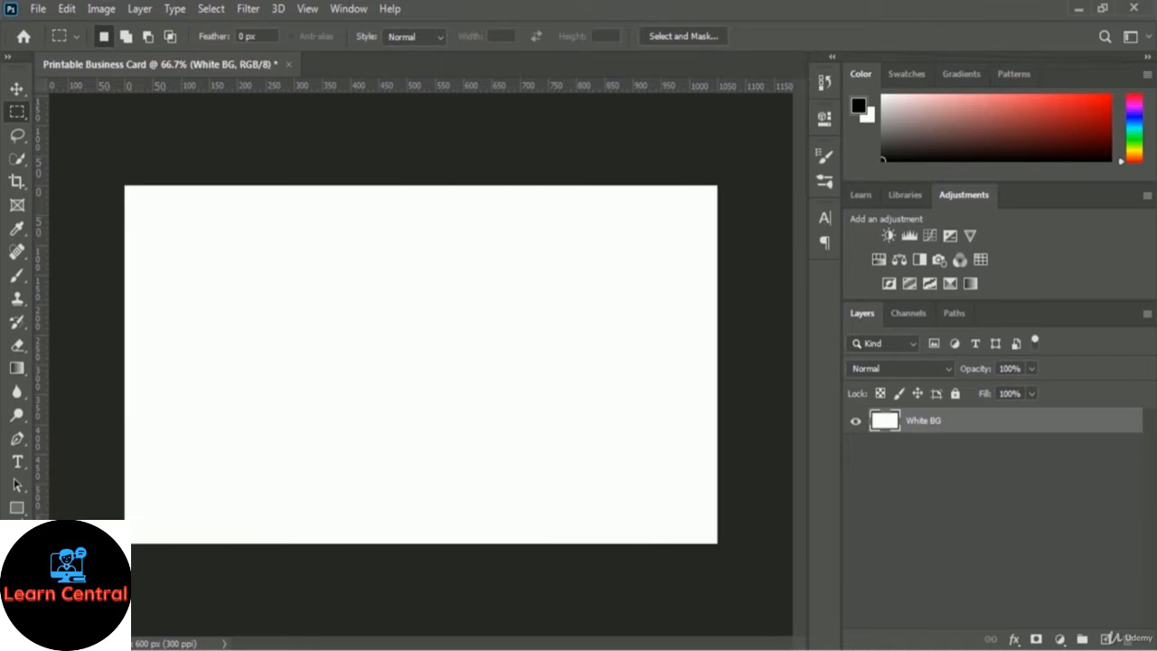
Choose the Rectangle Tool and set its shape fill to black #000000.
{"action": "left_click", "coordinate": [18, 510]}
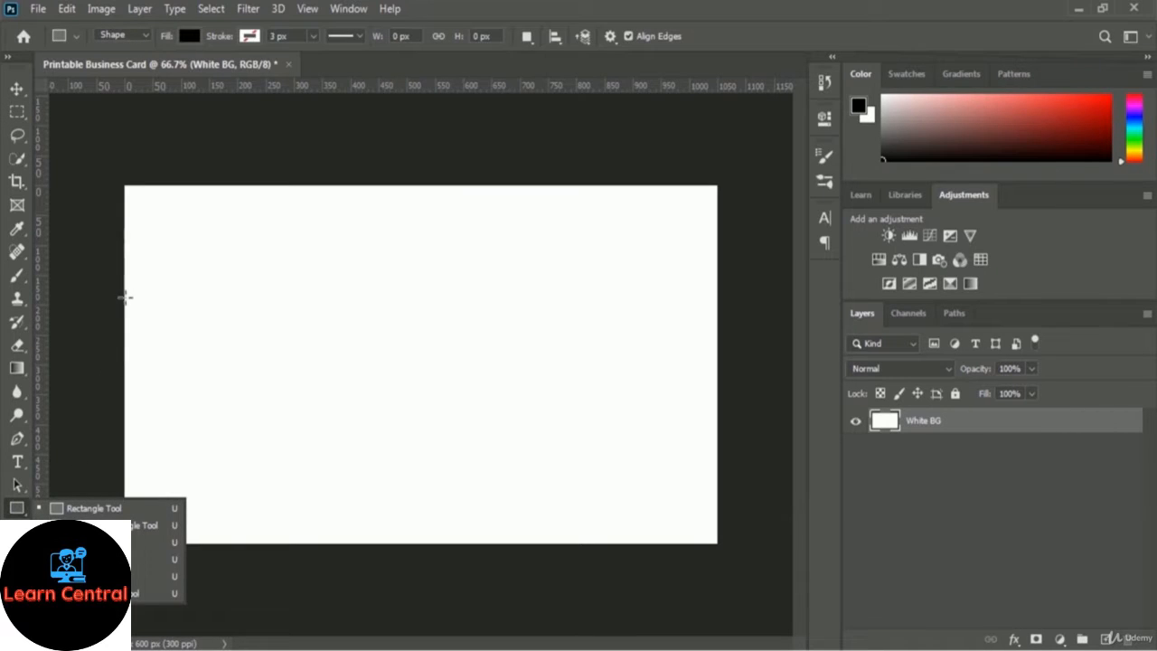
{"action": "left_click", "coordinate": [191, 36]}
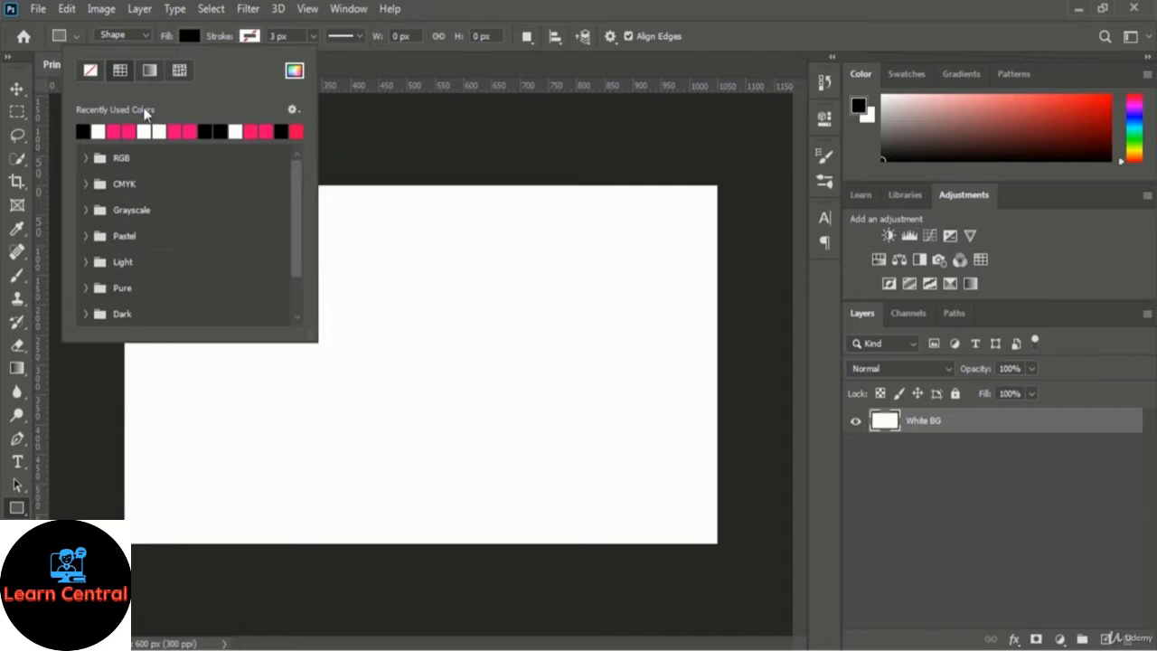
{"action": "left_click", "coordinate": [294, 72]}
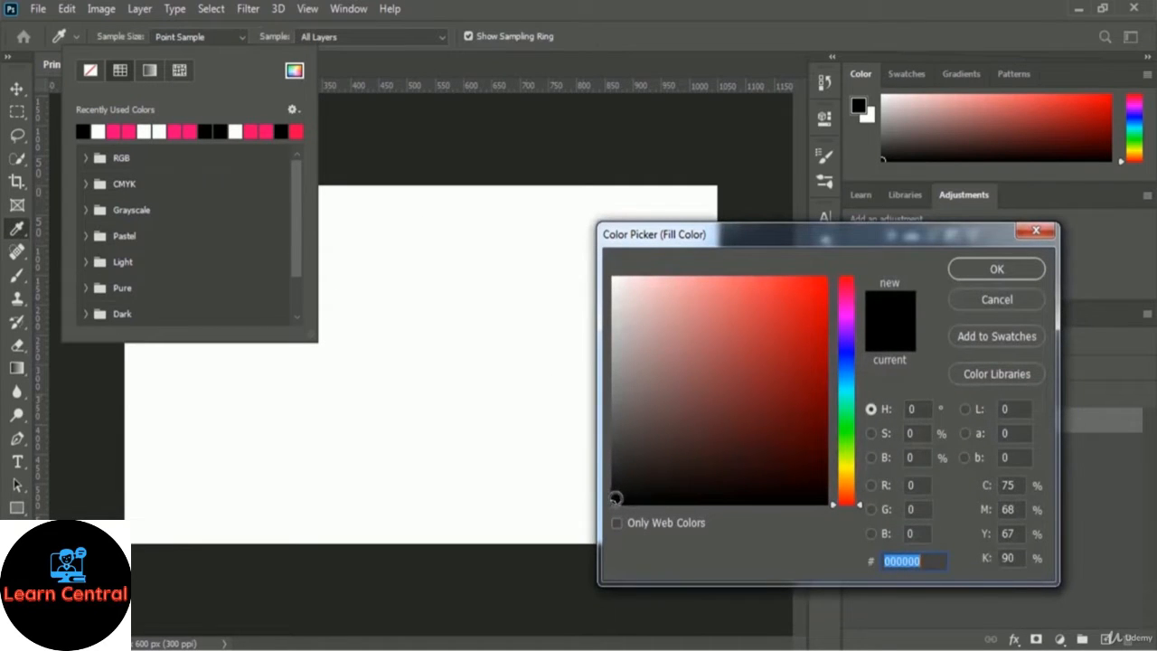
{"action": "left_click", "coordinate": [615, 501]}
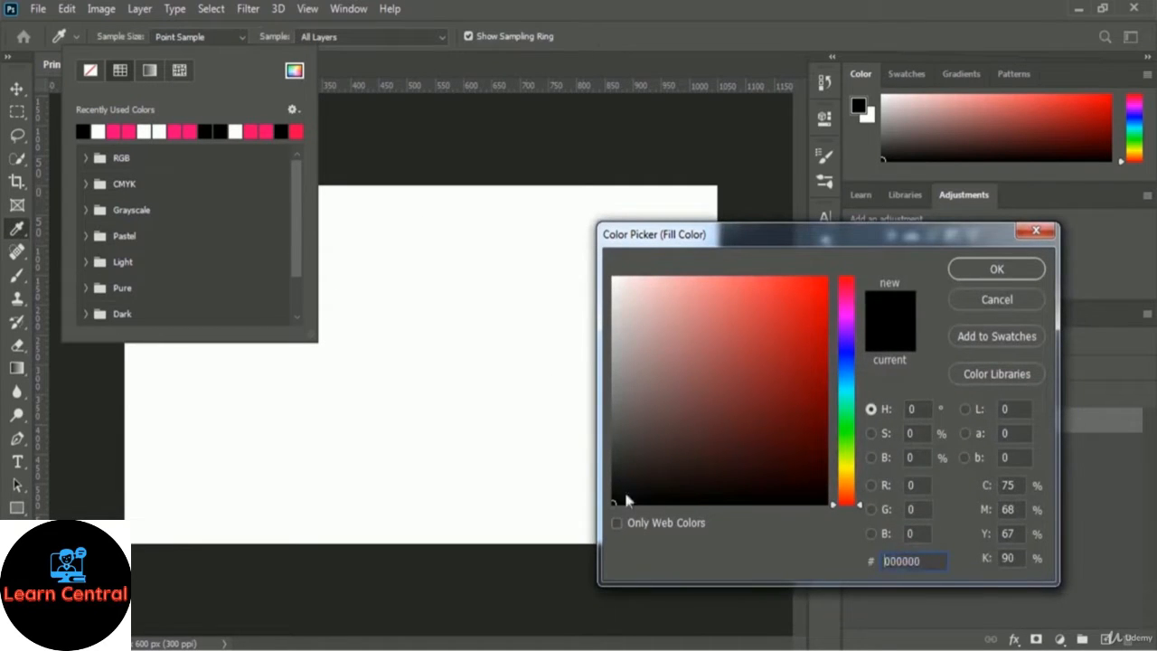
{"action": "left_click", "coordinate": [981, 268]}
{"action": "left_click", "coordinate": [717, 35]}
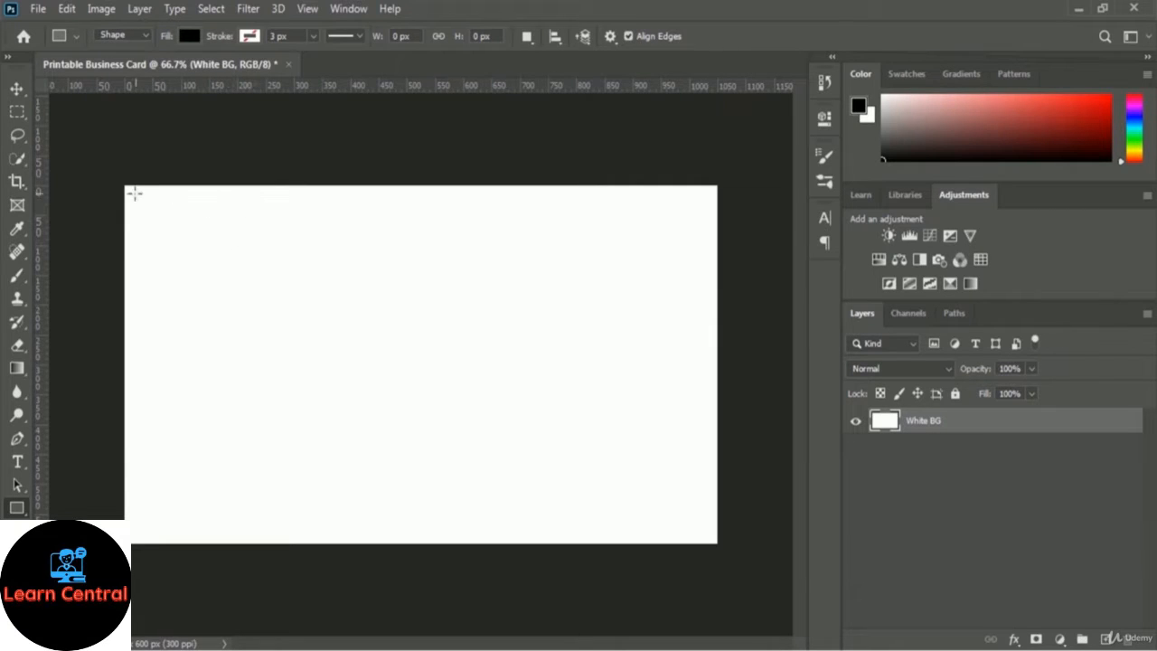
Draw a 236 × 600 px black rectangle down the left edge and name its layer 'Black Left Bar'.
{"action": "left_click_drag", "start_coordinate": [125, 185], "coordinate": [257, 544]}
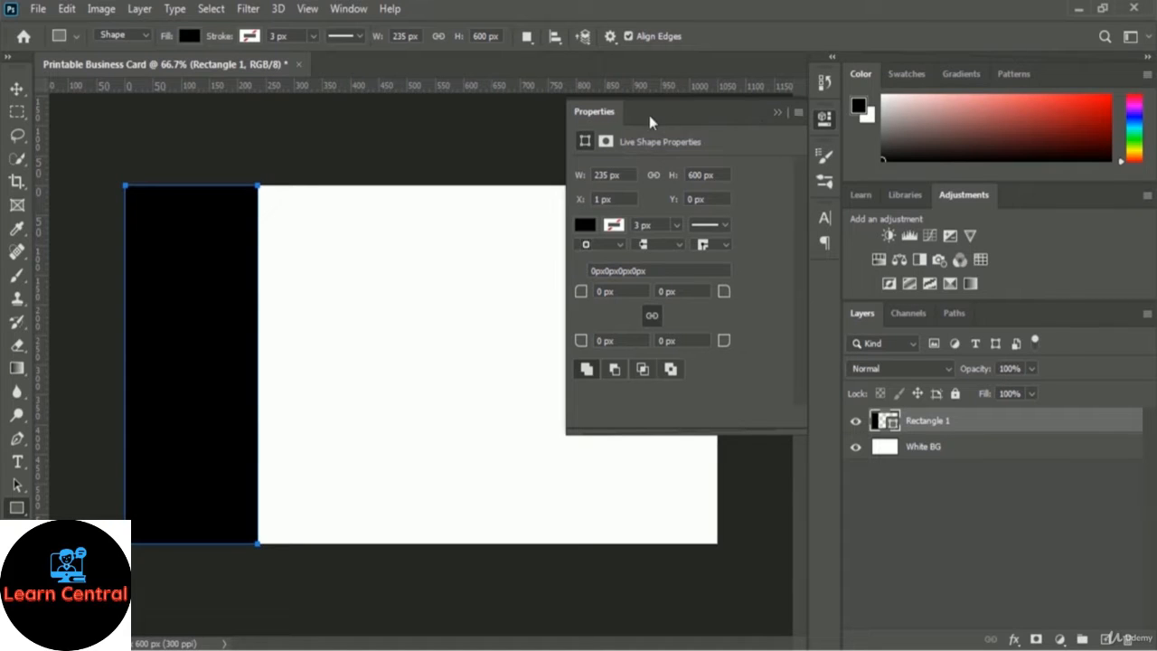
{"action": "left_click", "coordinate": [775, 113]}
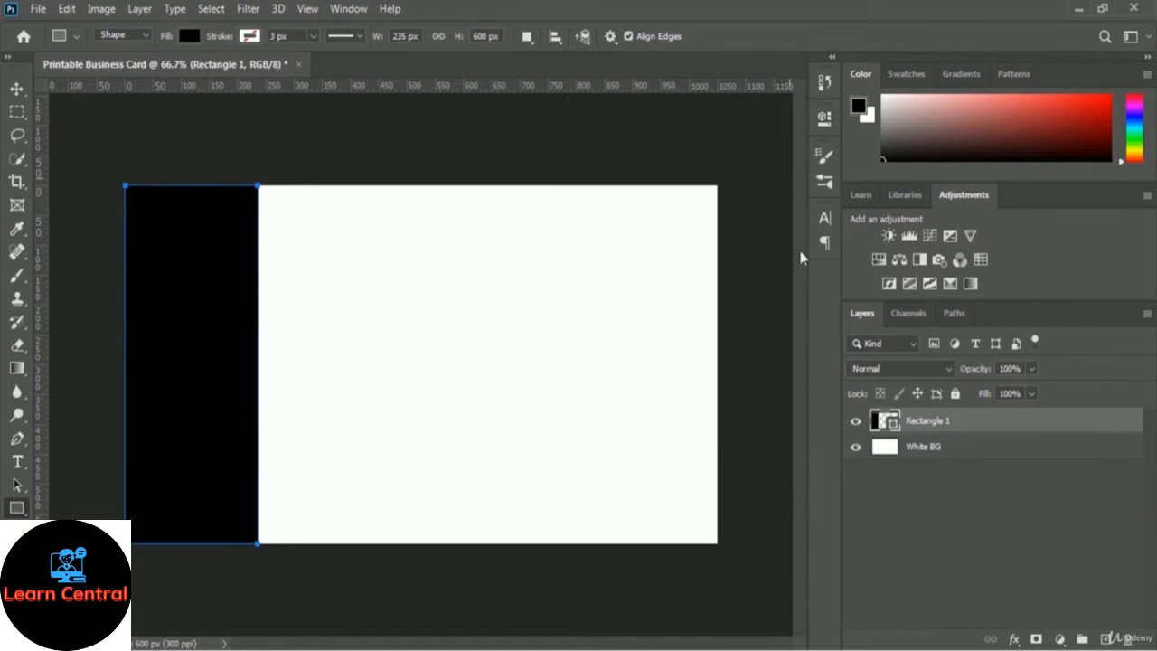
{"action": "double_click", "coordinate": [932, 422]}
{"action": "type", "text": "Black Left Bar"}
{"action": "key", "text": "Return"}
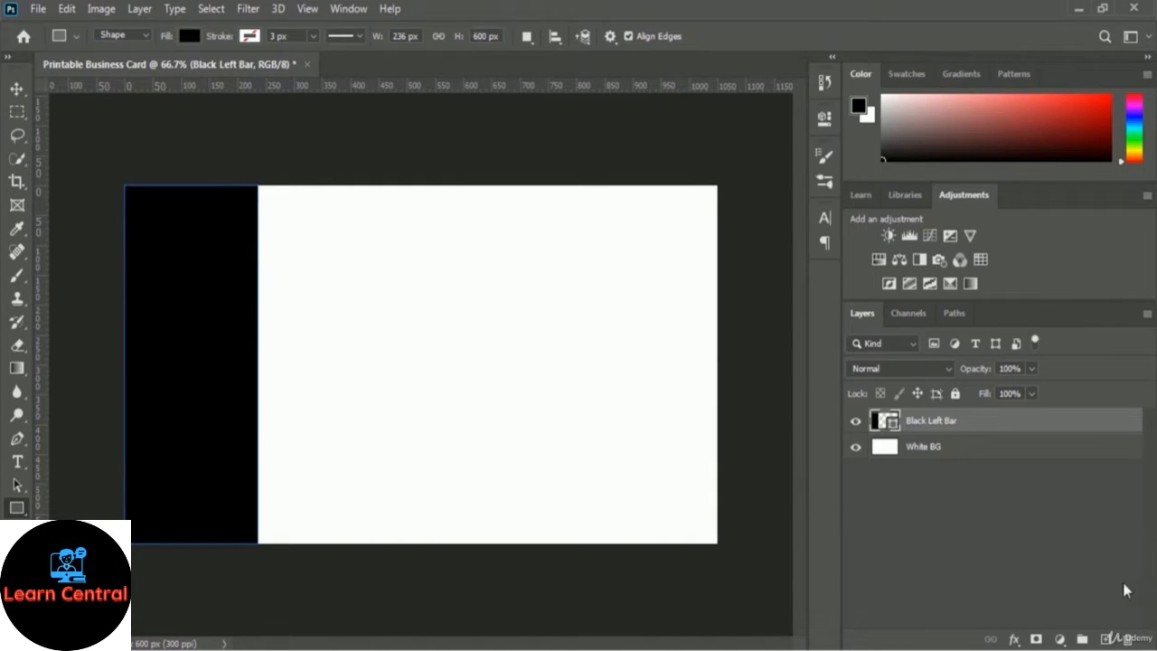
Add a new layer named 'Brush Effect' above the black bar and select the Brush tool.
{"action": "left_click", "coordinate": [1104, 640]}
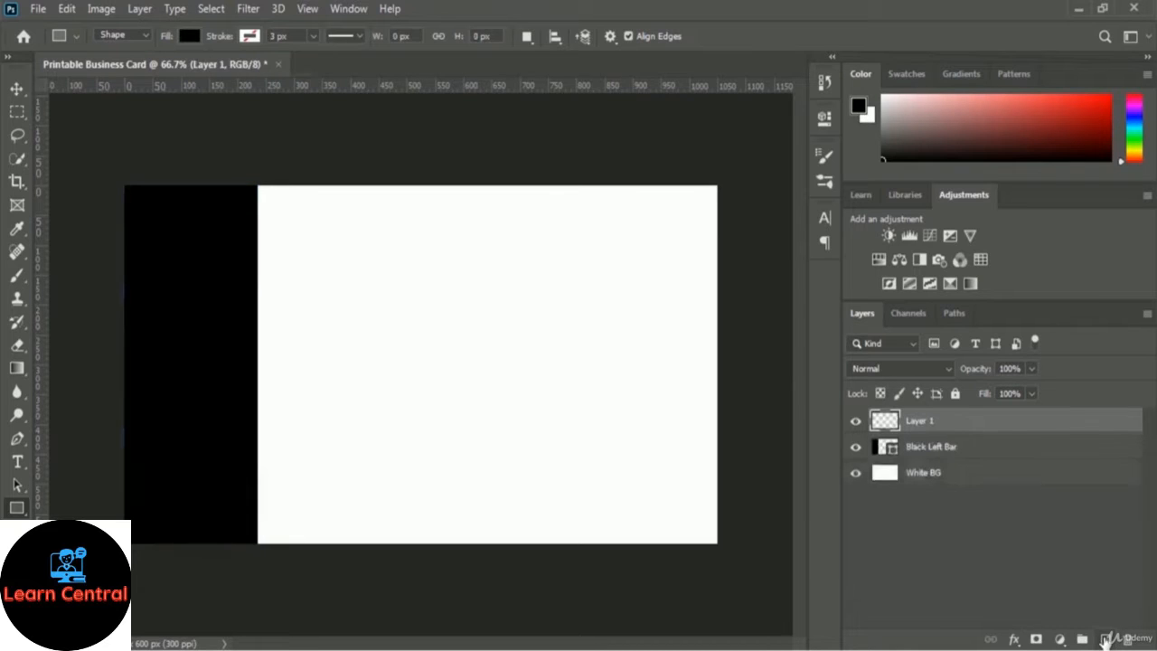
{"action": "double_click", "coordinate": [922, 421]}
{"action": "type", "text": "Brush E"}
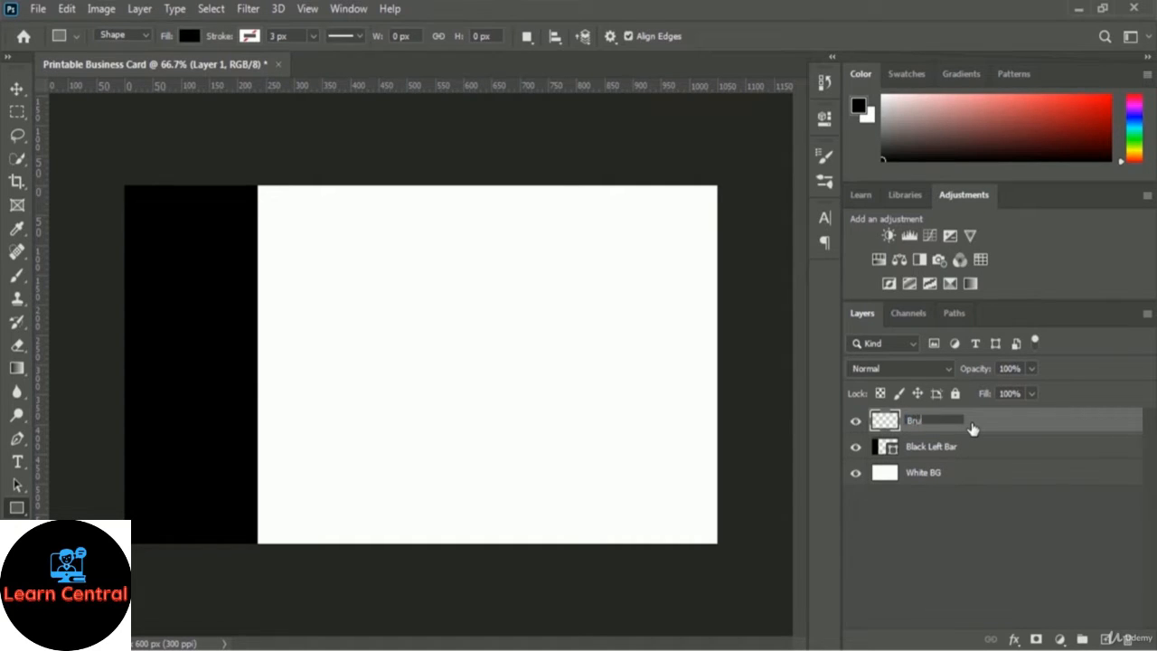
{"action": "type", "text": "ffect"}
{"action": "key", "text": "Return"}
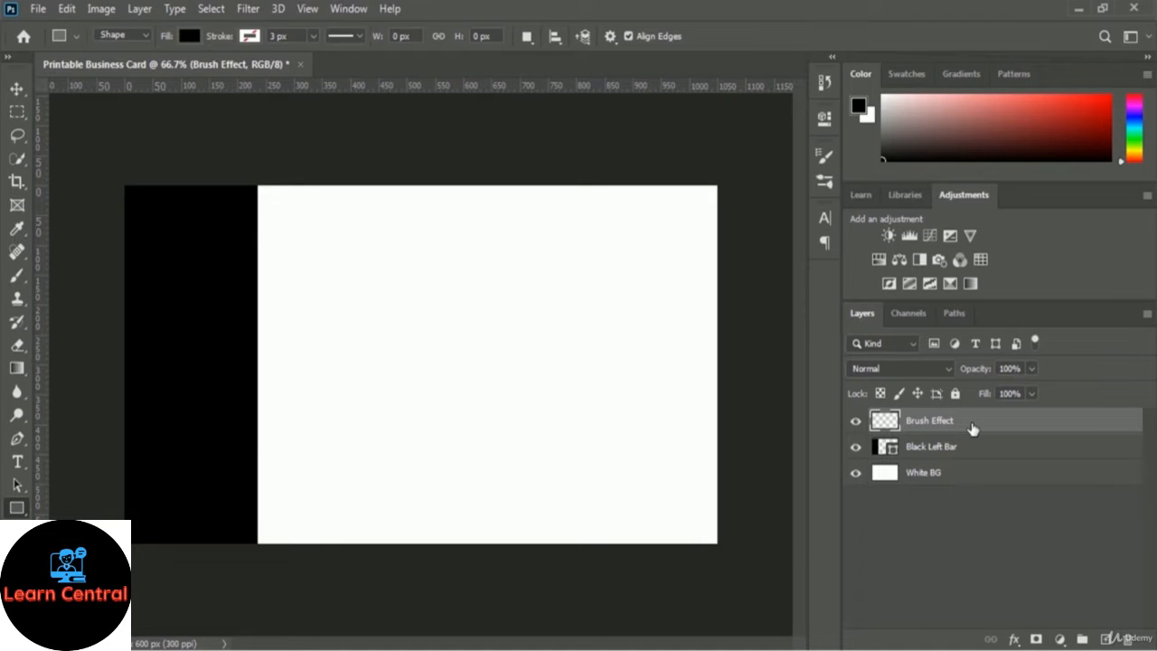
{"action": "left_click", "coordinate": [18, 280]}
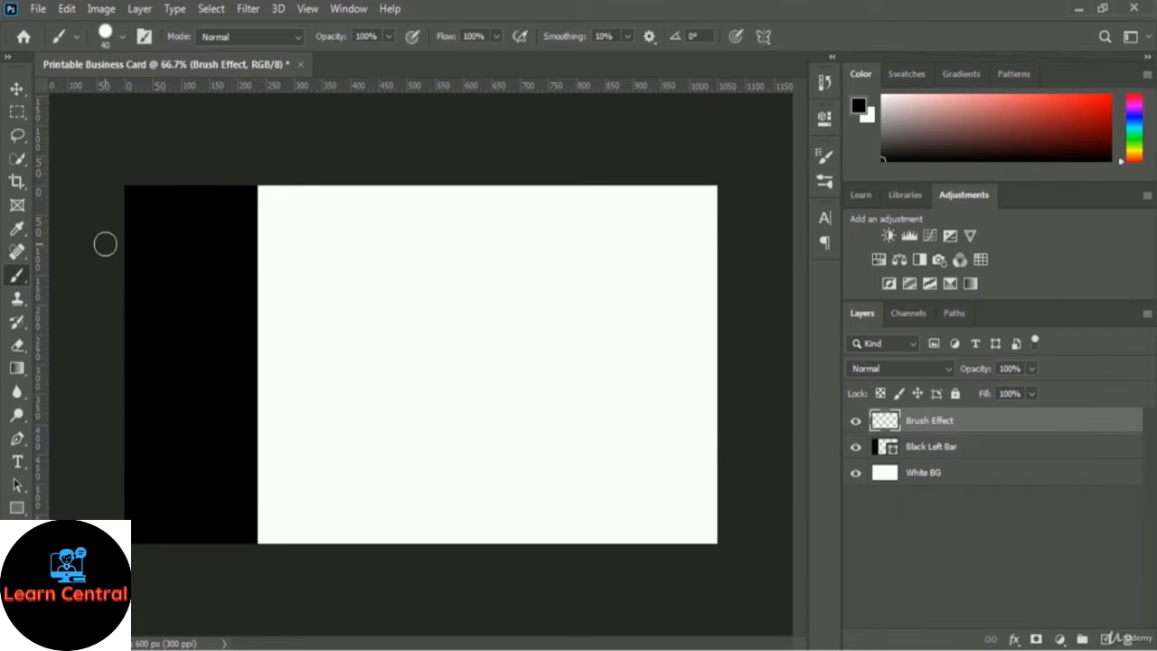
Show the Brushes panel with its installed brush sets and open its options menu.
{"action": "left_click", "coordinate": [144, 37]}
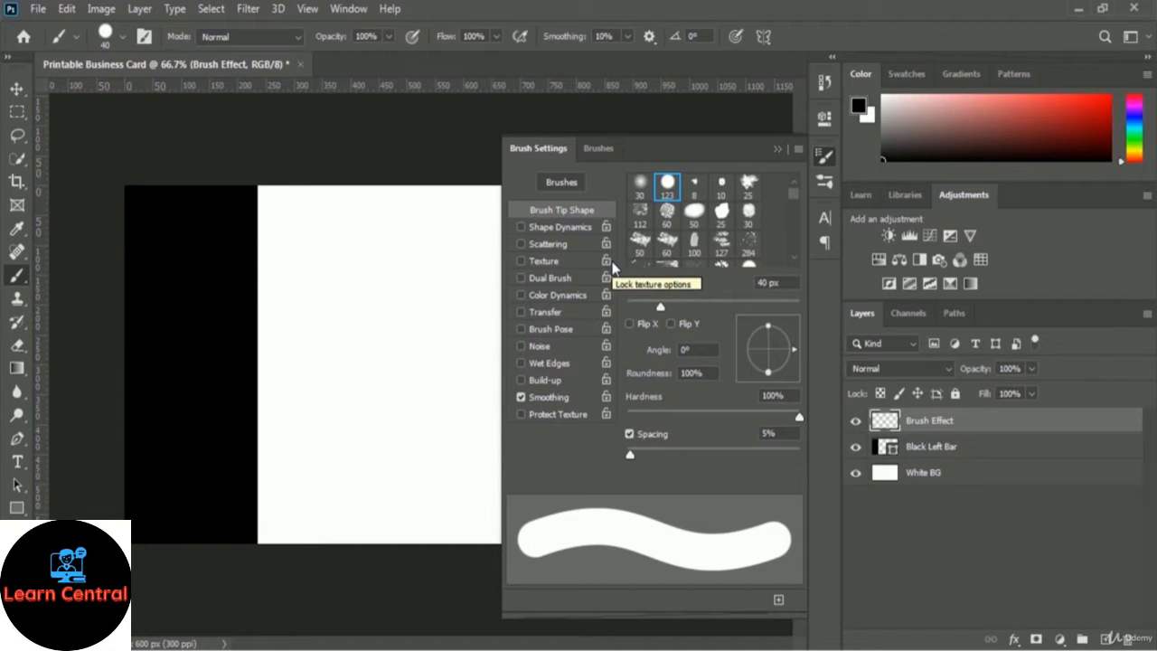
{"action": "left_click", "coordinate": [616, 149]}
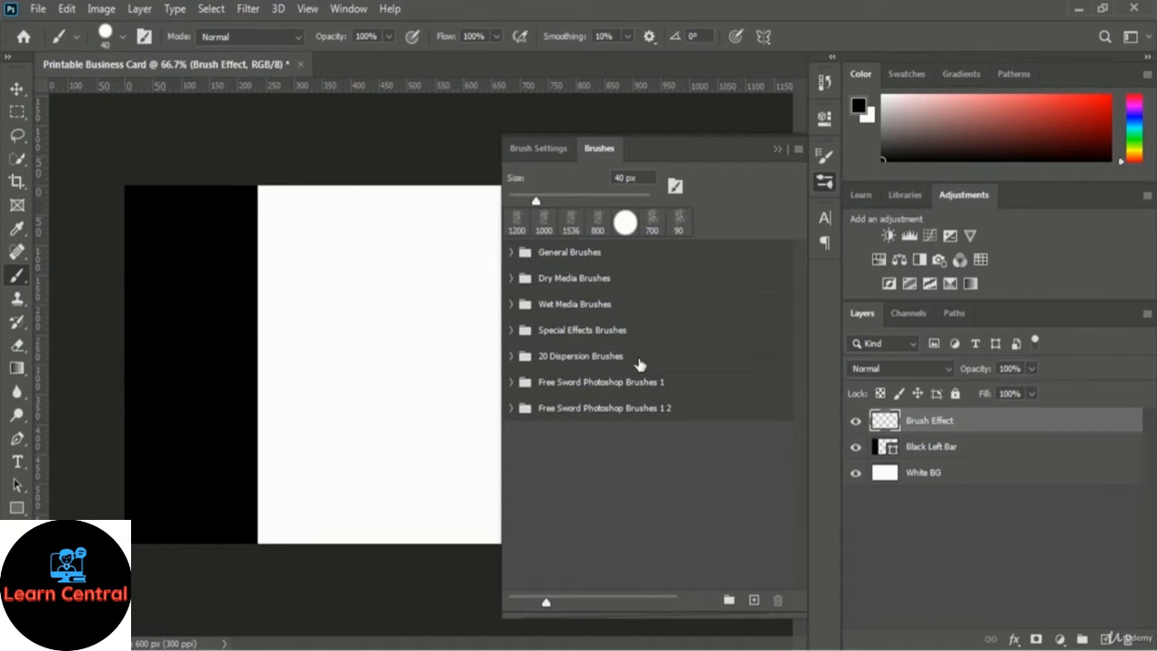
{"action": "left_click", "coordinate": [799, 150]}
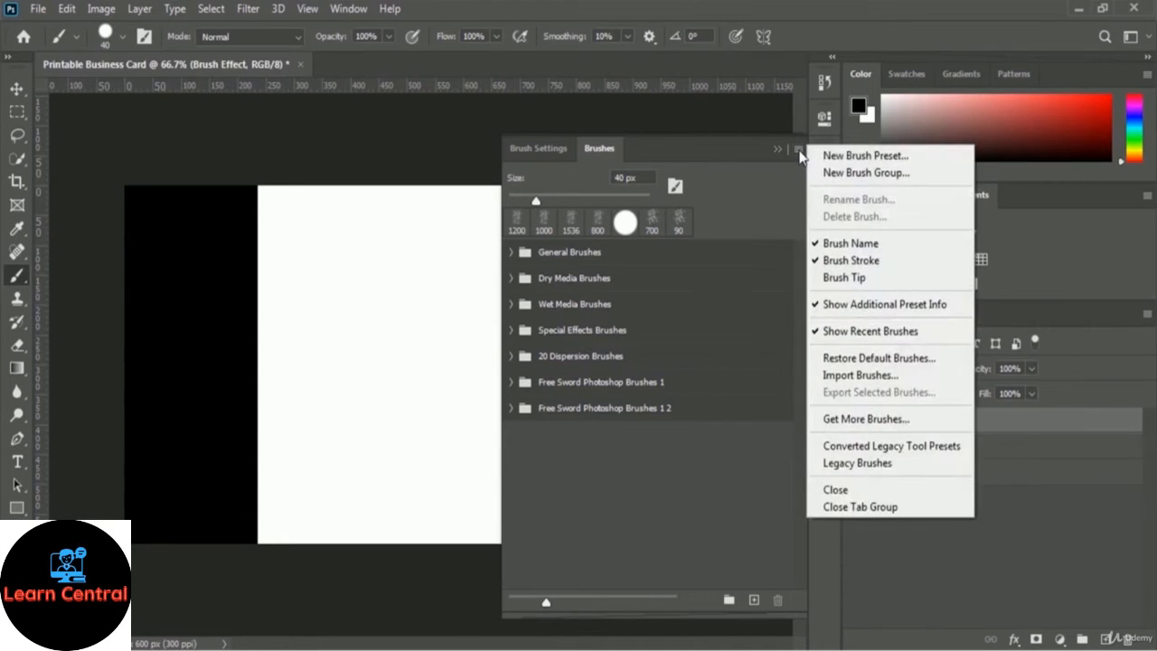
Import the 20 Dispersion Brushes .ABR file from the 03 Business Card Design dispersion brushes folder.
{"action": "left_click", "coordinate": [920, 381]}
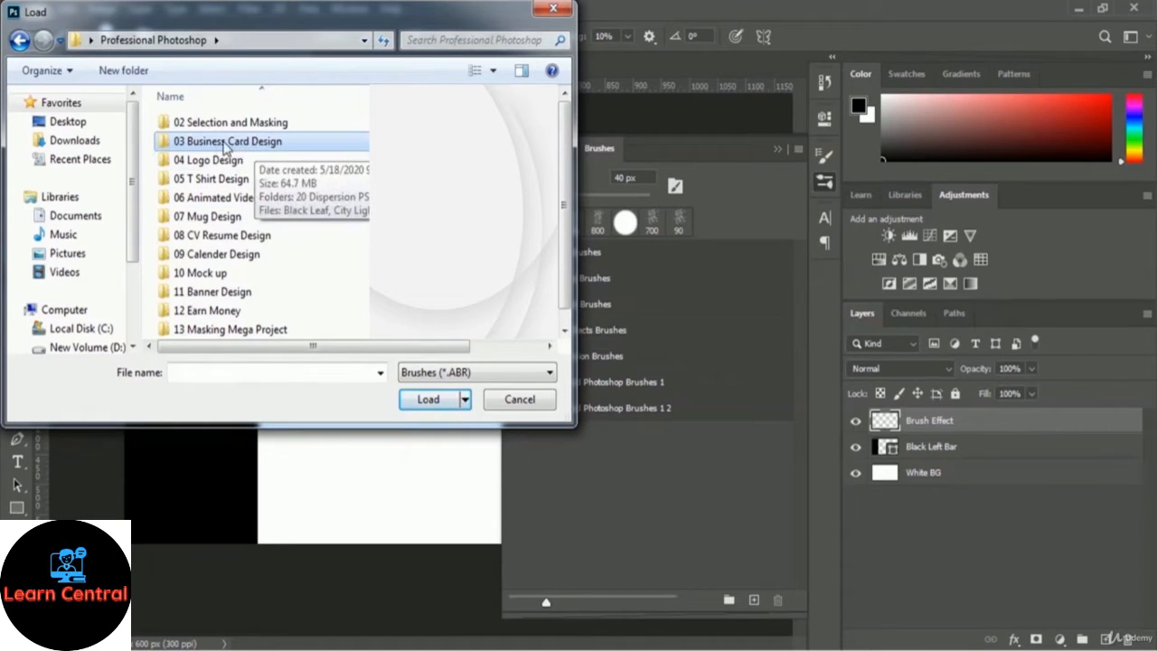
{"action": "double_click", "coordinate": [217, 149]}
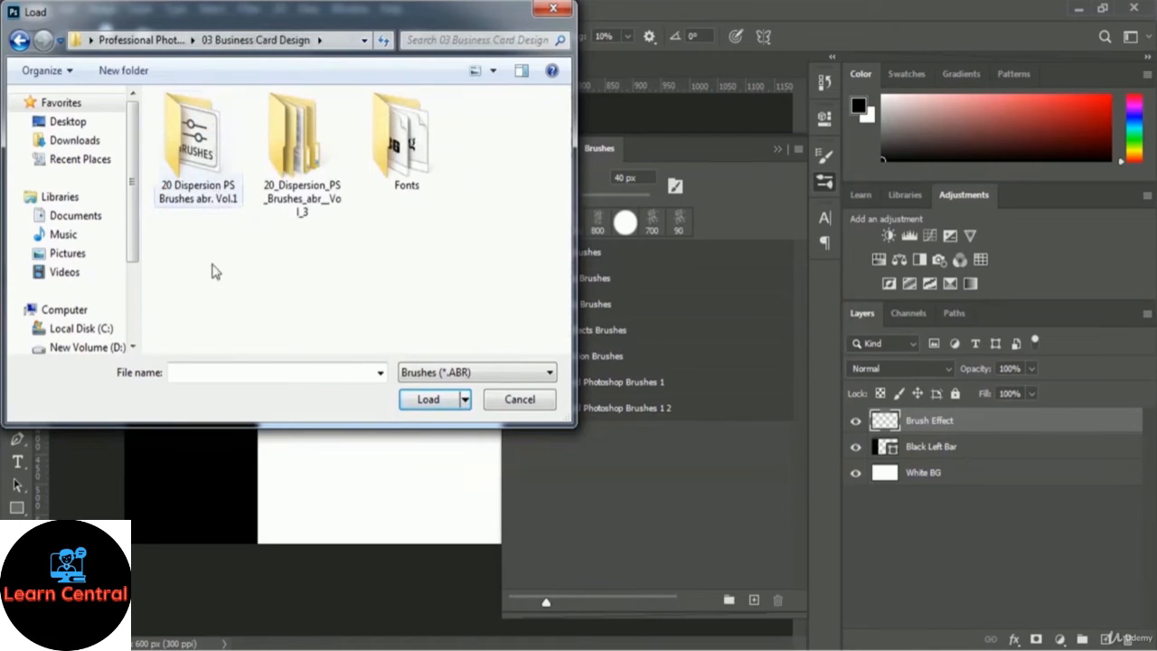
{"action": "double_click", "coordinate": [294, 187]}
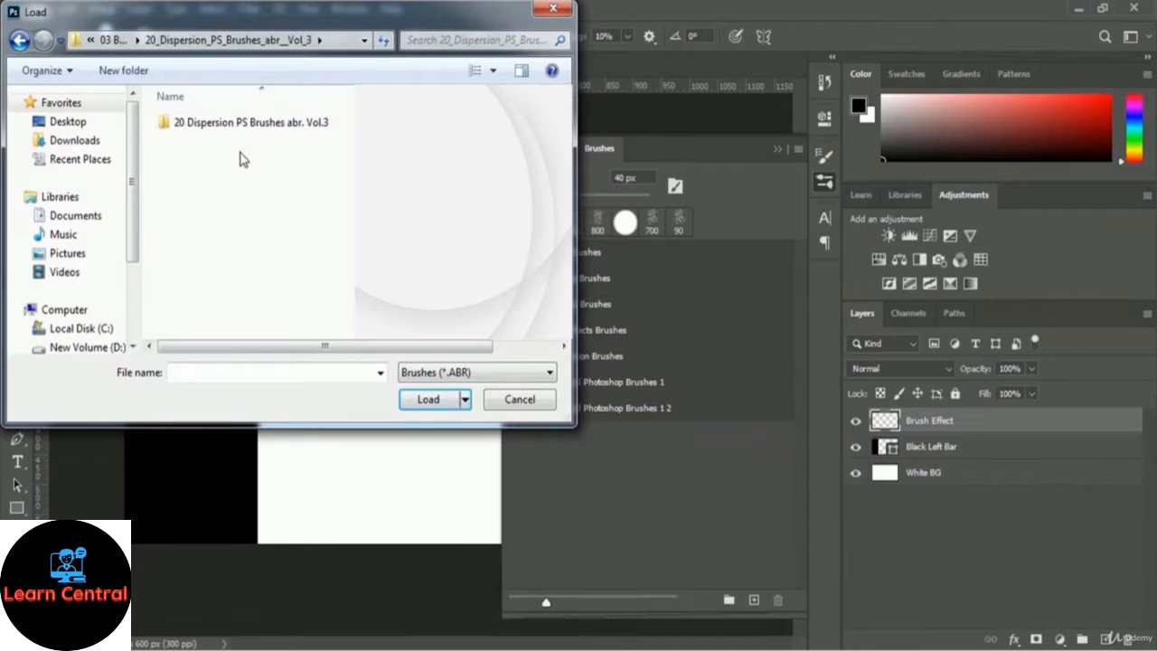
{"action": "double_click", "coordinate": [277, 124]}
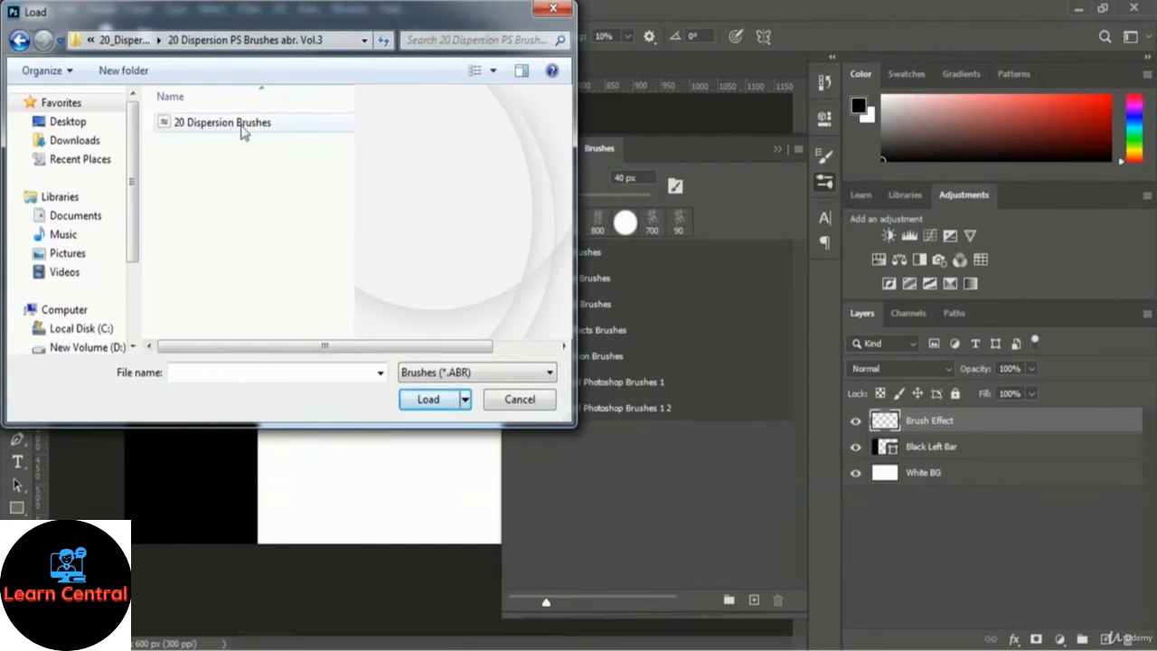
{"action": "left_click", "coordinate": [233, 132]}
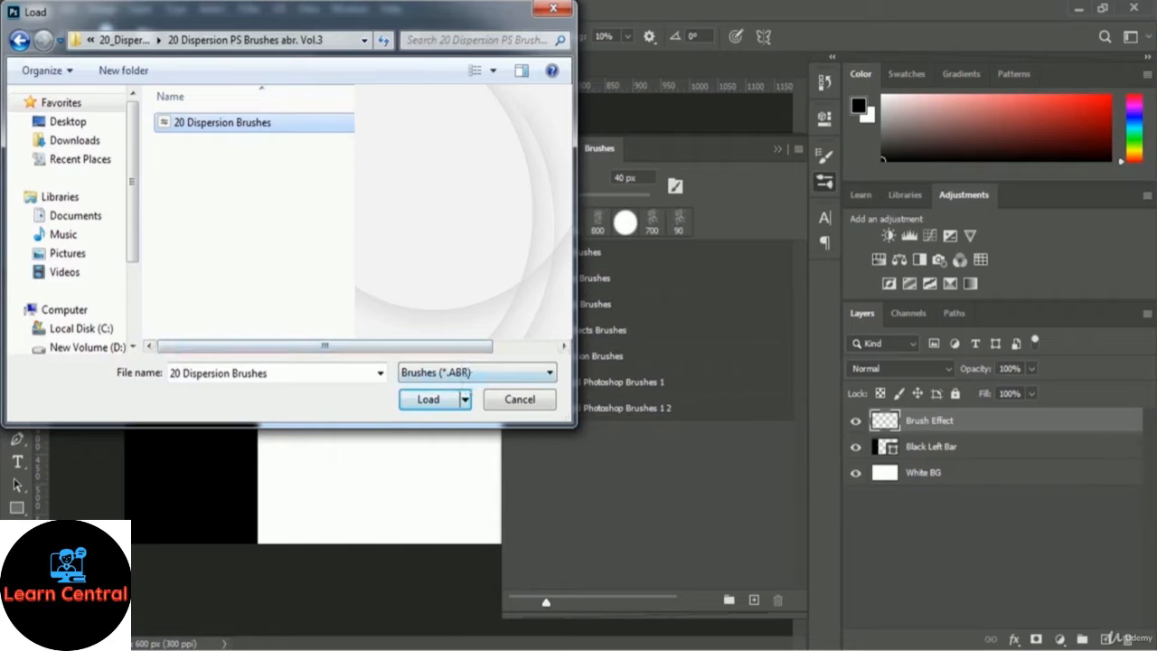
{"action": "left_click", "coordinate": [411, 401]}
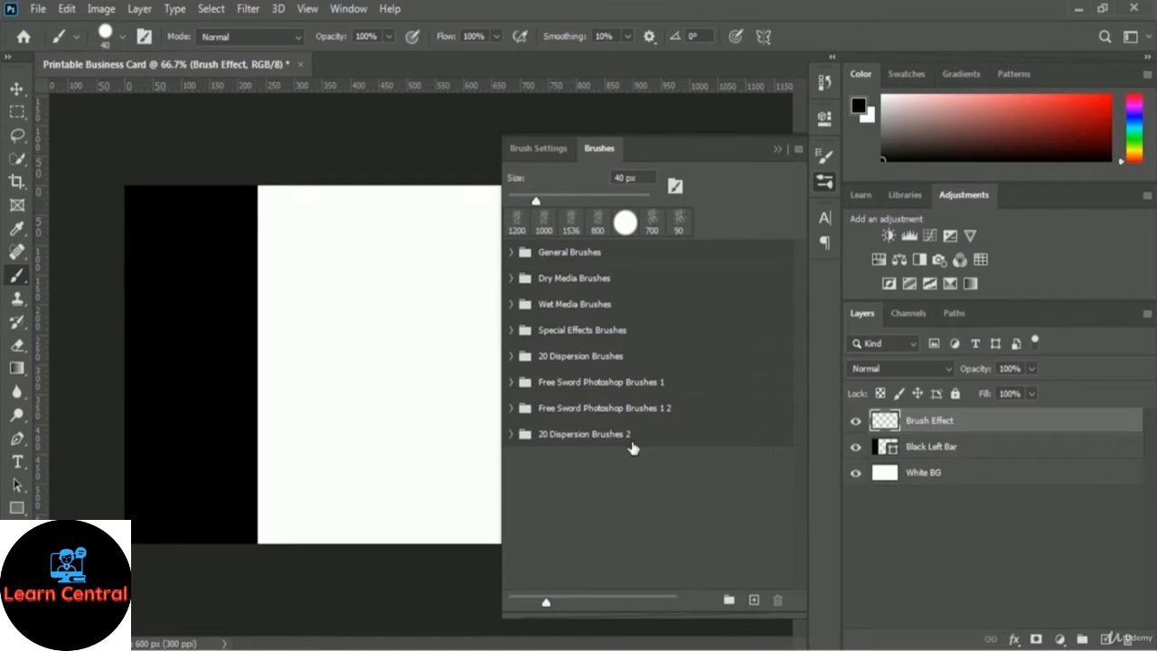
Expand the 20 Dispersion Brushes set and, after trying Dispersion 3, 9 and 15, choose Dispersion 16.
{"action": "left_click", "coordinate": [512, 356]}
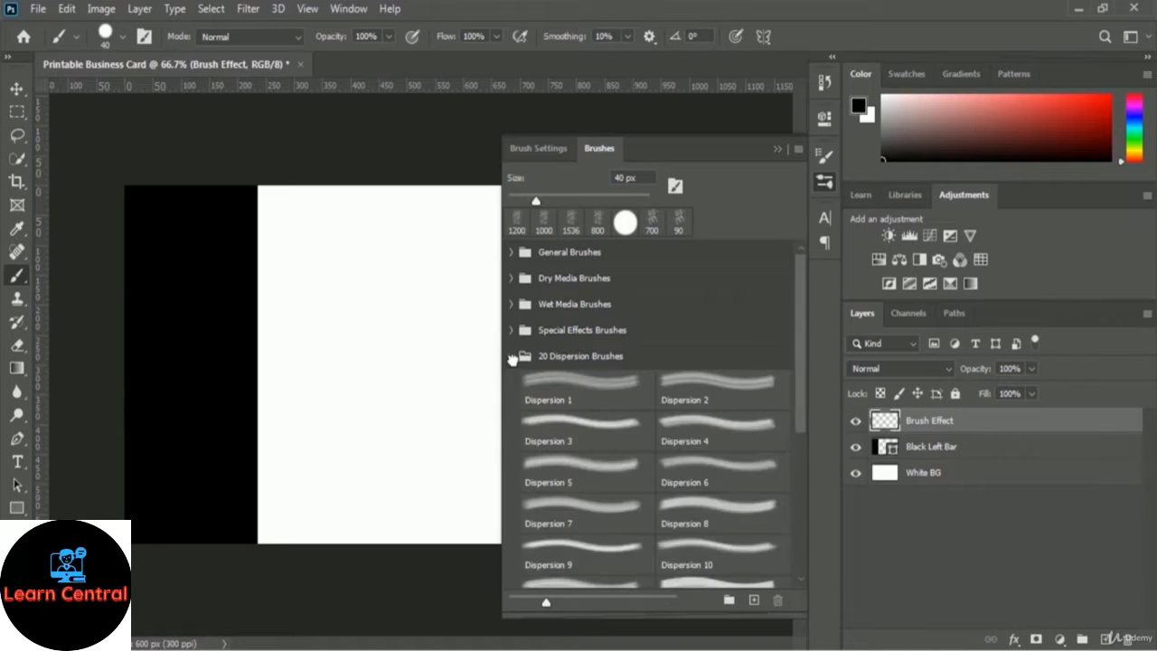
{"action": "left_click", "coordinate": [624, 425]}
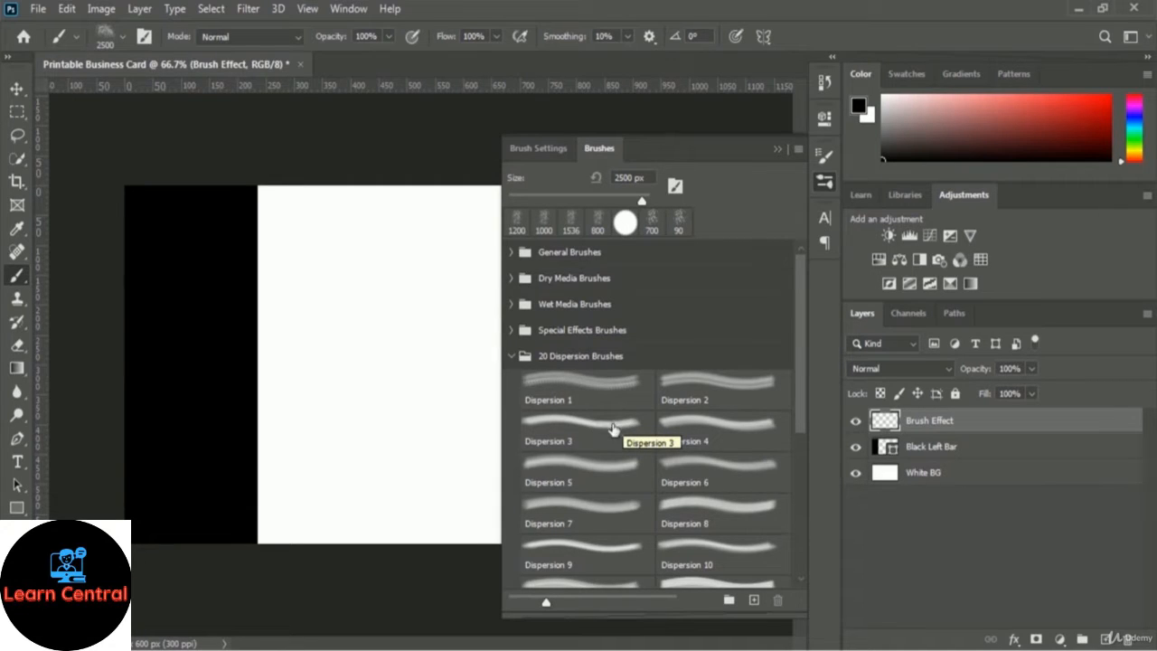
{"action": "left_click", "coordinate": [604, 427]}
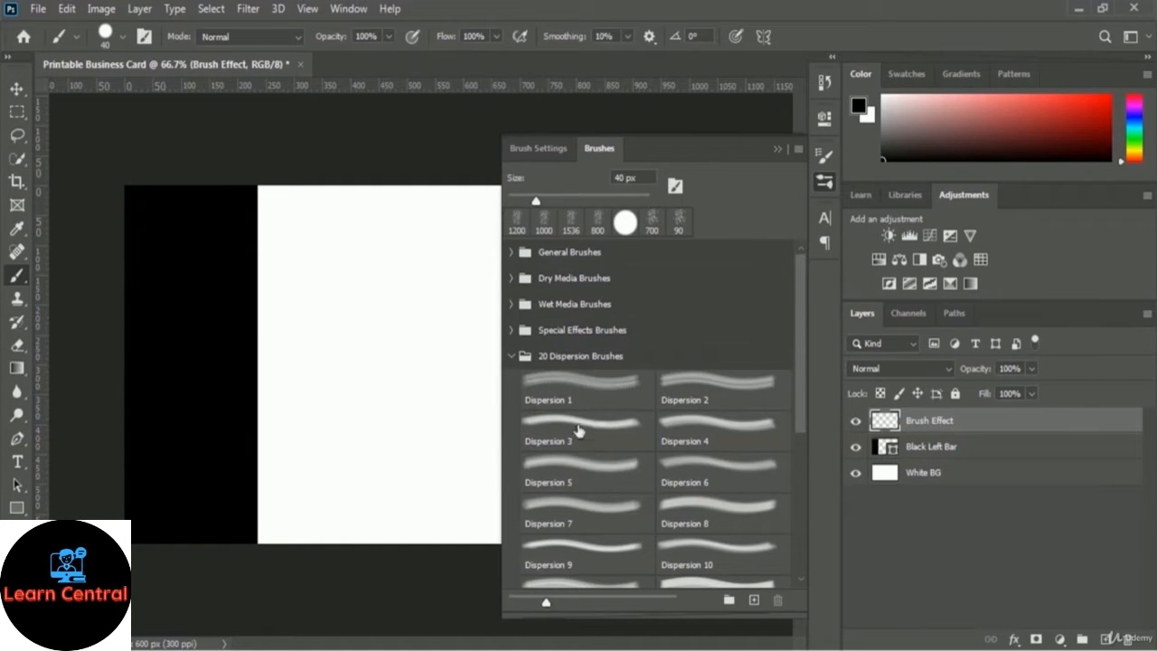
{"action": "left_click", "coordinate": [597, 430]}
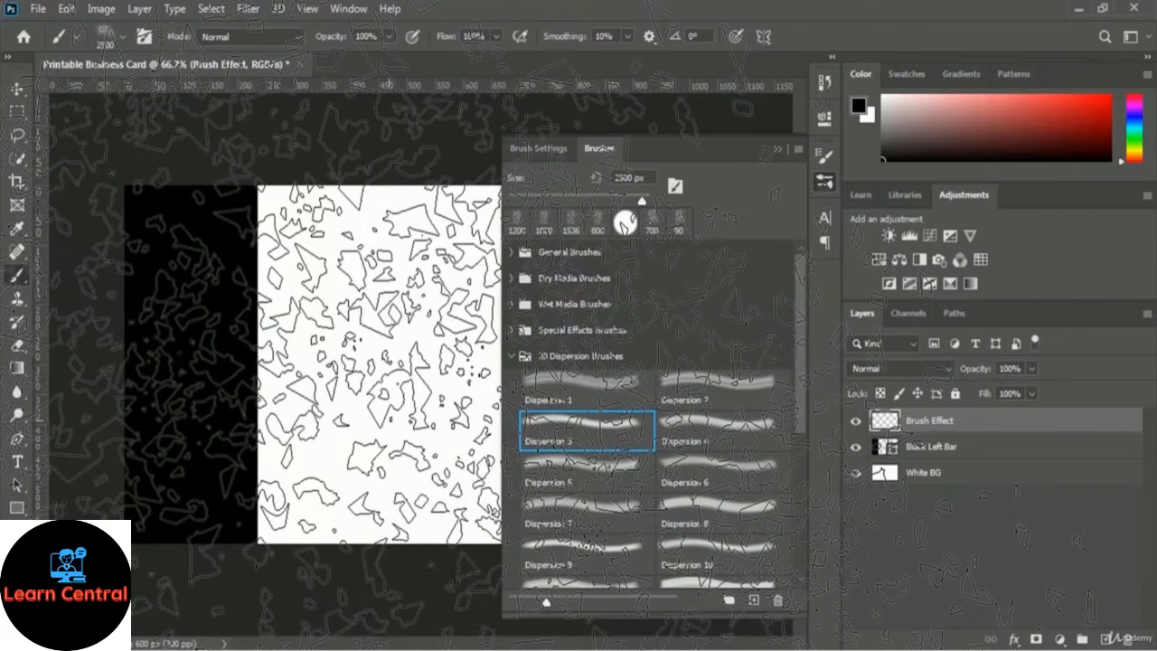
{"action": "left_click", "coordinate": [579, 550]}
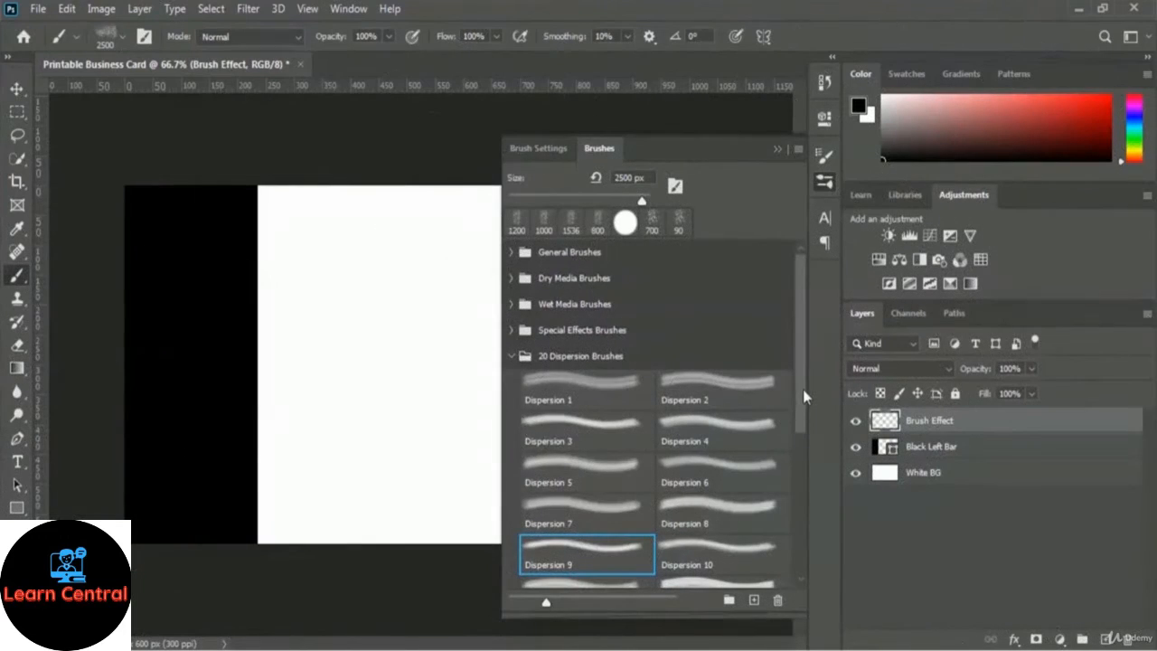
{"action": "left_click_drag", "start_coordinate": [802, 388], "coordinate": [811, 473]}
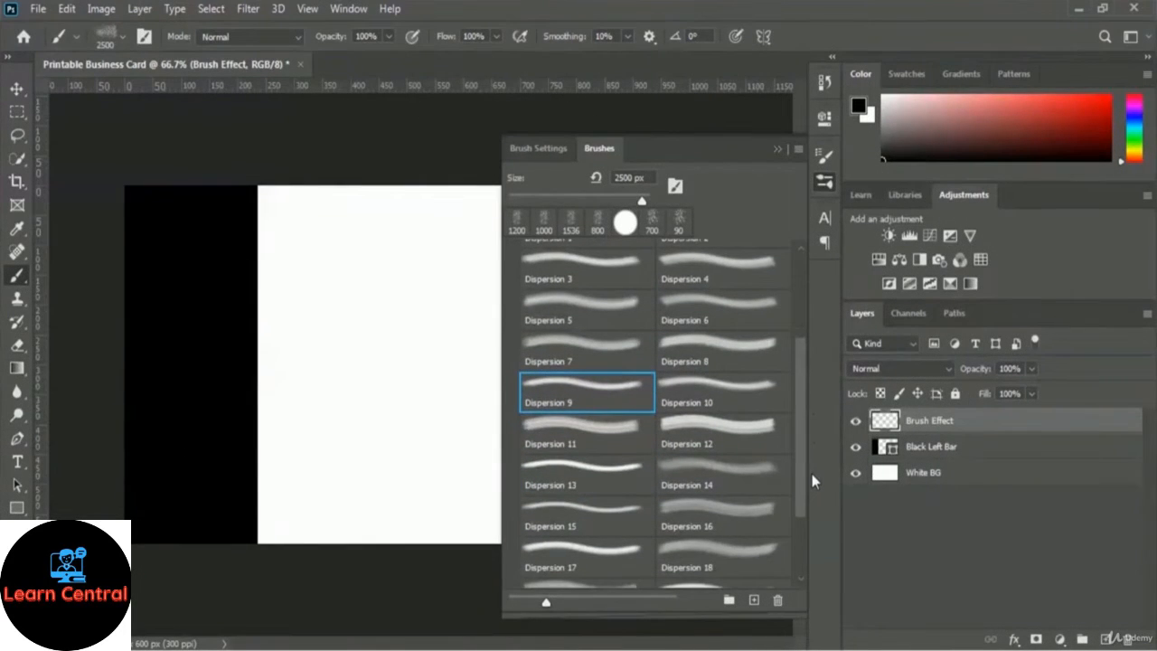
{"action": "left_click", "coordinate": [583, 512]}
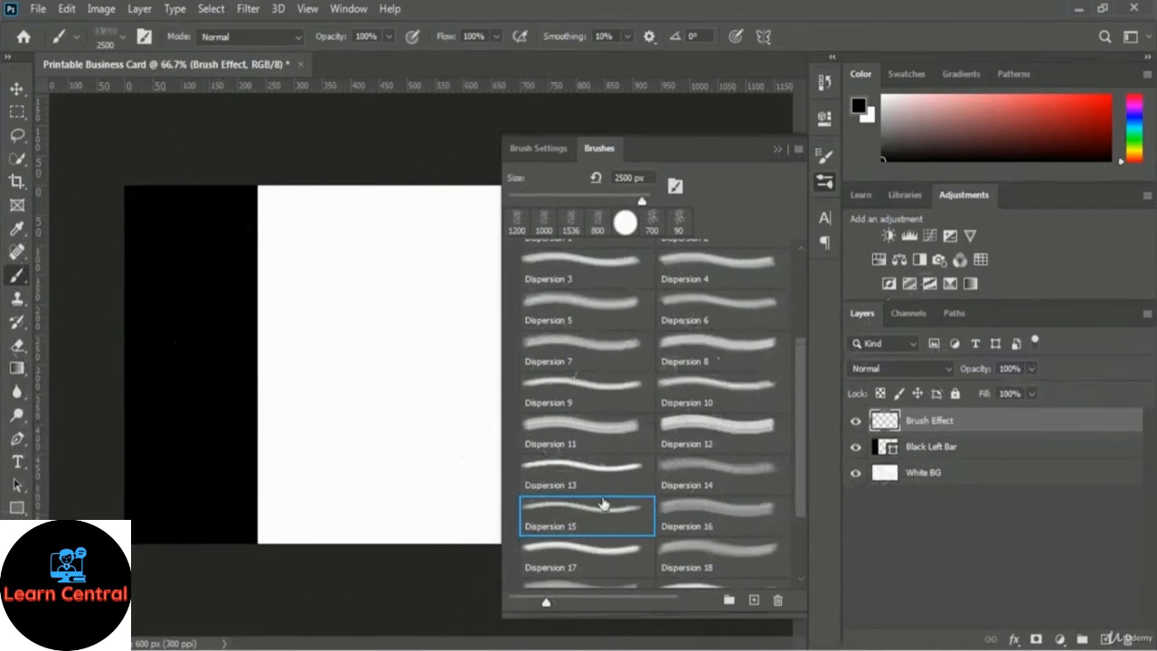
{"action": "left_click", "coordinate": [728, 517]}
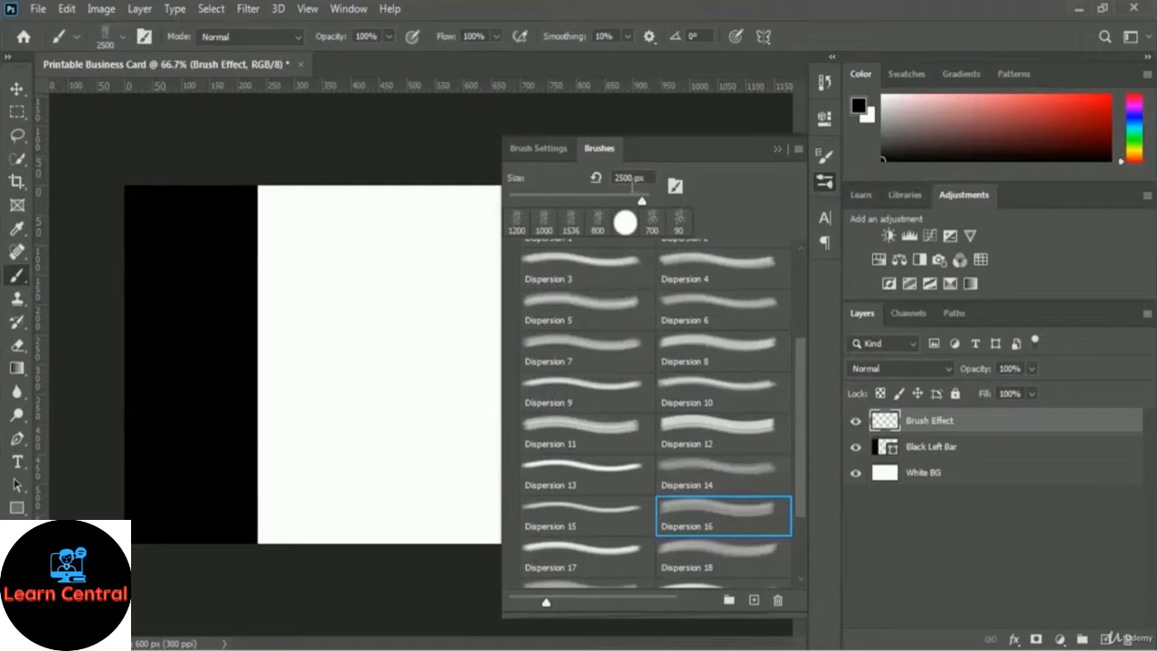
Reduce the brush size from 2500 px to 1000 px and show the Brush Settings.
{"action": "left_click_drag", "start_coordinate": [630, 202], "coordinate": [531, 181]}
{"action": "type", "text": "1000"}
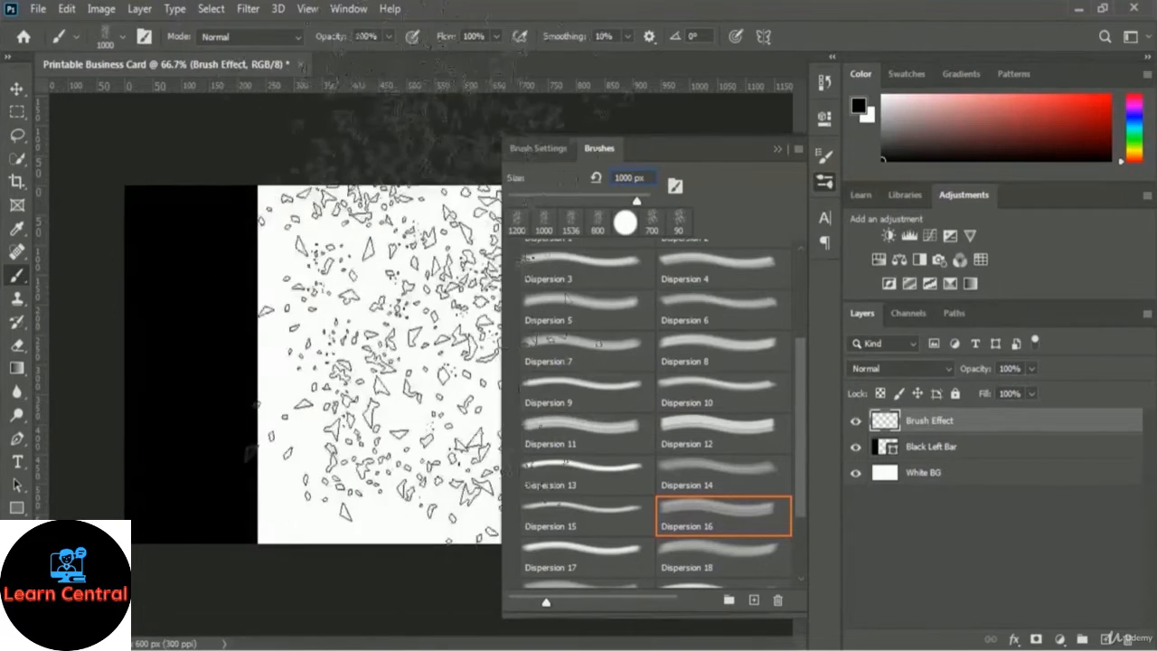
{"action": "left_click", "coordinate": [557, 150]}
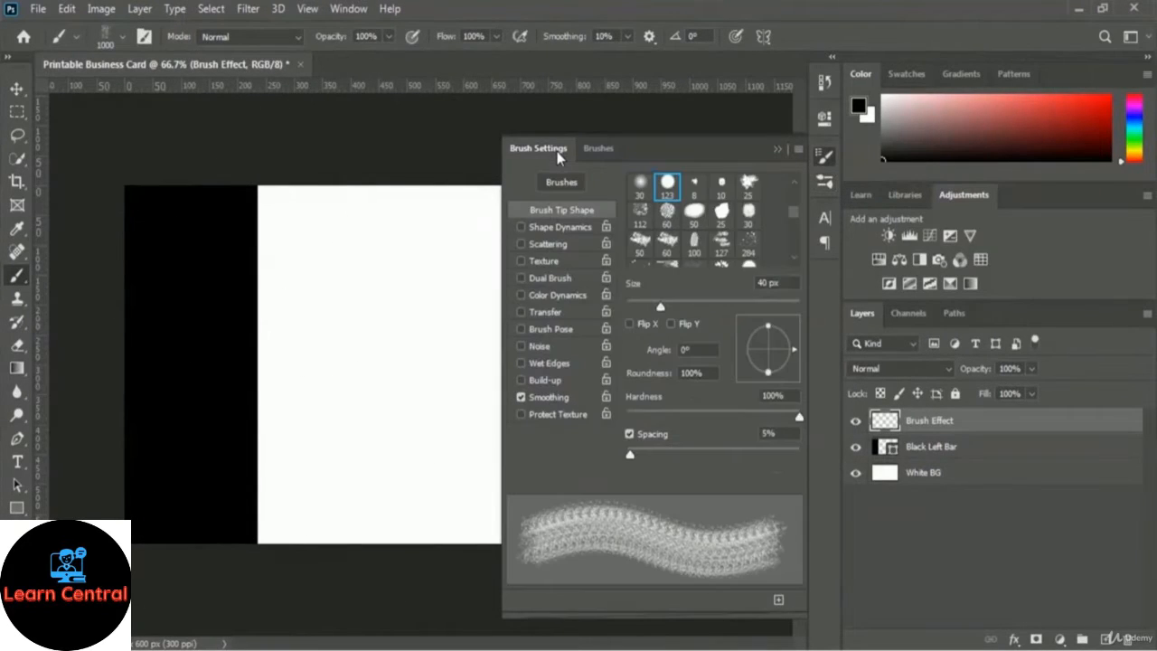
Rotate the Dispersion 16 brush tip to a 140° angle and close Brush Settings.
{"action": "left_click", "coordinate": [748, 348]}
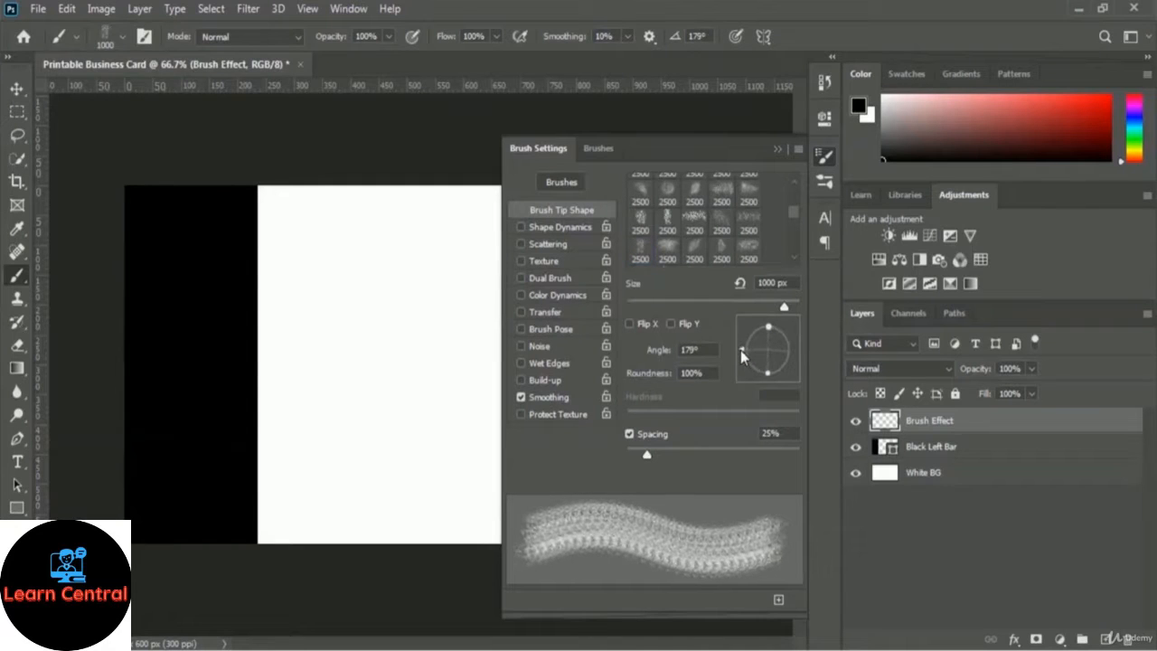
{"action": "left_click", "coordinate": [740, 350]}
{"action": "left_click", "coordinate": [740, 351]}
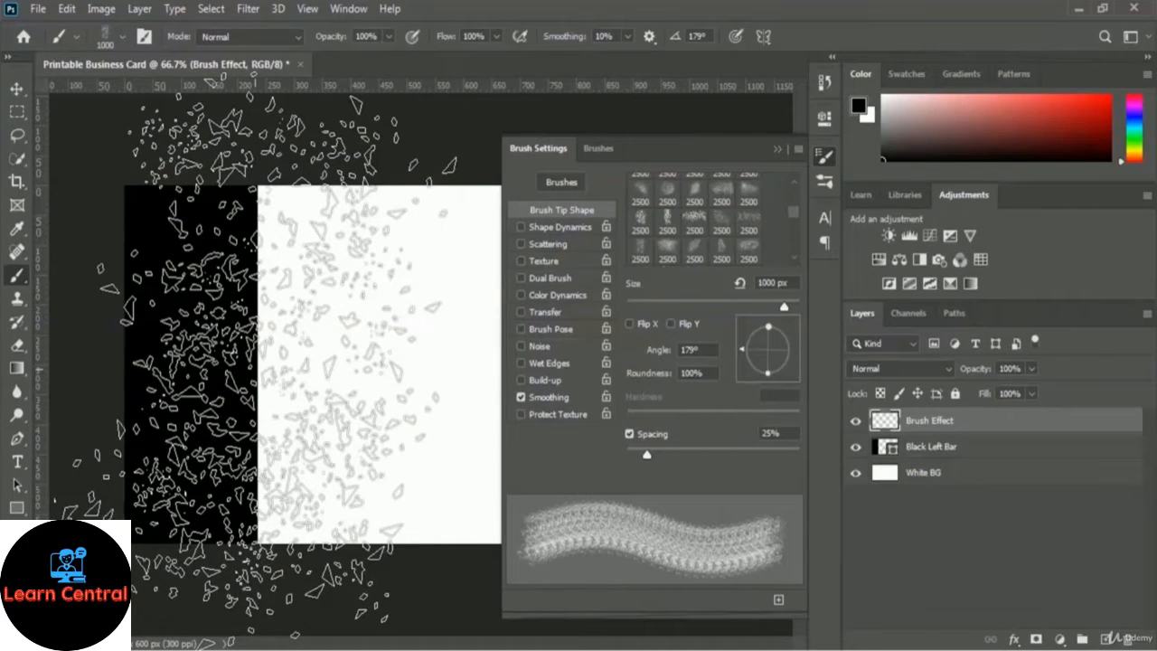
{"action": "left_click_drag", "start_coordinate": [749, 365], "coordinate": [755, 342]}
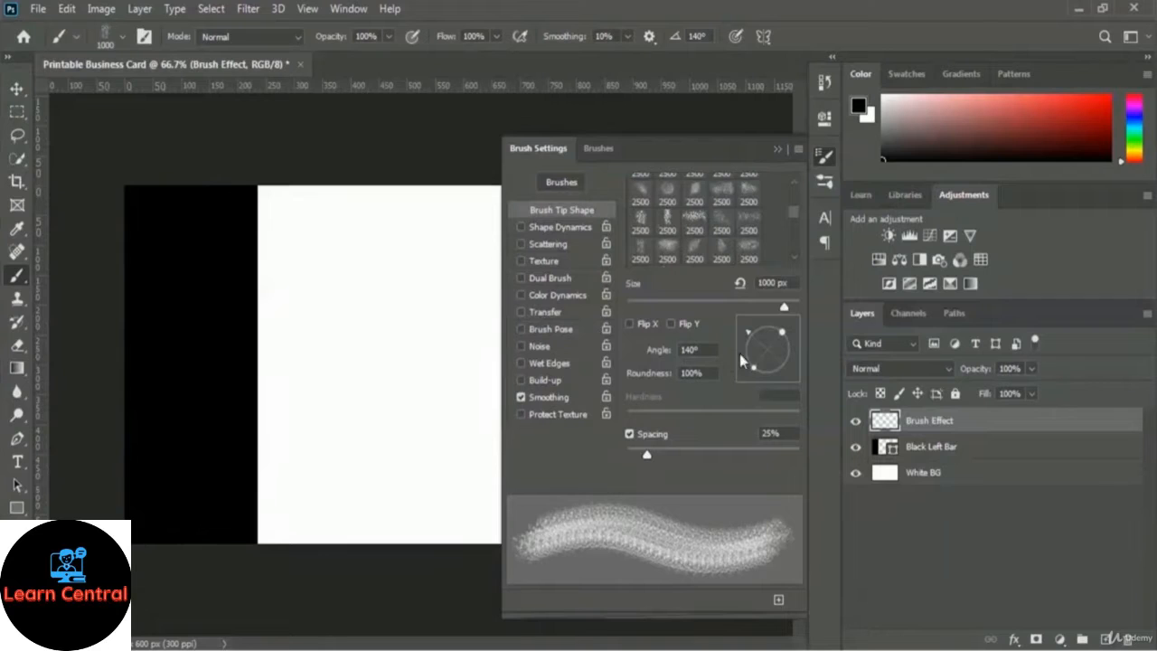
{"action": "left_click", "coordinate": [777, 151]}
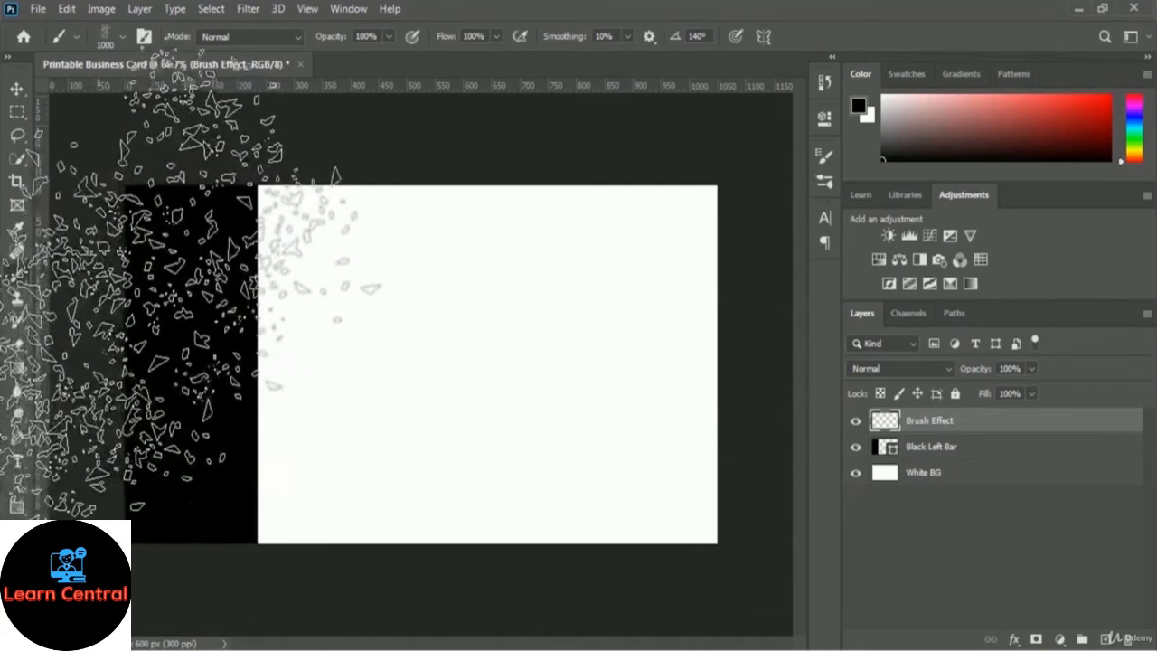
Stamp black dispersion shards at five spots down the black bar's right edge onto the white card.
{"action": "left_click", "coordinate": [154, 325]}
{"action": "left_click", "coordinate": [146, 349]}
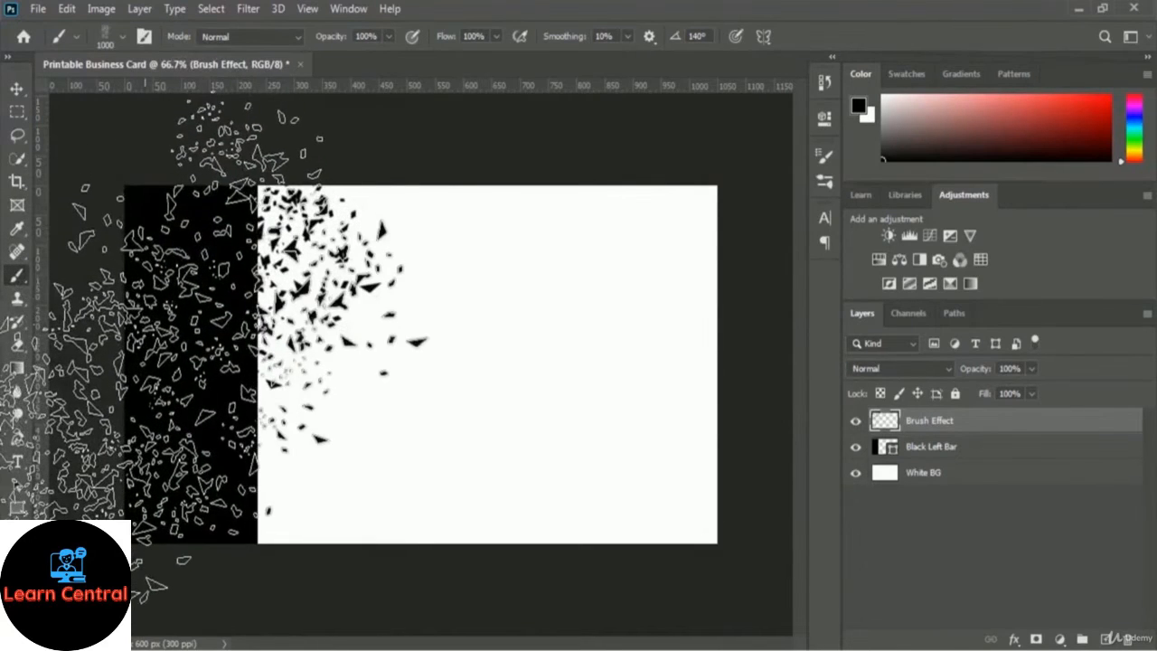
{"action": "left_click", "coordinate": [145, 414]}
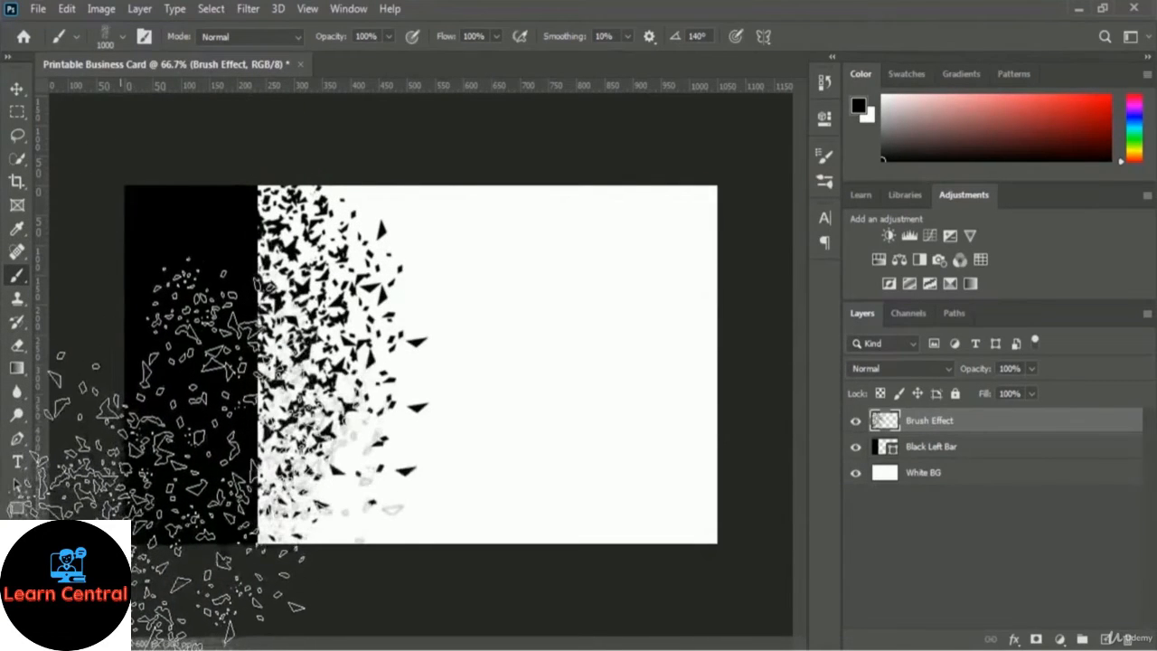
{"action": "left_click", "coordinate": [146, 427]}
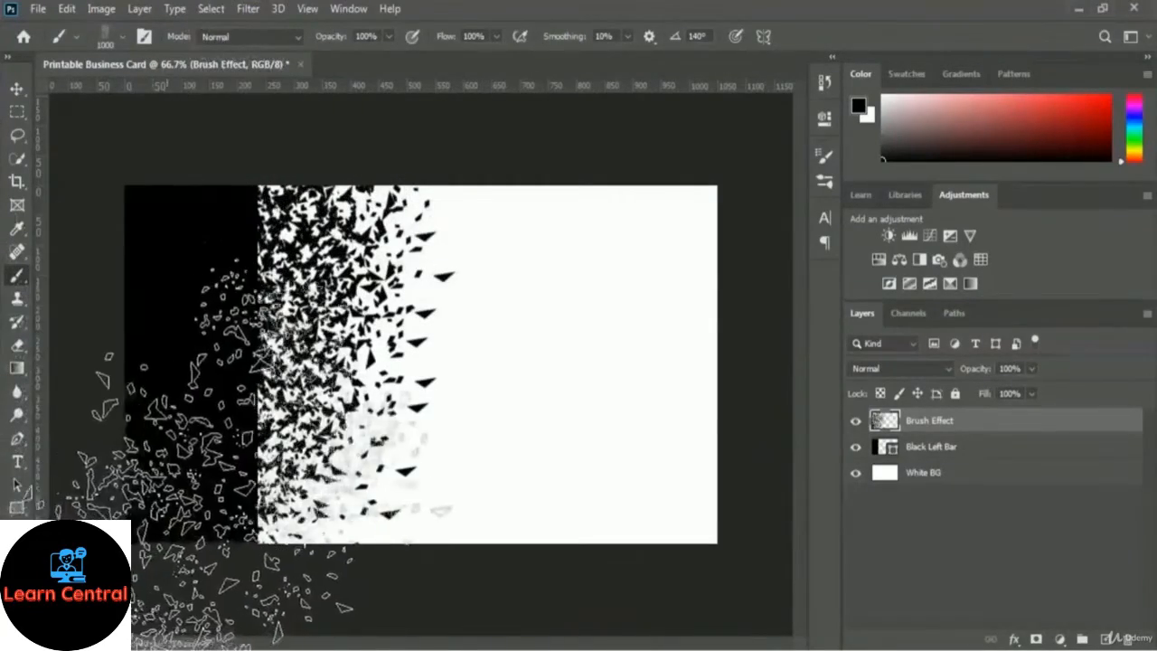
{"action": "left_click", "coordinate": [161, 502]}
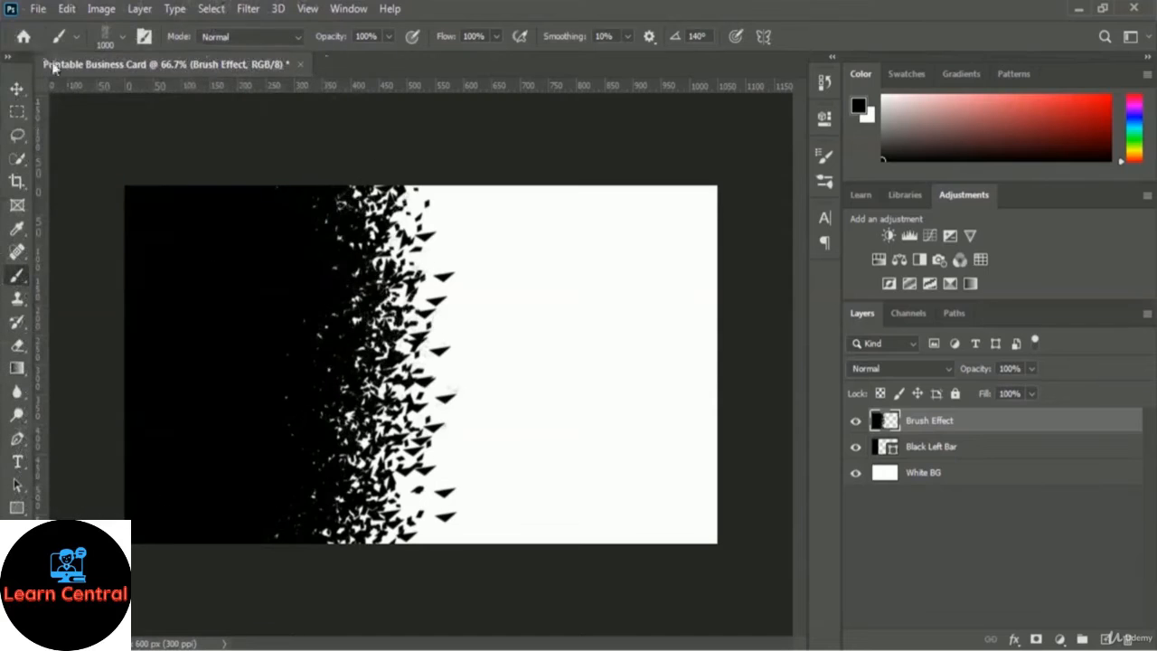
Open City Light.jpg from the 03 Business Card Design folder.
{"action": "left_click", "coordinate": [40, 11]}
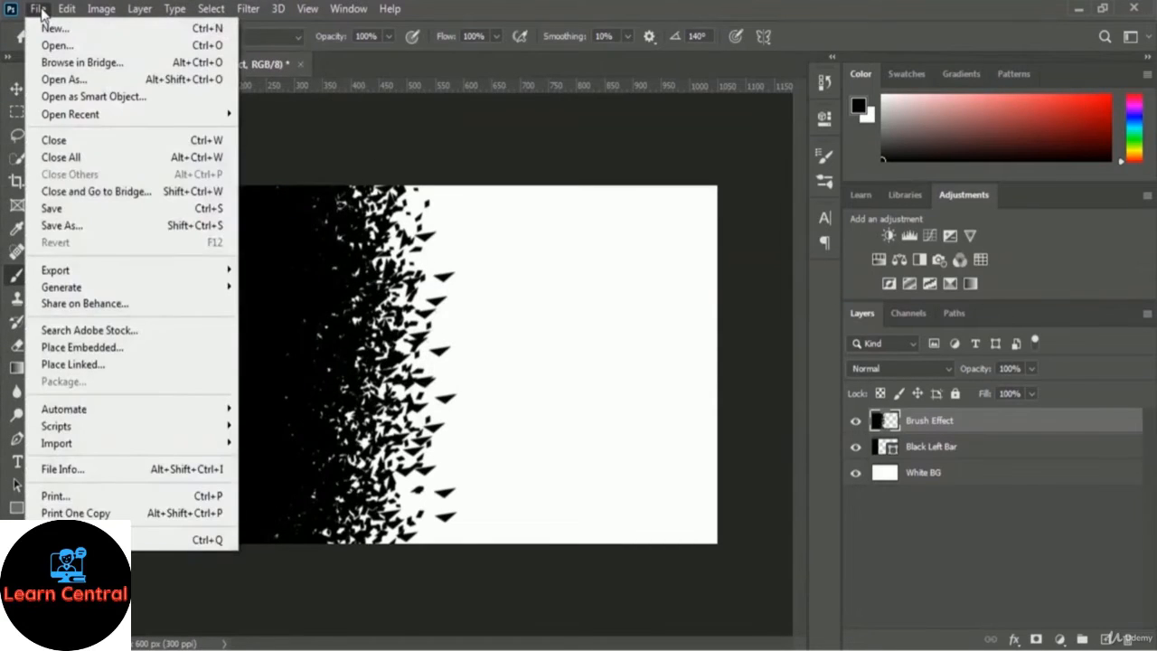
{"action": "left_click", "coordinate": [129, 47]}
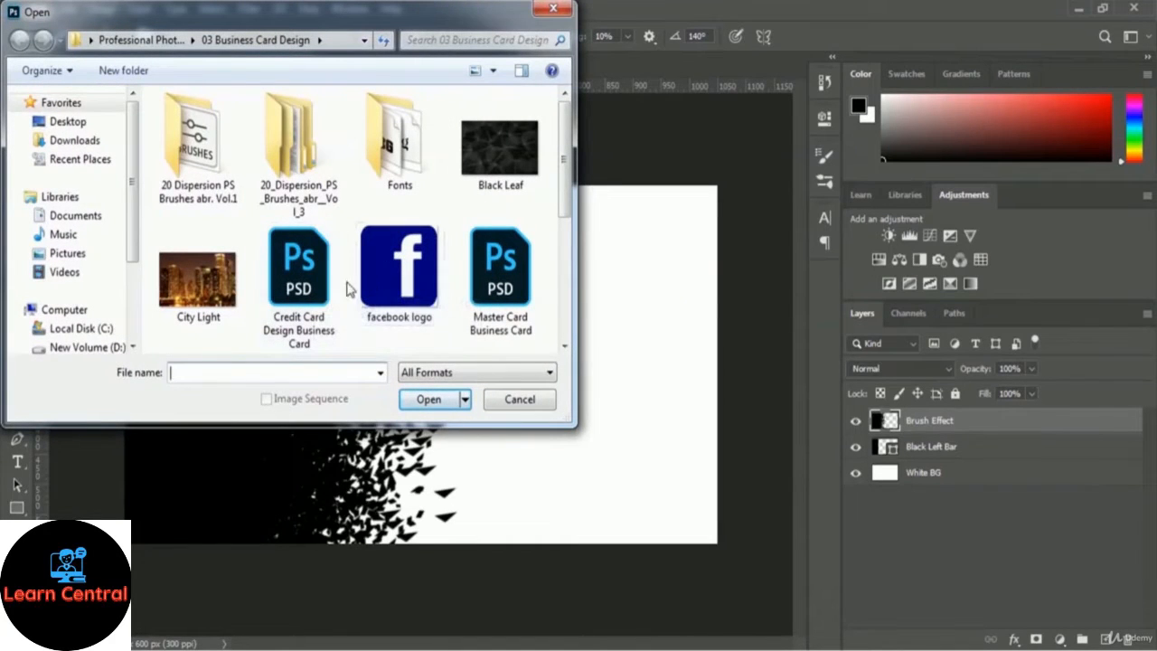
{"action": "left_click", "coordinate": [211, 287]}
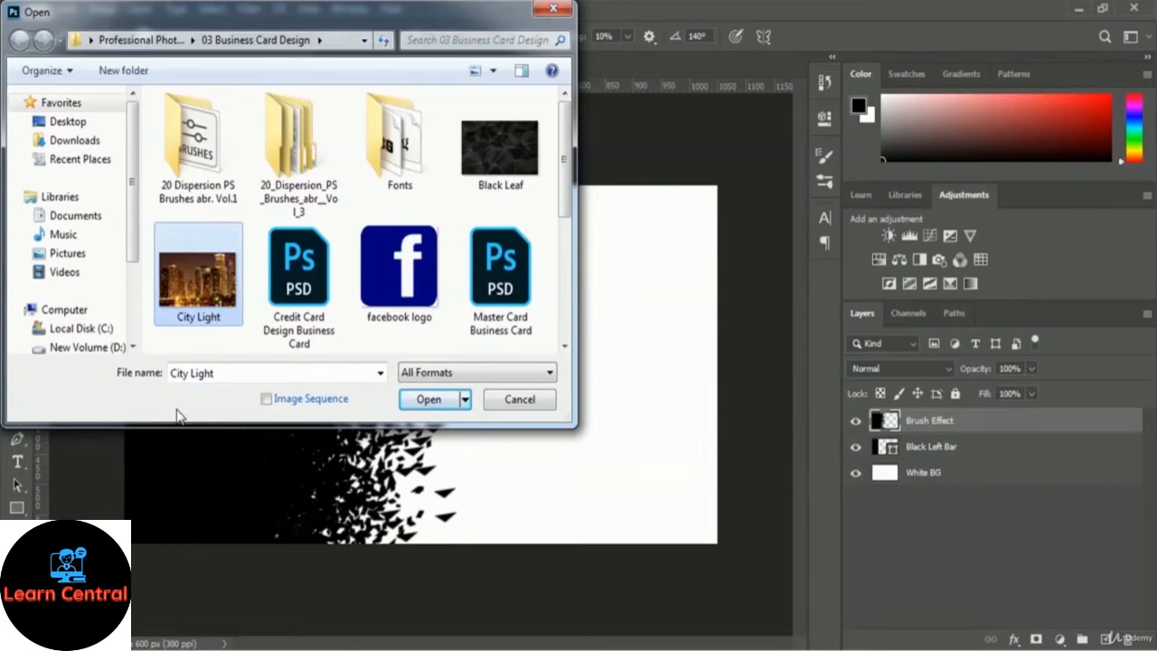
{"action": "left_click", "coordinate": [405, 400]}
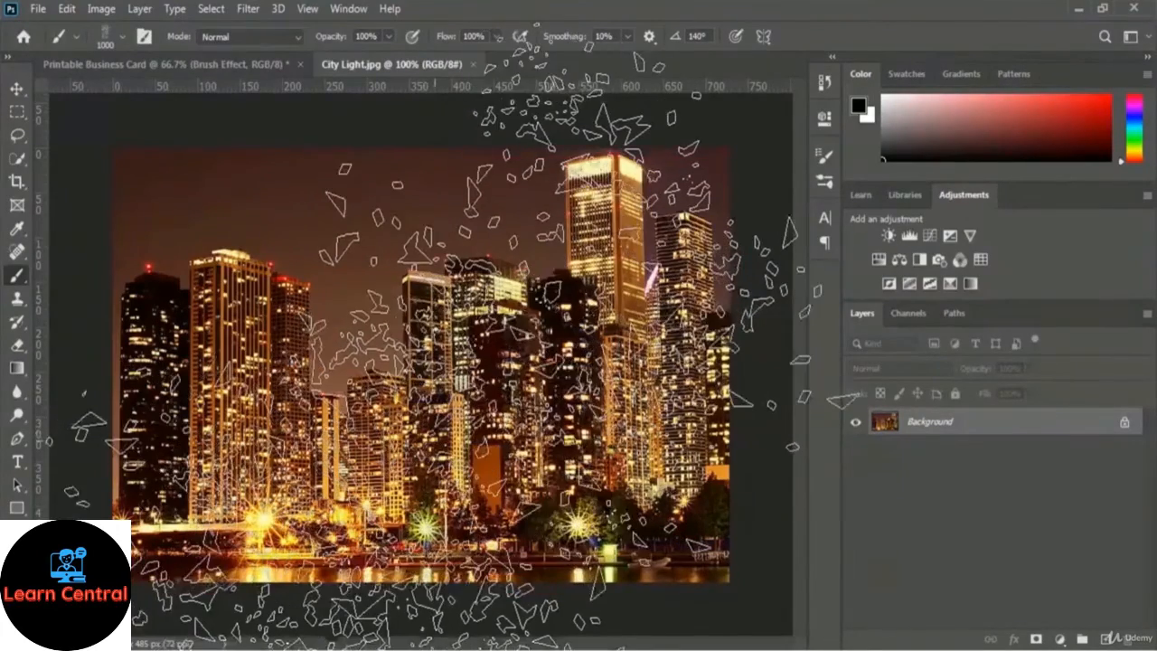
Rename the photo's Background layer to 'City Light Image' and drag it into the business card.
{"action": "left_click", "coordinate": [17, 89]}
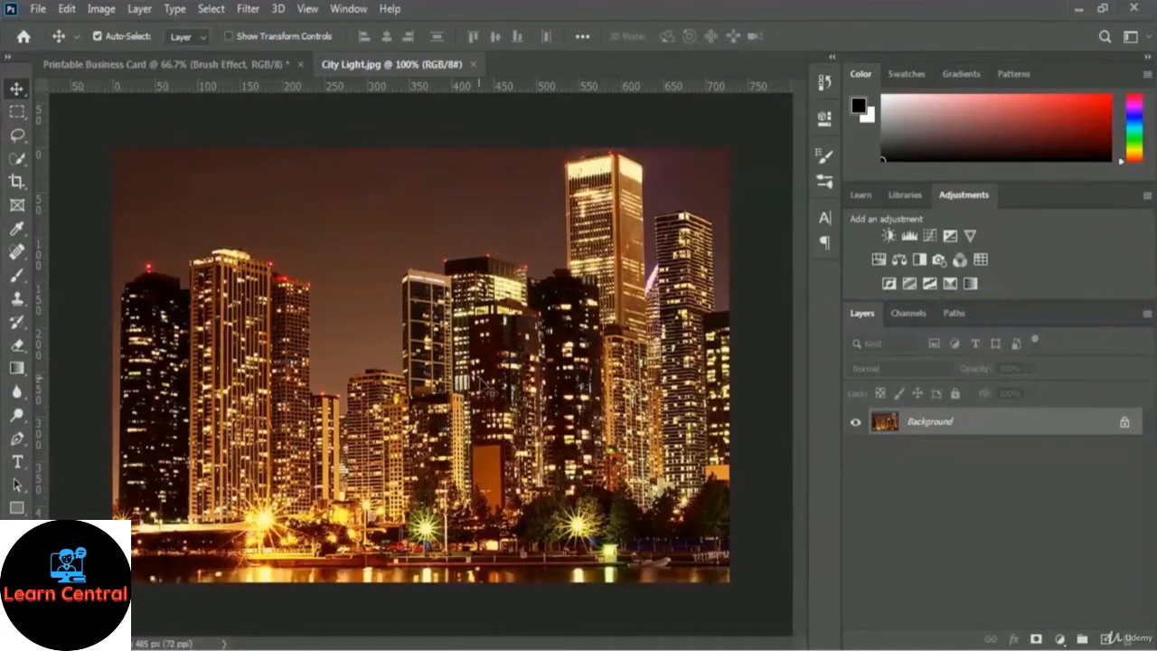
{"action": "double_click", "coordinate": [936, 422]}
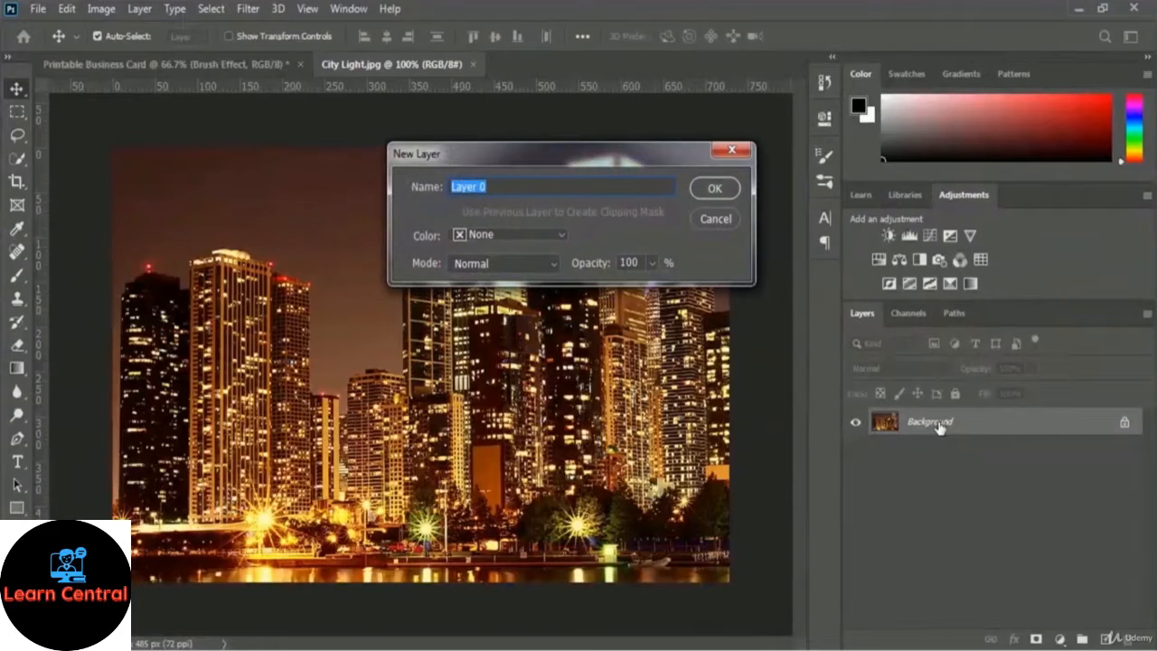
{"action": "type", "text": "City Light Image"}
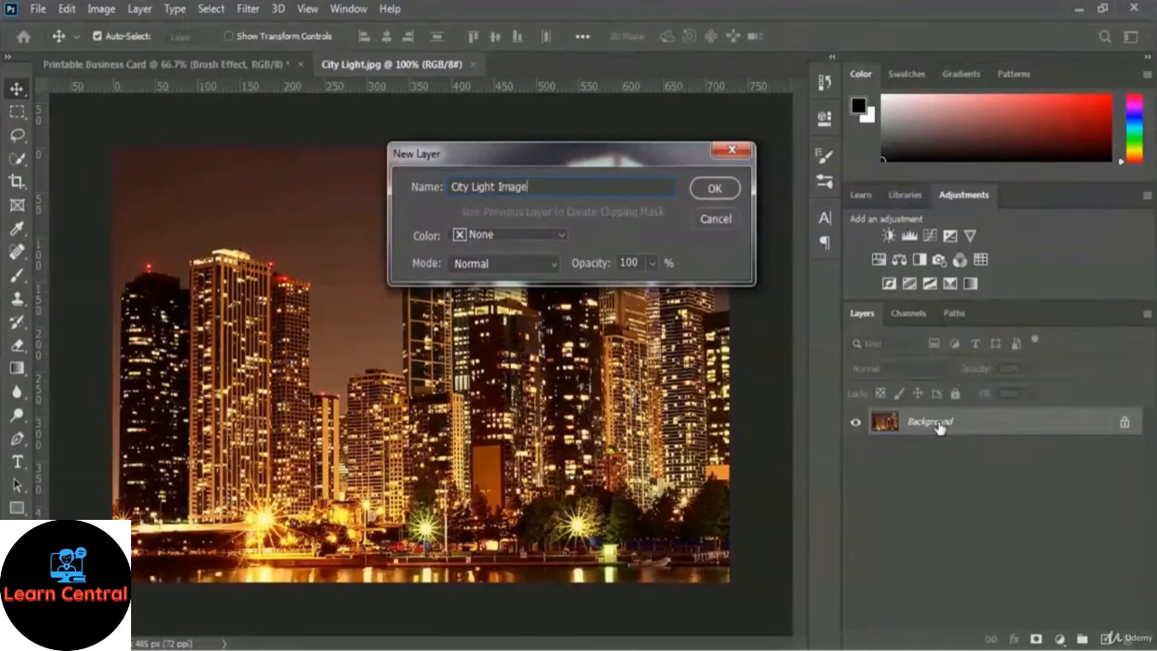
{"action": "left_click", "coordinate": [716, 188]}
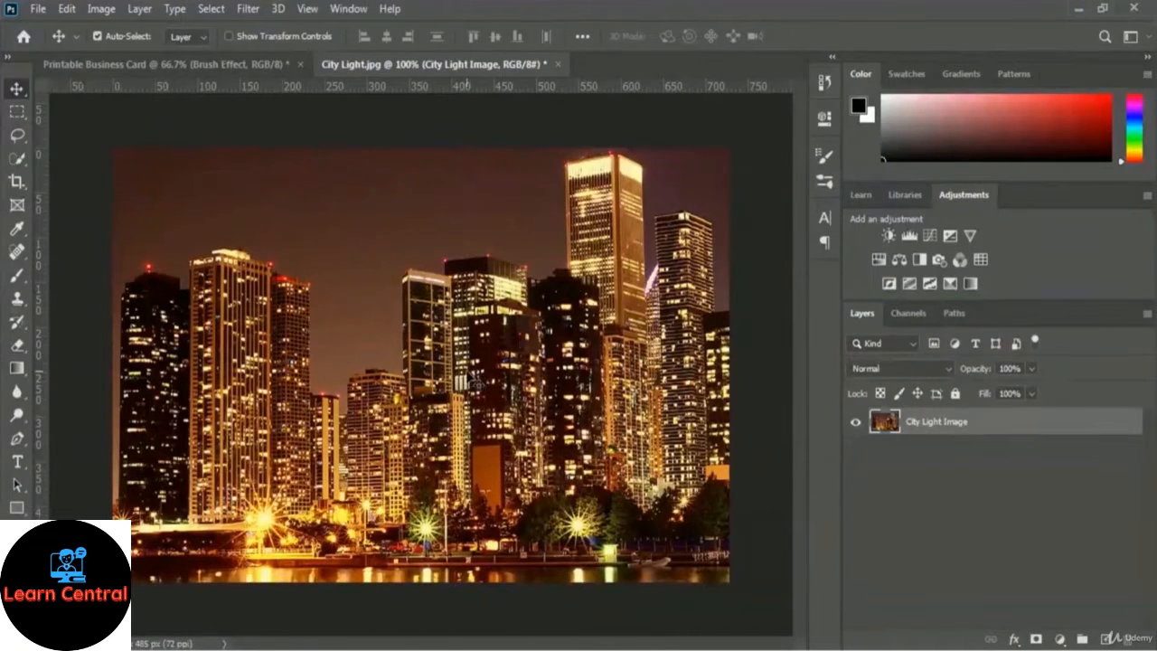
{"action": "left_click_drag", "start_coordinate": [465, 376], "coordinate": [307, 265]}
{"action": "left_click_drag", "start_coordinate": [312, 215], "coordinate": [495, 374]}
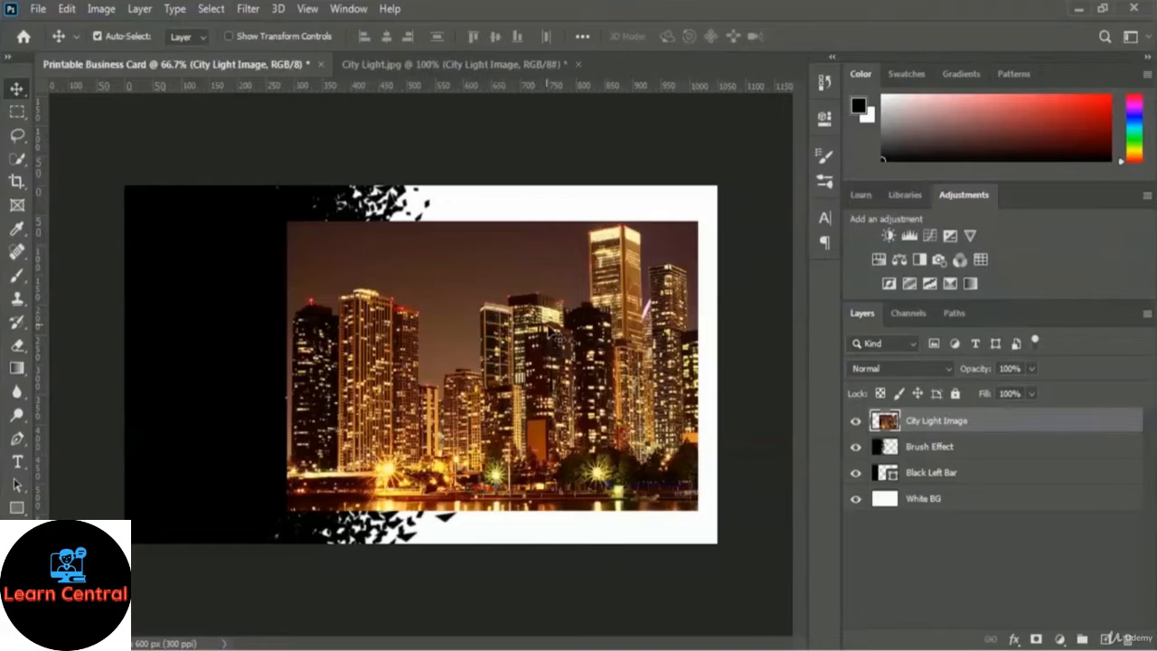
Move City Light Image to the card's top-left and set its opacity to 50%.
{"action": "left_click_drag", "start_coordinate": [559, 366], "coordinate": [392, 308]}
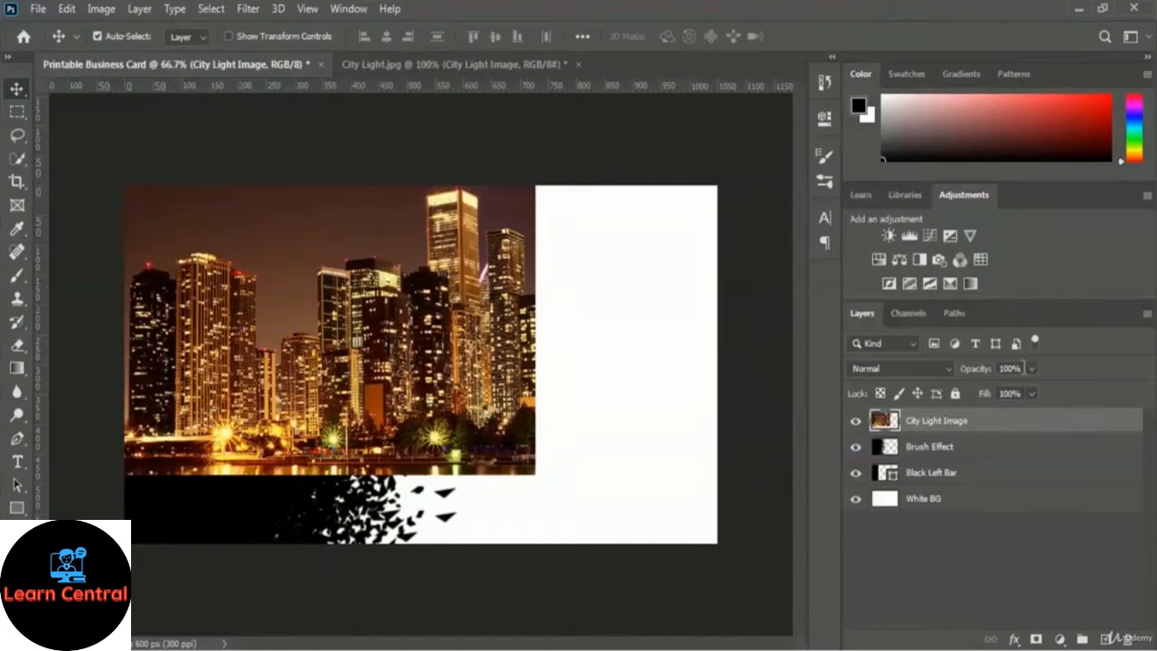
{"action": "left_click", "coordinate": [1032, 369]}
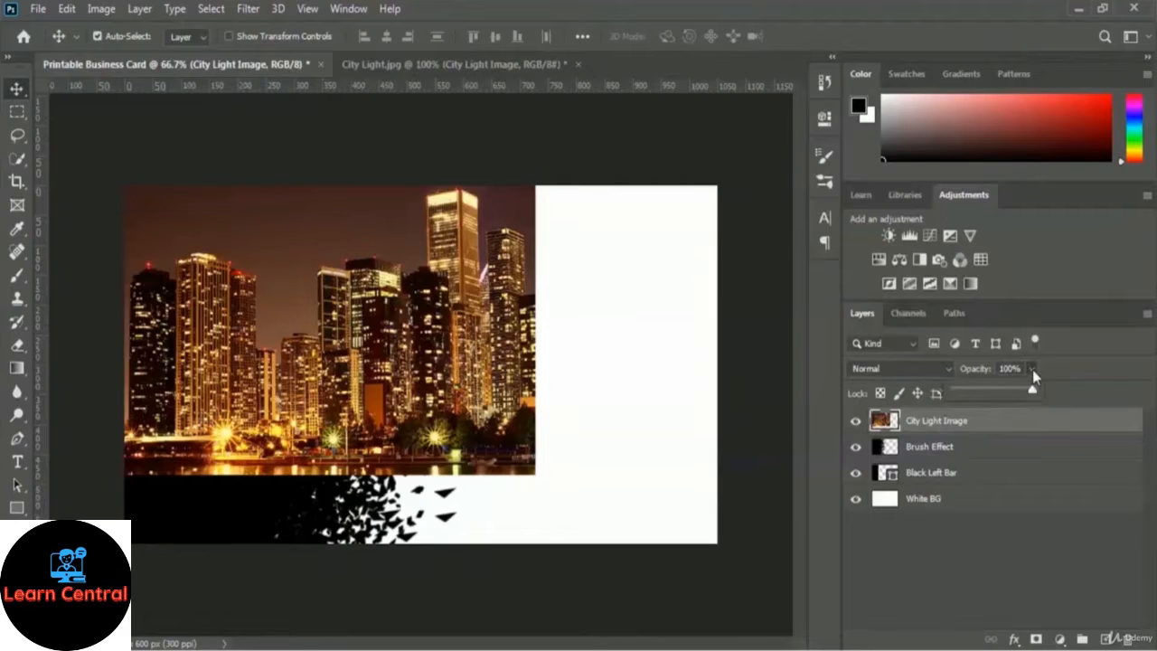
{"action": "left_click_drag", "start_coordinate": [1004, 392], "coordinate": [981, 390]}
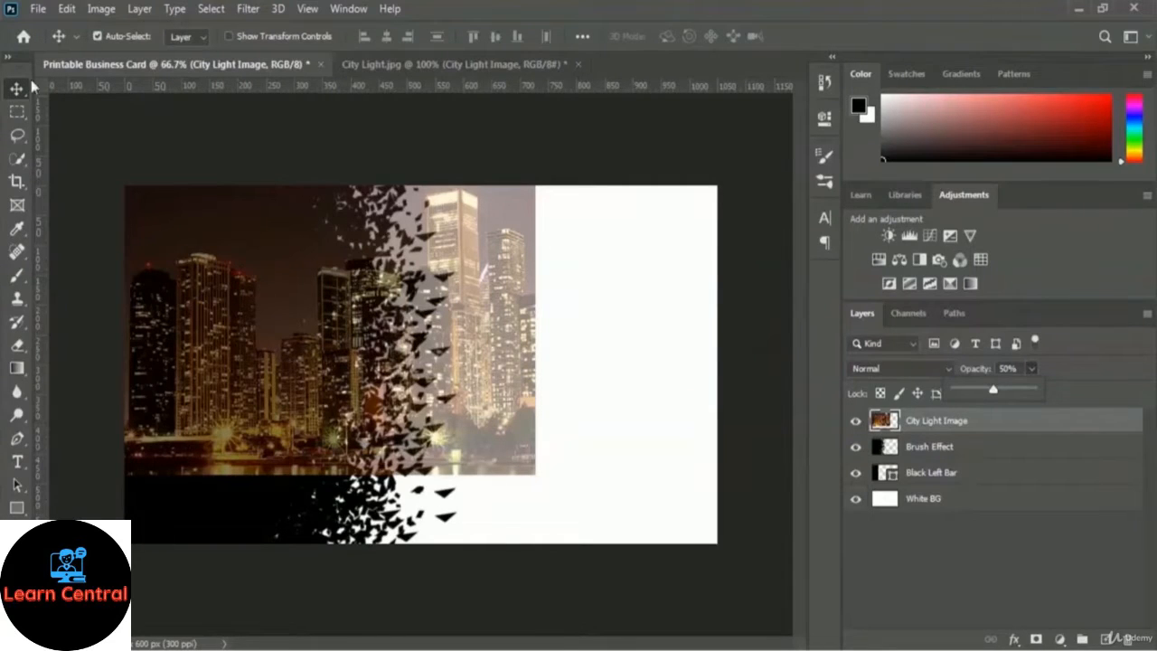
Scale the city photo to 101.92% width and 126.60% height, shifted left past the card edge.
{"action": "left_click", "coordinate": [67, 9]}
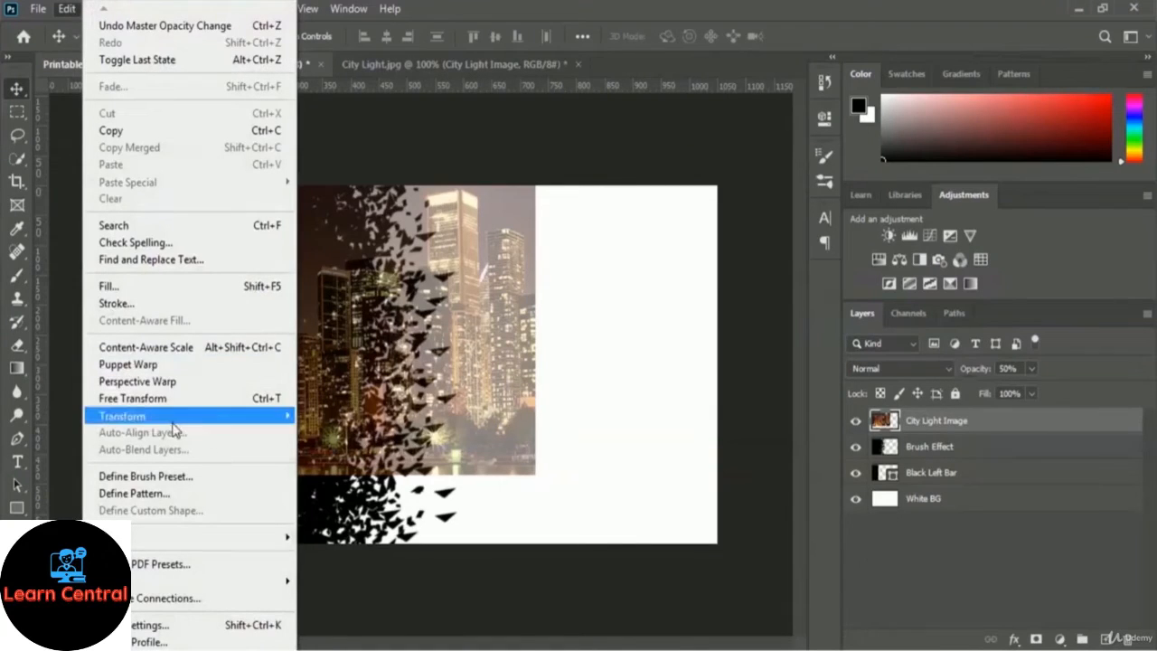
{"action": "mouse_move", "coordinate": [208, 418]}
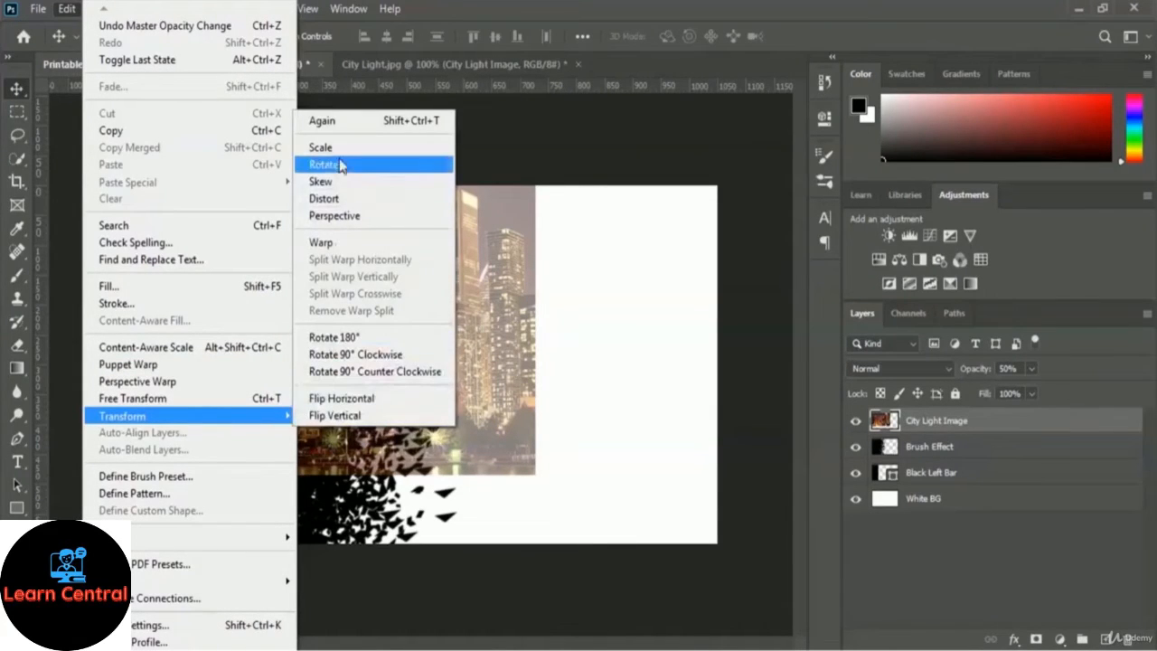
{"action": "left_click", "coordinate": [387, 154]}
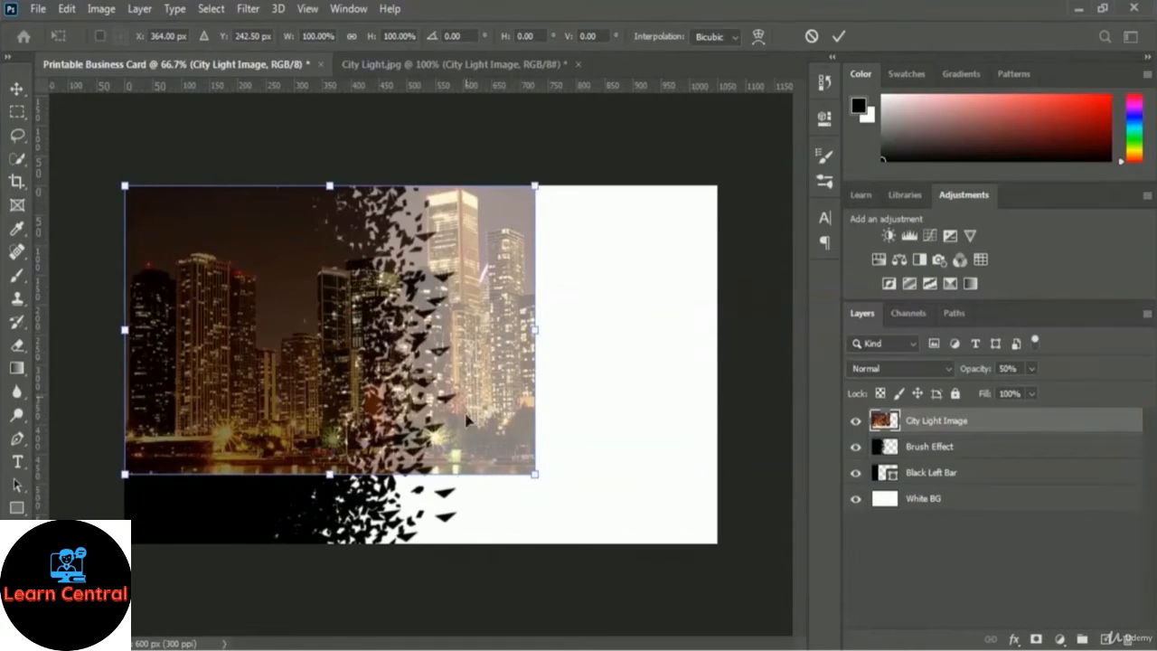
{"action": "left_click_drag", "start_coordinate": [330, 475], "coordinate": [330, 546]}
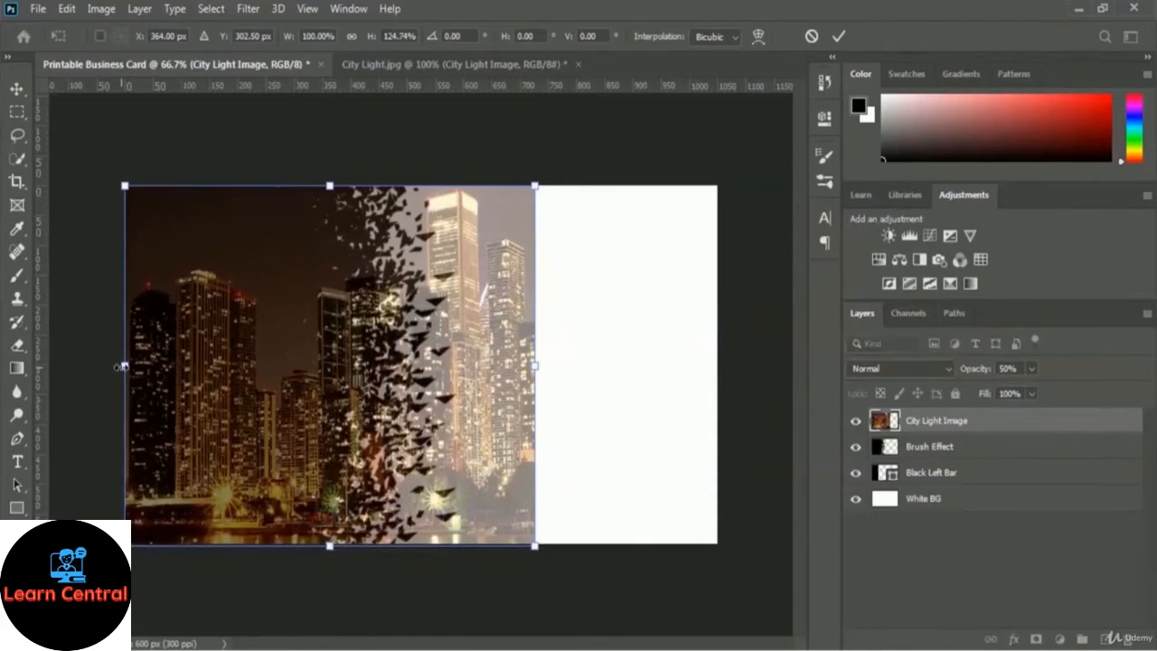
{"action": "left_click_drag", "start_coordinate": [125, 366], "coordinate": [117, 367]}
{"action": "left_click_drag", "start_coordinate": [326, 182], "coordinate": [326, 176]}
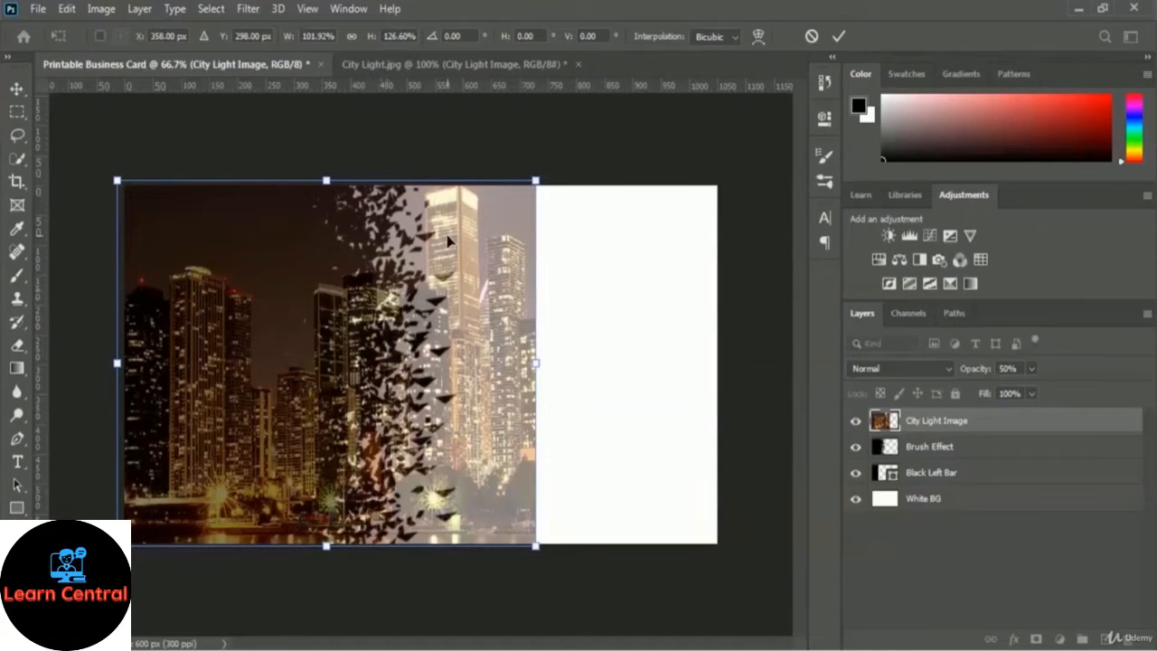
{"action": "left_click_drag", "start_coordinate": [276, 323], "coordinate": [215, 324]}
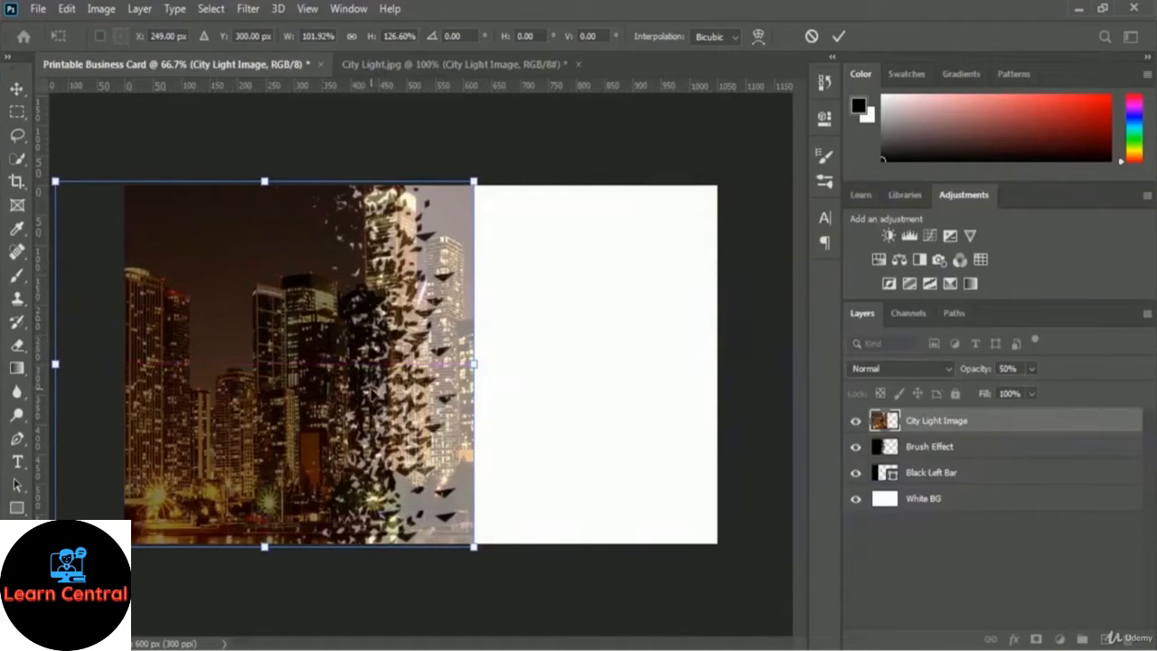
{"action": "left_click", "coordinate": [839, 37]}
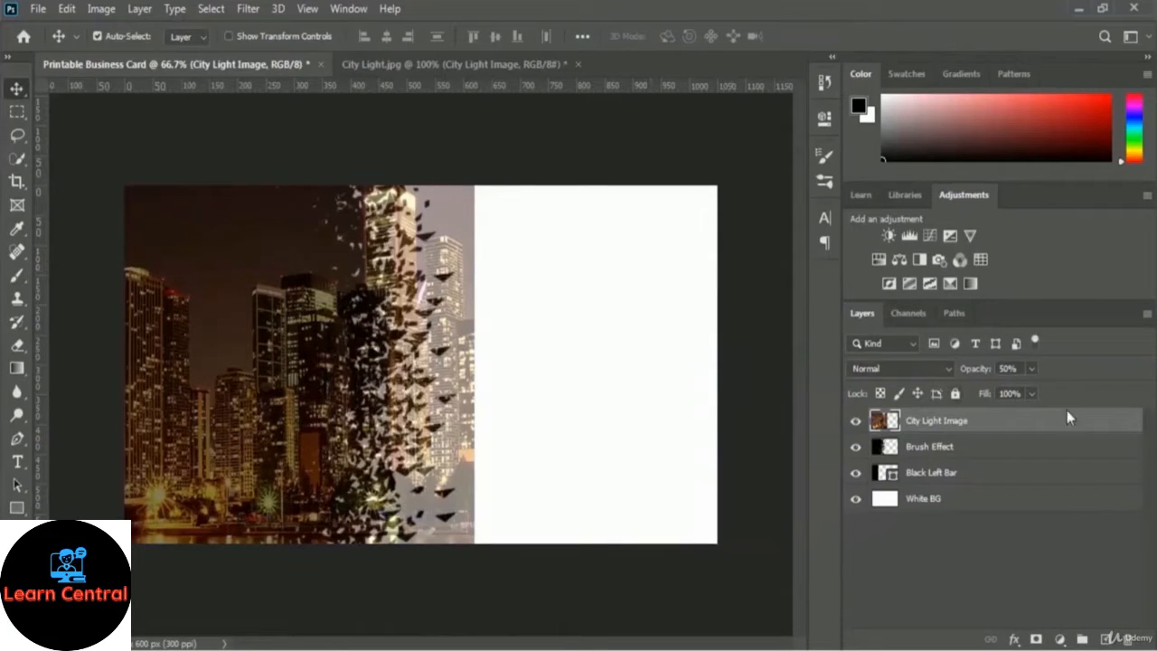
Set the City Light Image layer's opacity back to 100%.
{"action": "left_click", "coordinate": [1033, 369]}
{"action": "left_click_drag", "start_coordinate": [1034, 392], "coordinate": [1083, 395]}
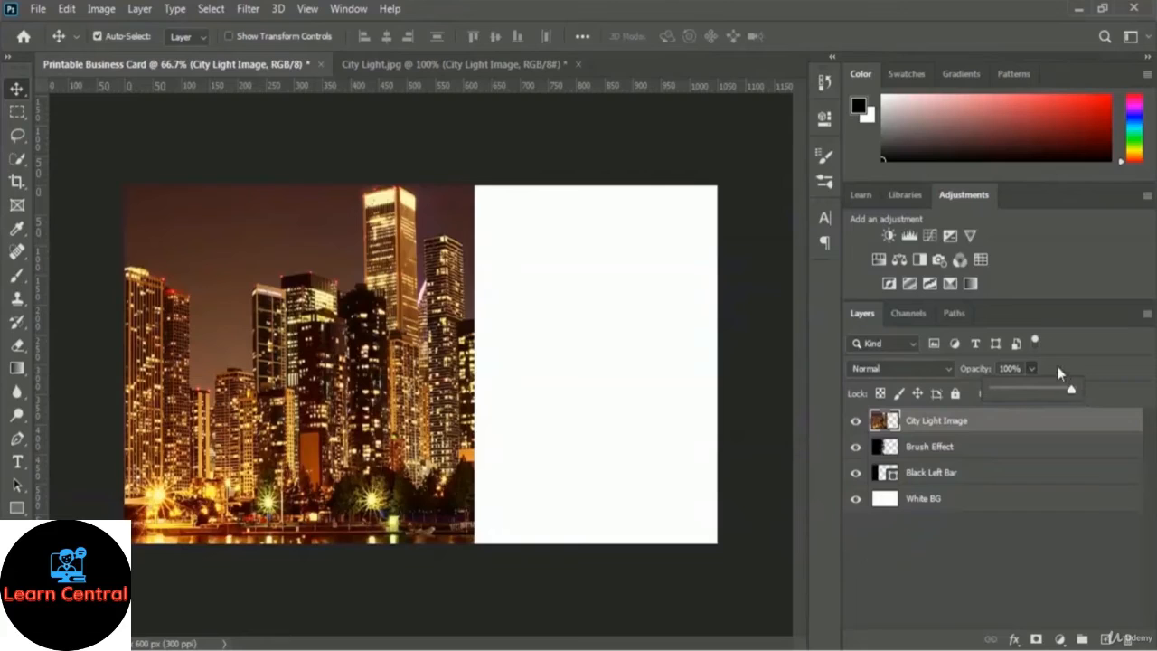
{"action": "left_click", "coordinate": [1060, 372]}
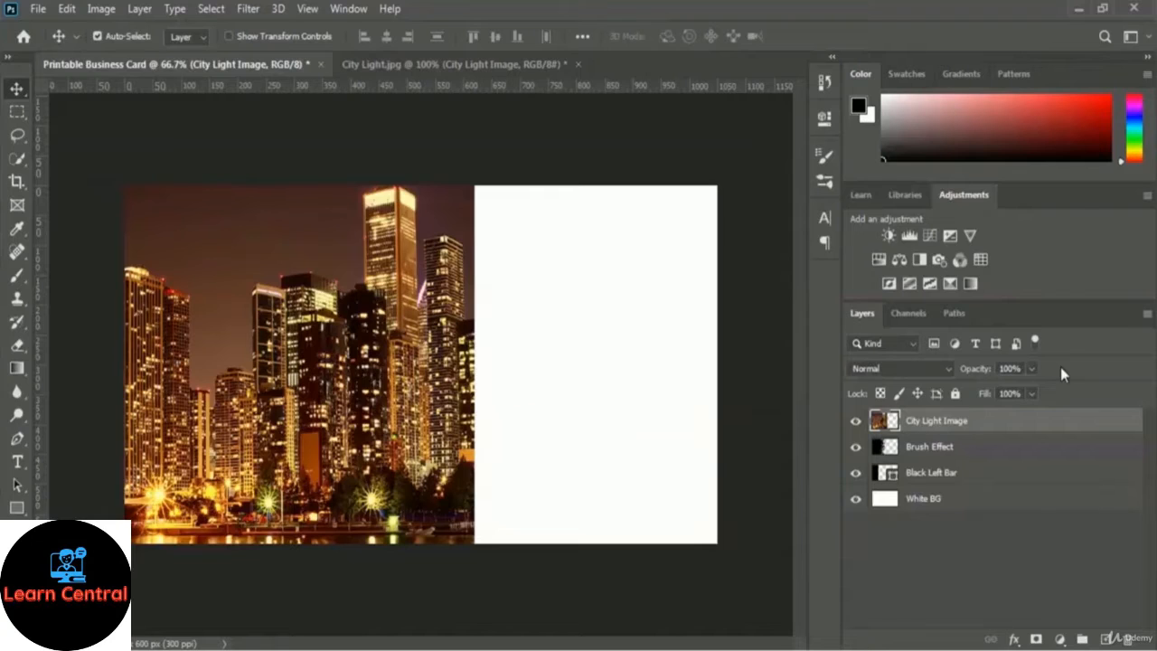
Create a clipping mask of City Light Image onto the Brush Effect layer.
{"action": "right_click", "coordinate": [961, 425]}
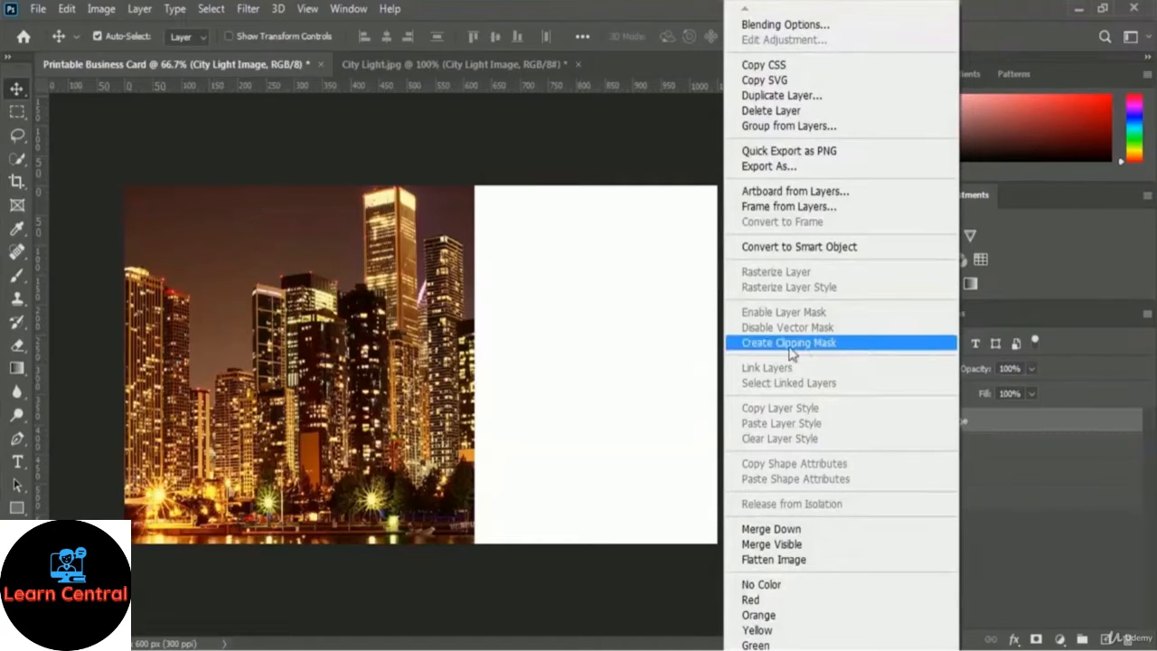
{"action": "left_click", "coordinate": [875, 350]}
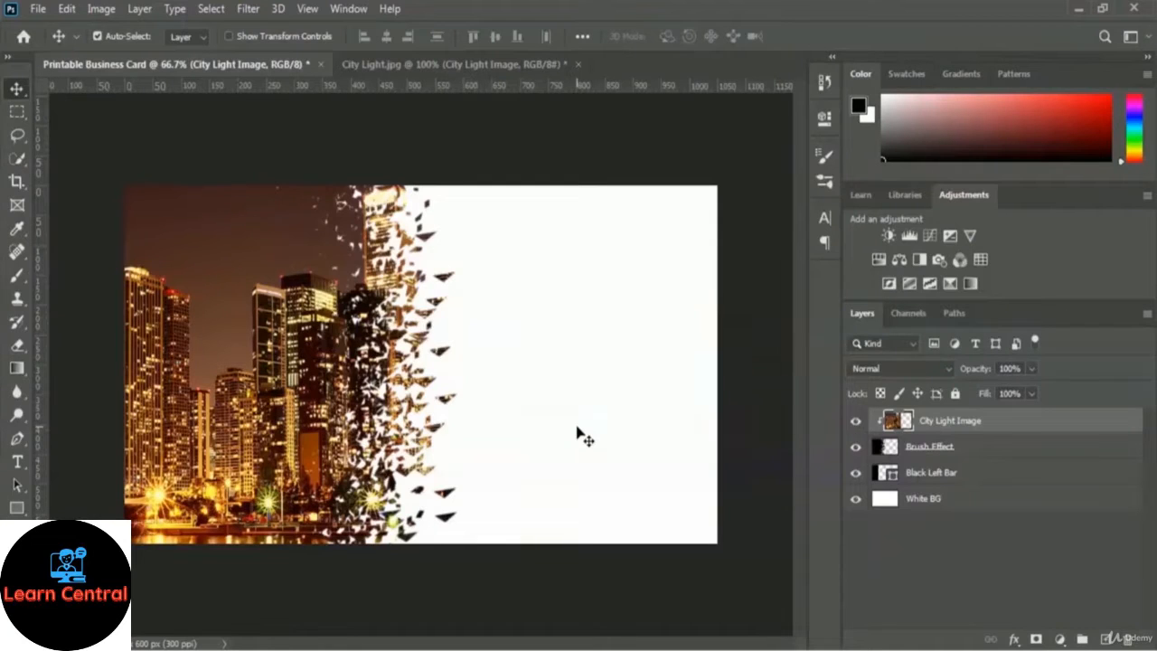
Draw a black 1115 × 639 px rectangle covering the entire card.
{"action": "left_click", "coordinate": [16, 509]}
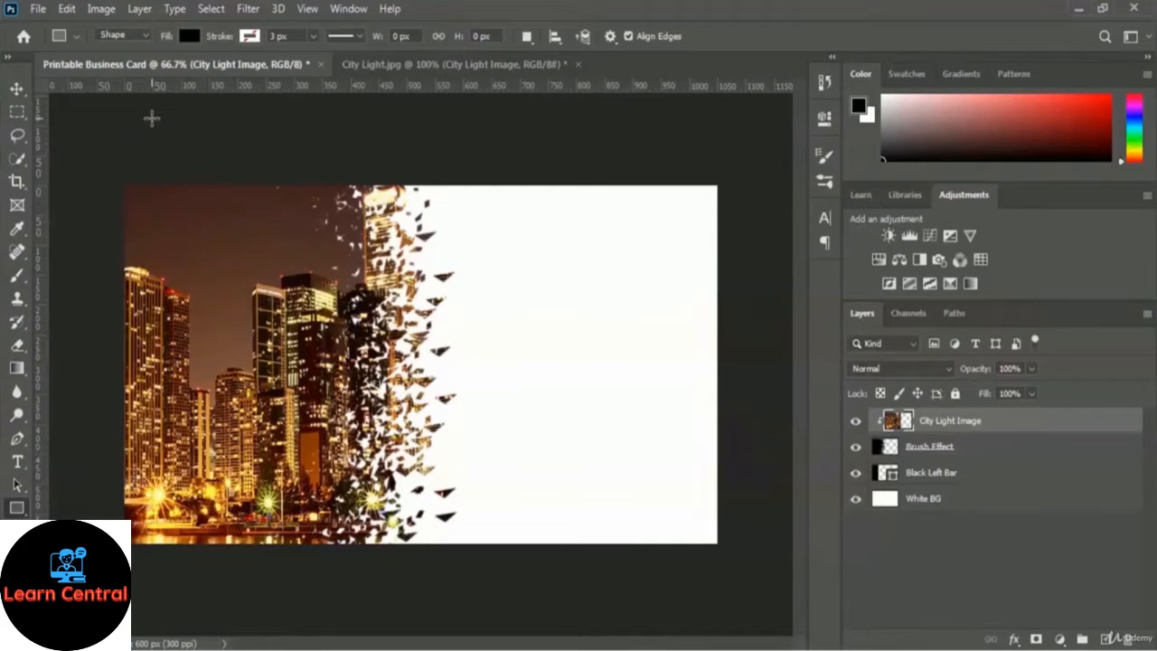
{"action": "left_click", "coordinate": [190, 37]}
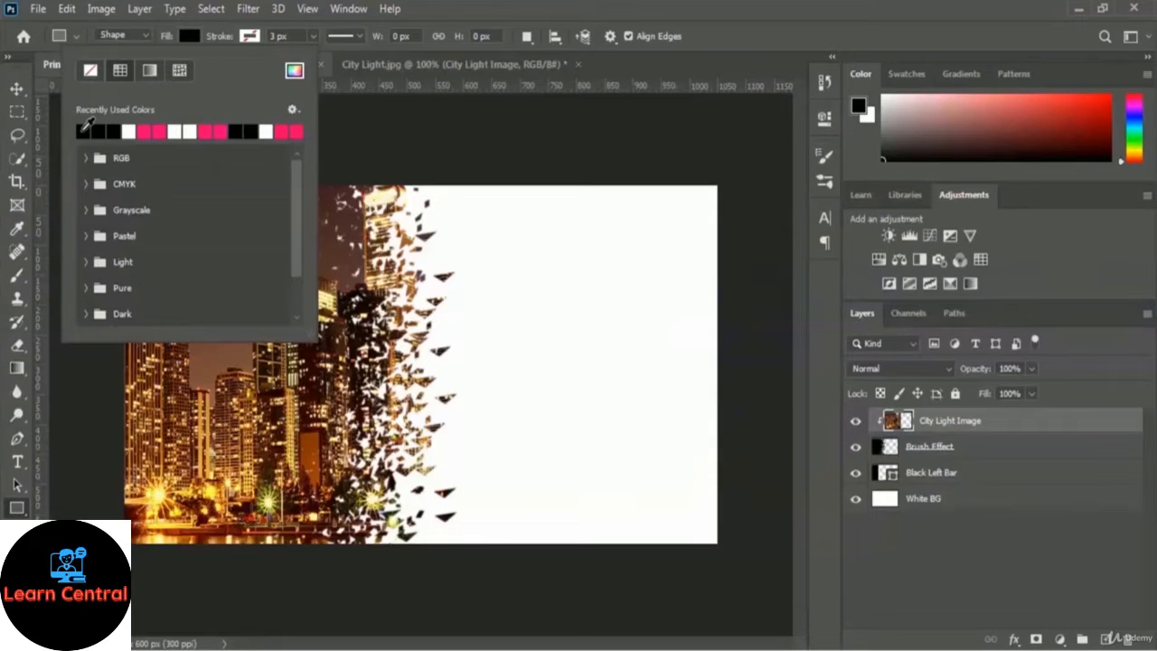
{"action": "left_click", "coordinate": [612, 58]}
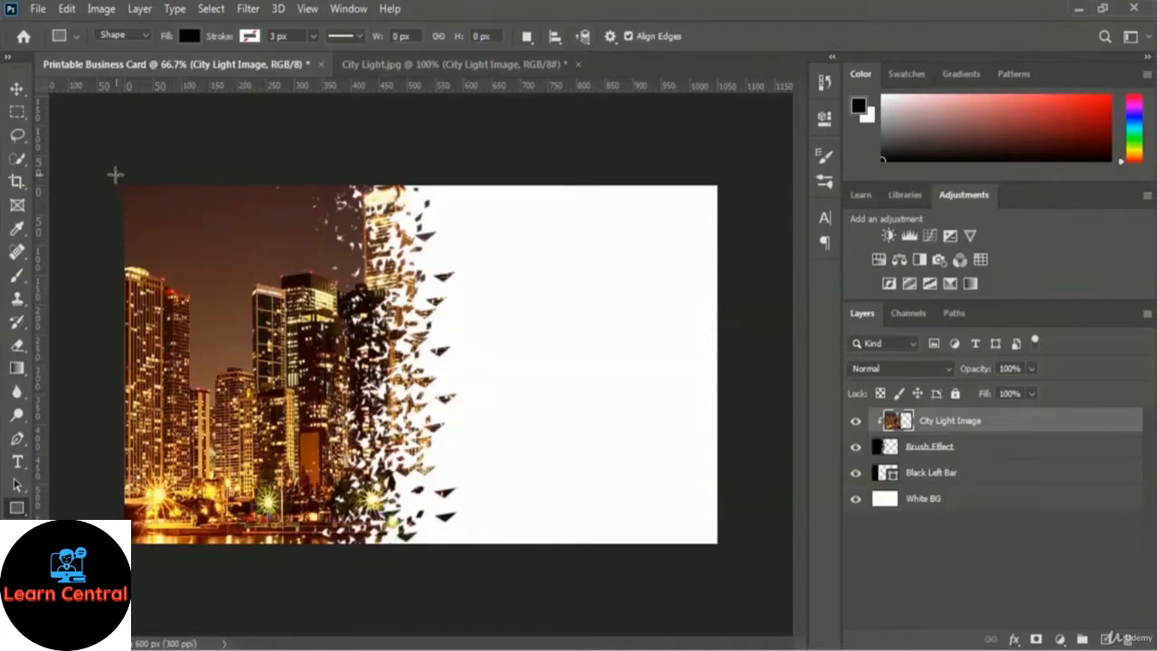
{"action": "left_click_drag", "start_coordinate": [109, 174], "coordinate": [740, 554]}
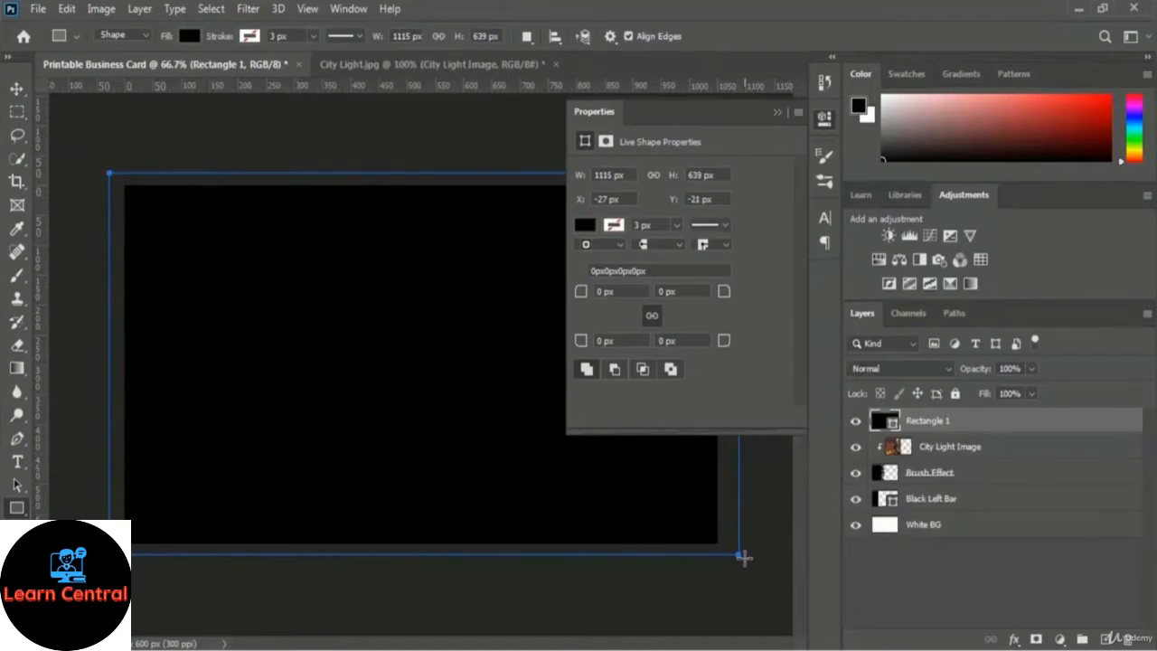
{"action": "left_click", "coordinate": [776, 113]}
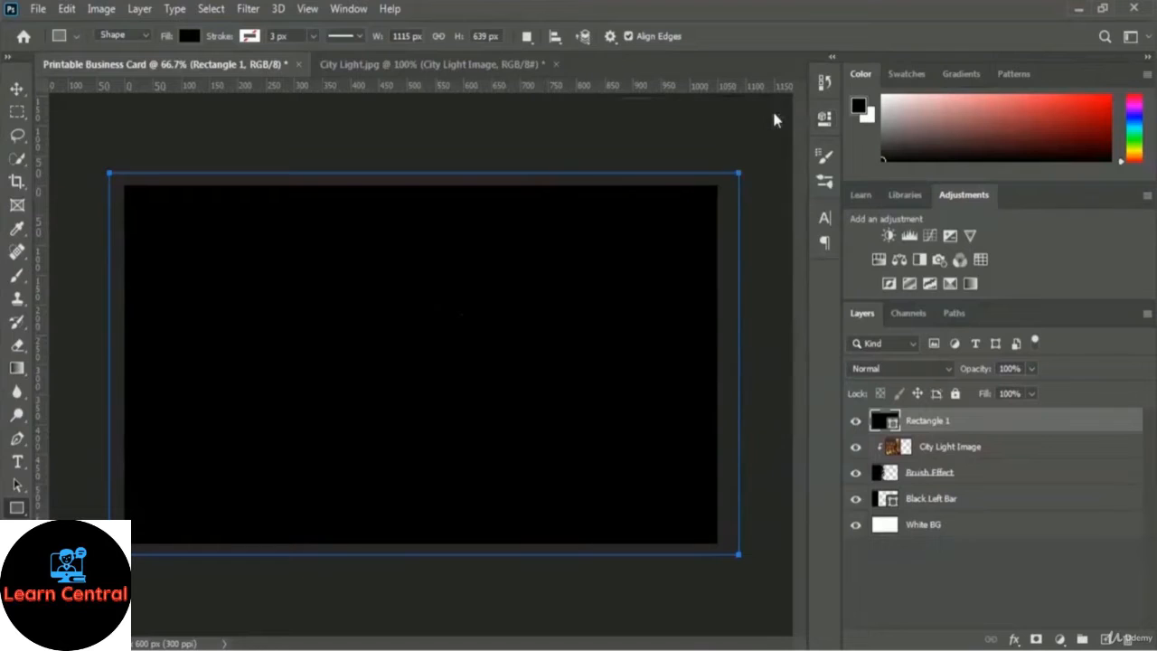
Rename Rectangle 1 to 'Black BG' and move it just above White BG.
{"action": "double_click", "coordinate": [932, 421]}
{"action": "type", "text": "Black BG"}
{"action": "key", "text": "Return"}
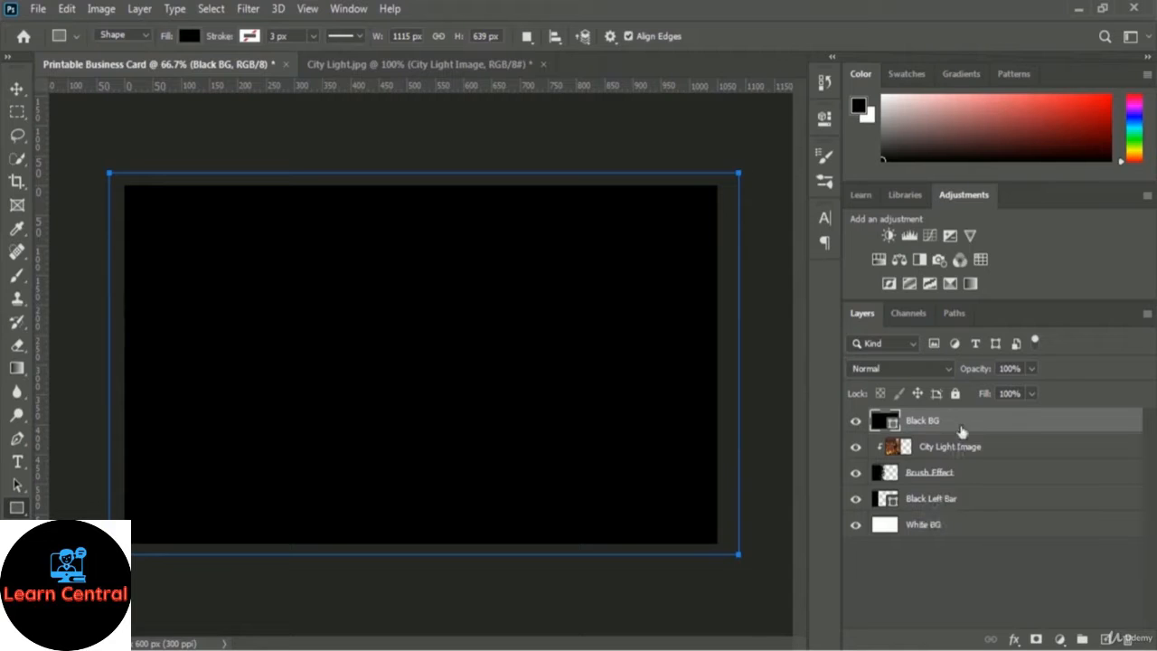
{"action": "left_click_drag", "start_coordinate": [960, 423], "coordinate": [953, 507]}
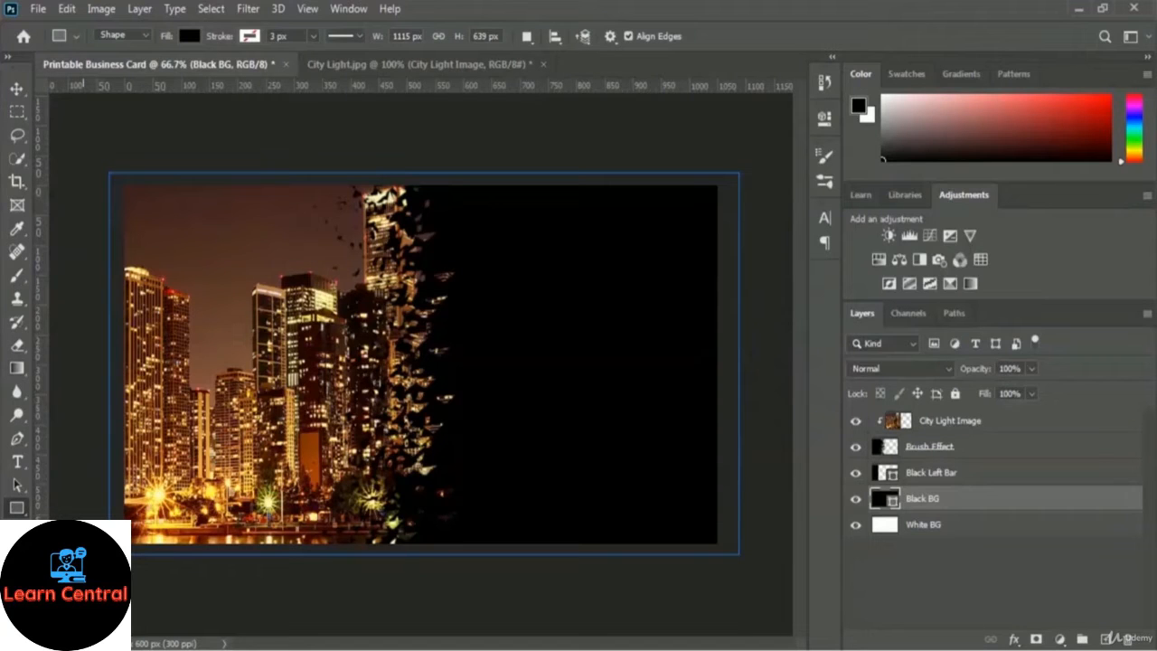
Select the Horizontal Type tool.
{"action": "left_click", "coordinate": [18, 464]}
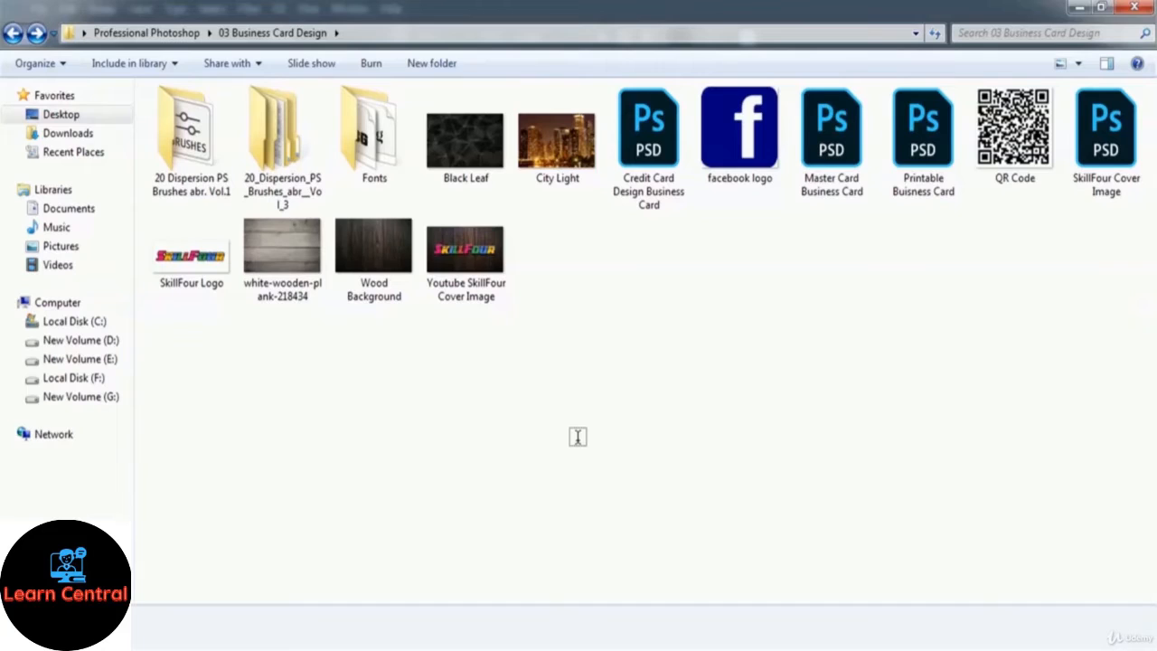
Install the Rockwell Extra Bold (ROCKEB) font from the project's Fonts folder.
{"action": "double_click", "coordinate": [386, 161]}
{"action": "left_click", "coordinate": [570, 145]}
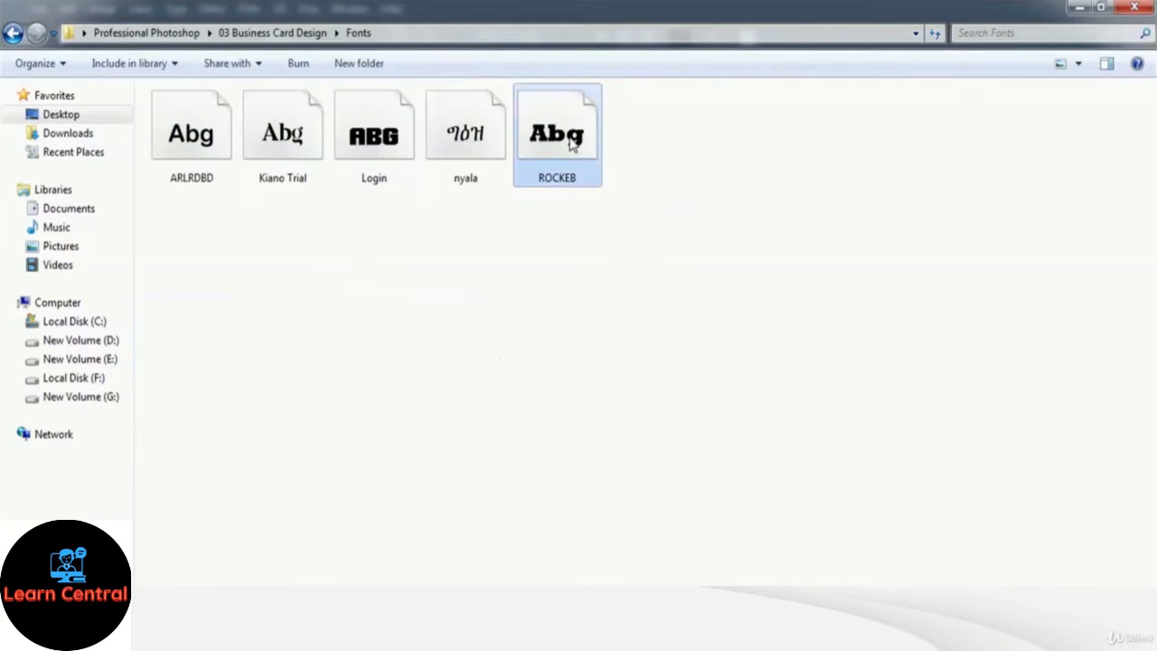
{"action": "double_click", "coordinate": [570, 145]}
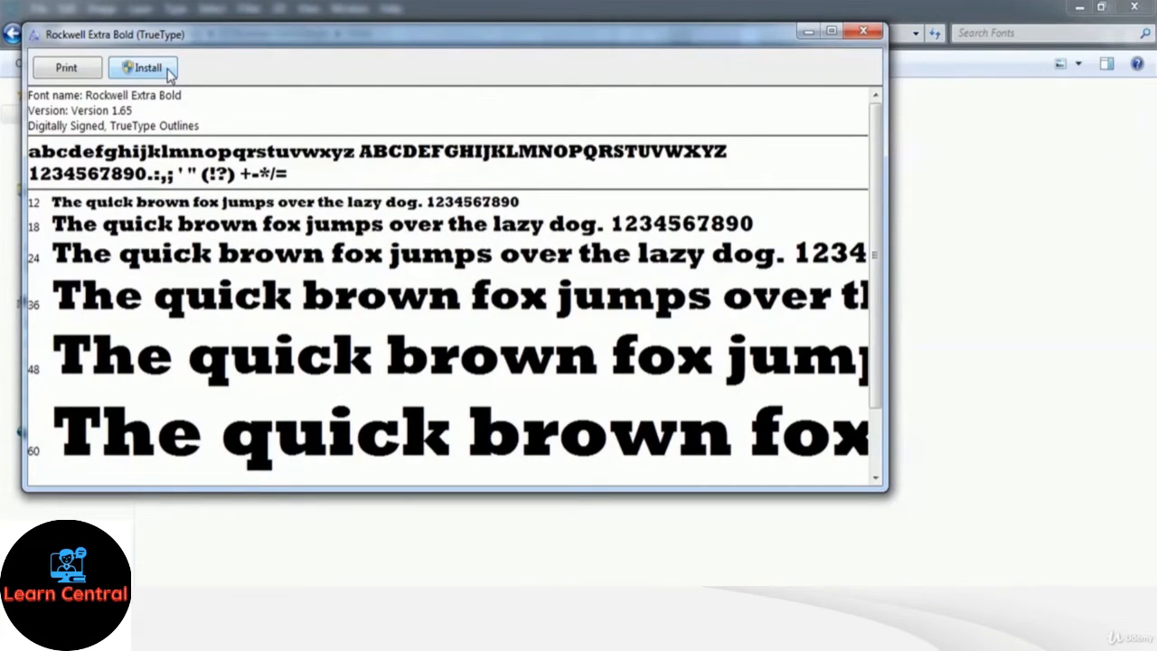
{"action": "left_click", "coordinate": [865, 32]}
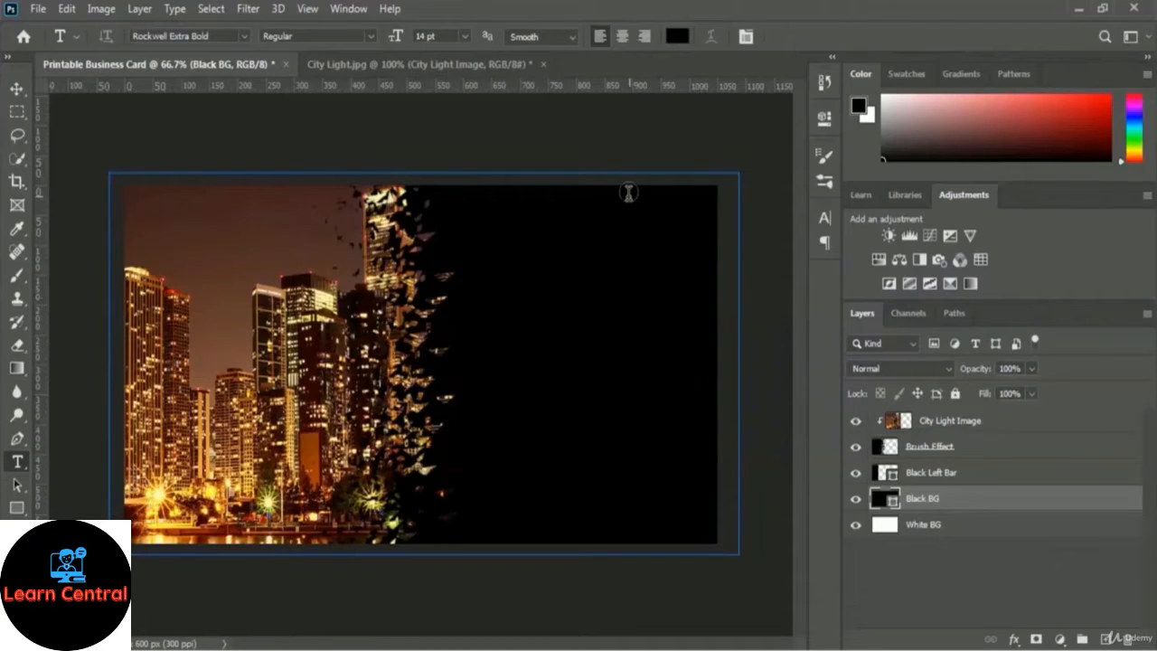
Pick fully saturated hot pink #ff0084 as the text colour in the Color Picker.
{"action": "left_click", "coordinate": [678, 37]}
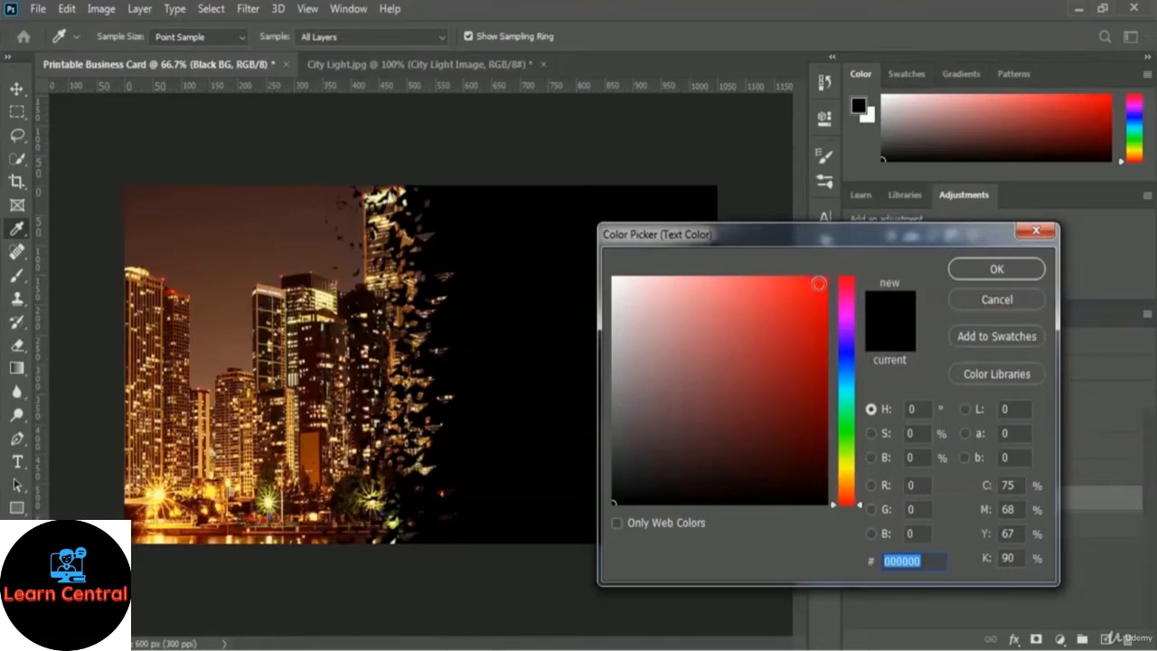
{"action": "left_click_drag", "start_coordinate": [818, 283], "coordinate": [849, 264]}
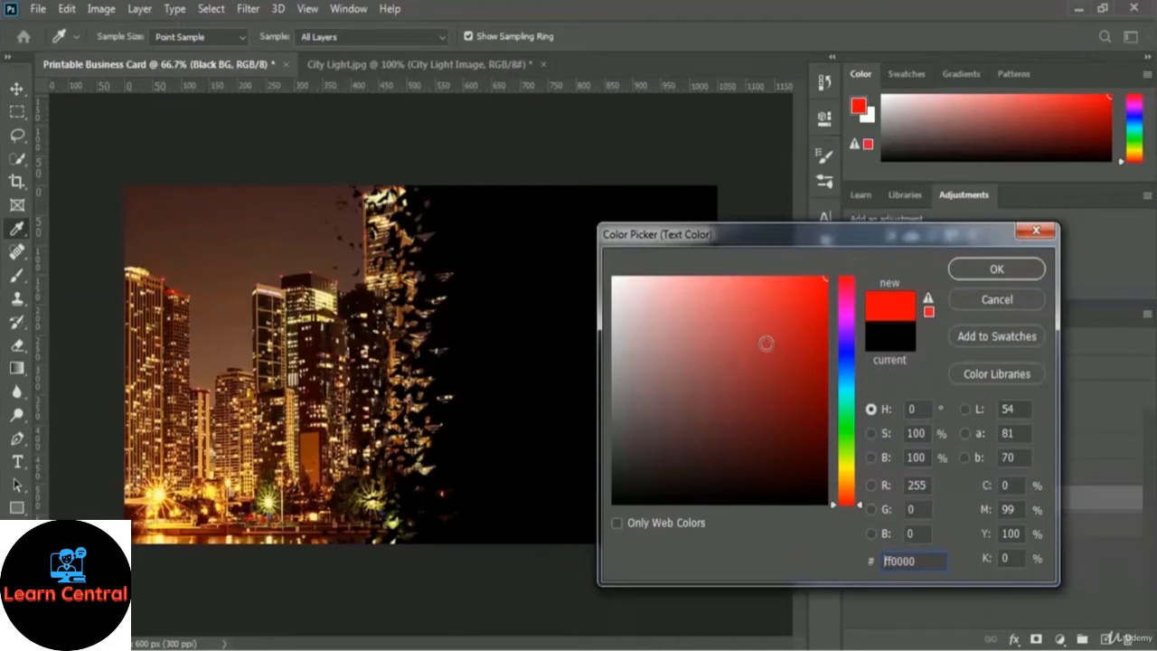
{"action": "left_click", "coordinate": [845, 305]}
{"action": "left_click", "coordinate": [808, 298]}
{"action": "mouse_move", "coordinate": [808, 298]}
{"action": "left_mouse_down"}
{"action": "mouse_move", "coordinate": [738, 300]}
{"action": "mouse_move", "coordinate": [775, 294]}
{"action": "left_mouse_up"}
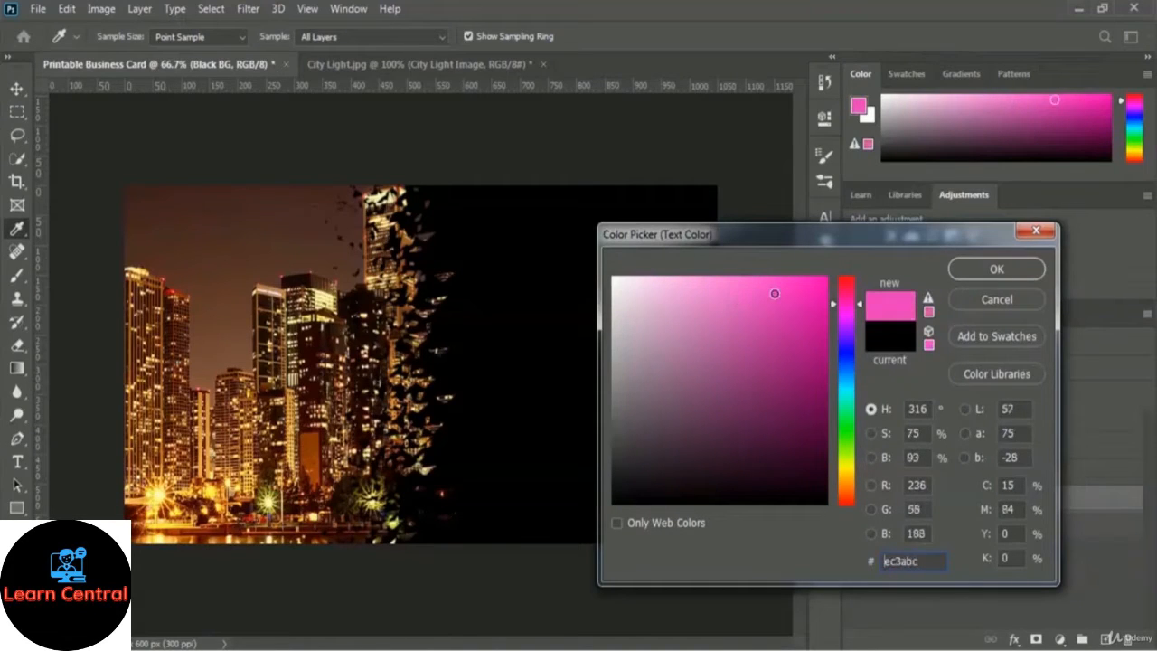
{"action": "left_click", "coordinate": [746, 299]}
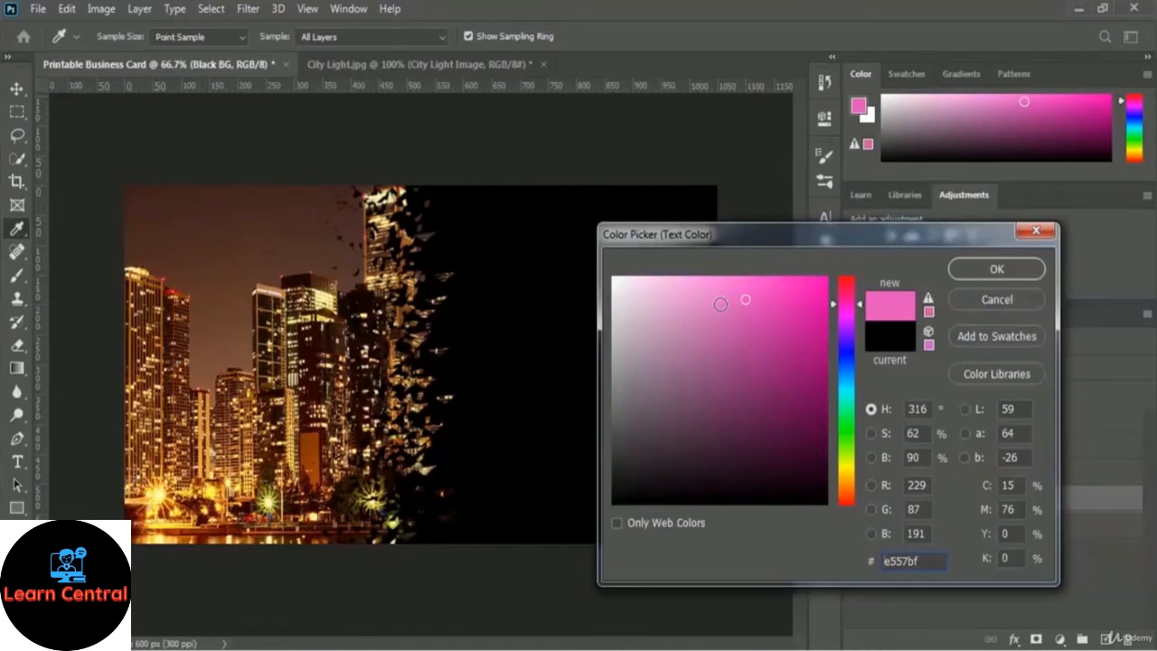
{"action": "left_click", "coordinate": [848, 297]}
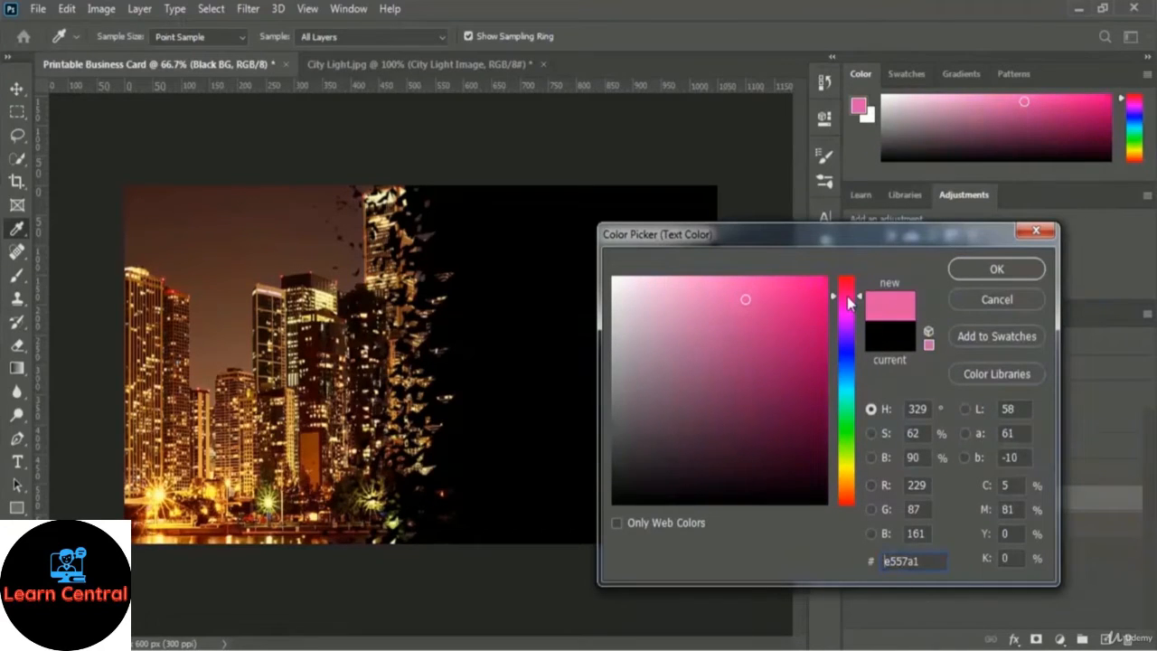
{"action": "left_click", "coordinate": [818, 288]}
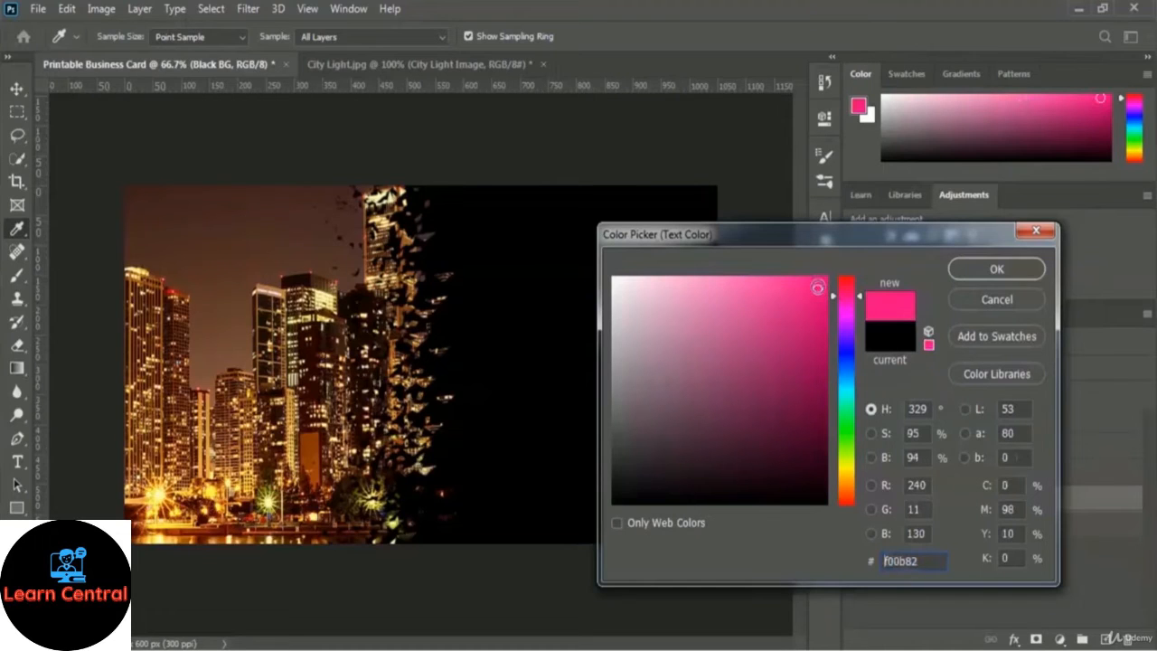
{"action": "left_click_drag", "start_coordinate": [817, 288], "coordinate": [853, 263]}
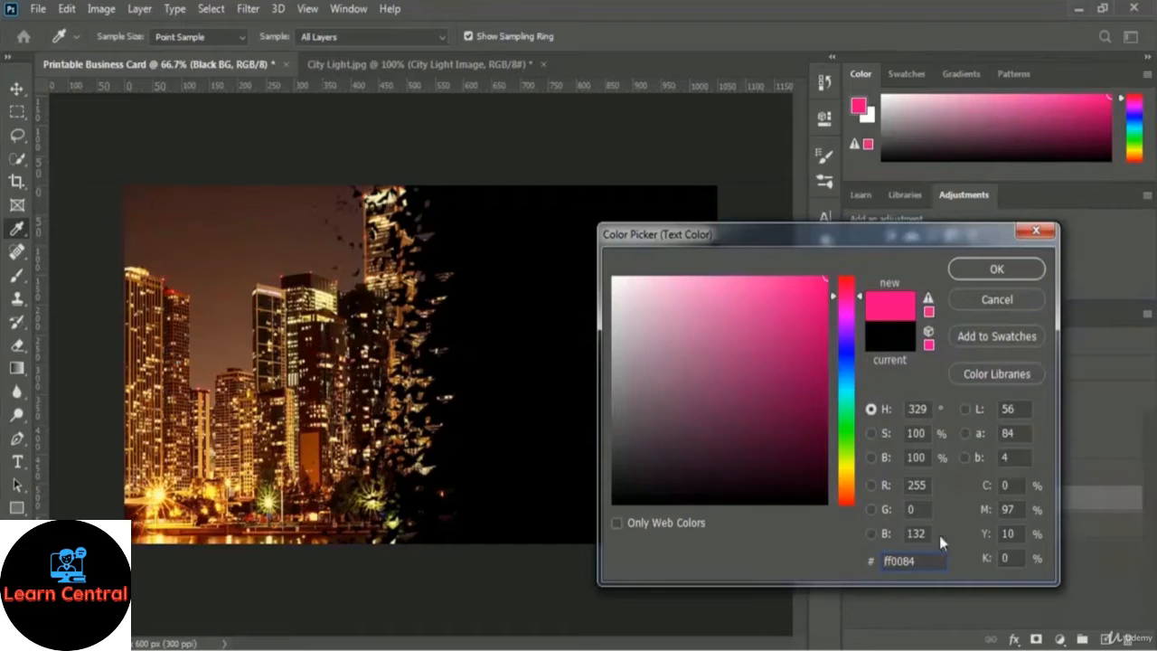
{"action": "left_click", "coordinate": [1031, 271]}
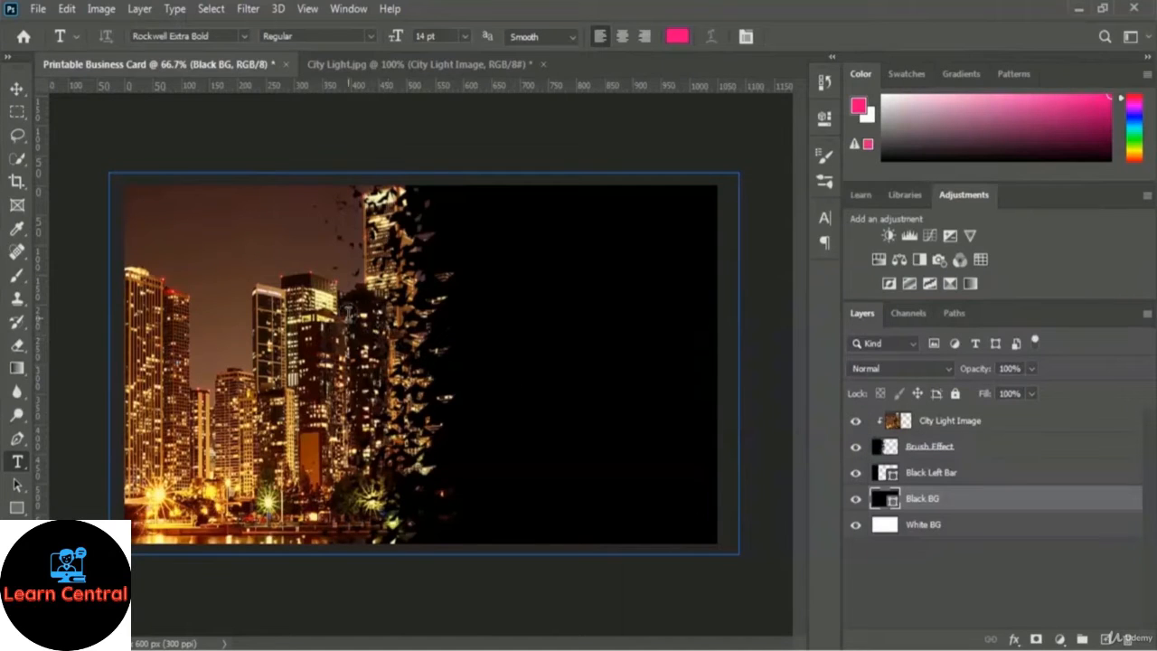
Type the cardholder's full name as a new pink text layer above City Light Image.
{"action": "left_click", "coordinate": [981, 424]}
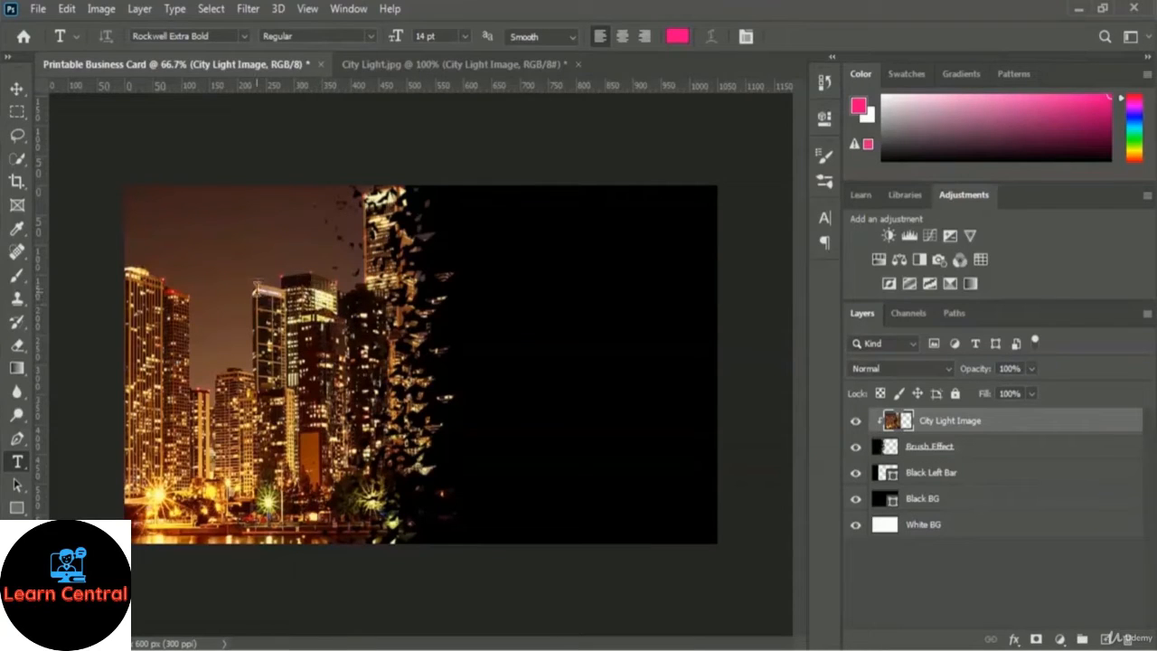
{"action": "left_click", "coordinate": [261, 278]}
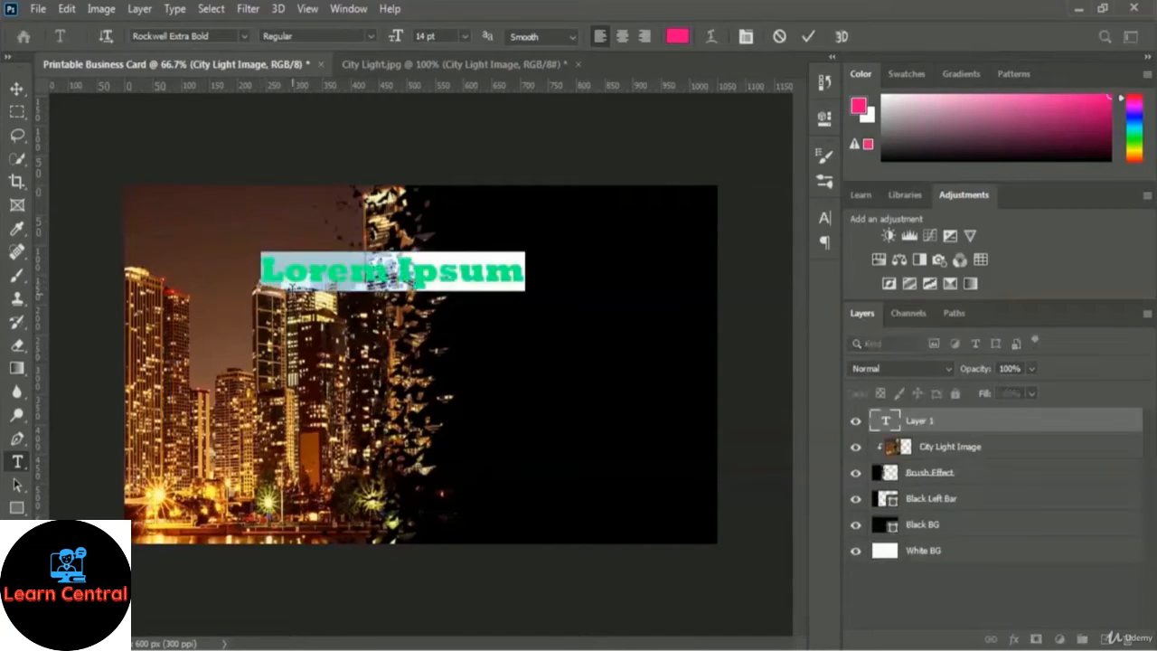
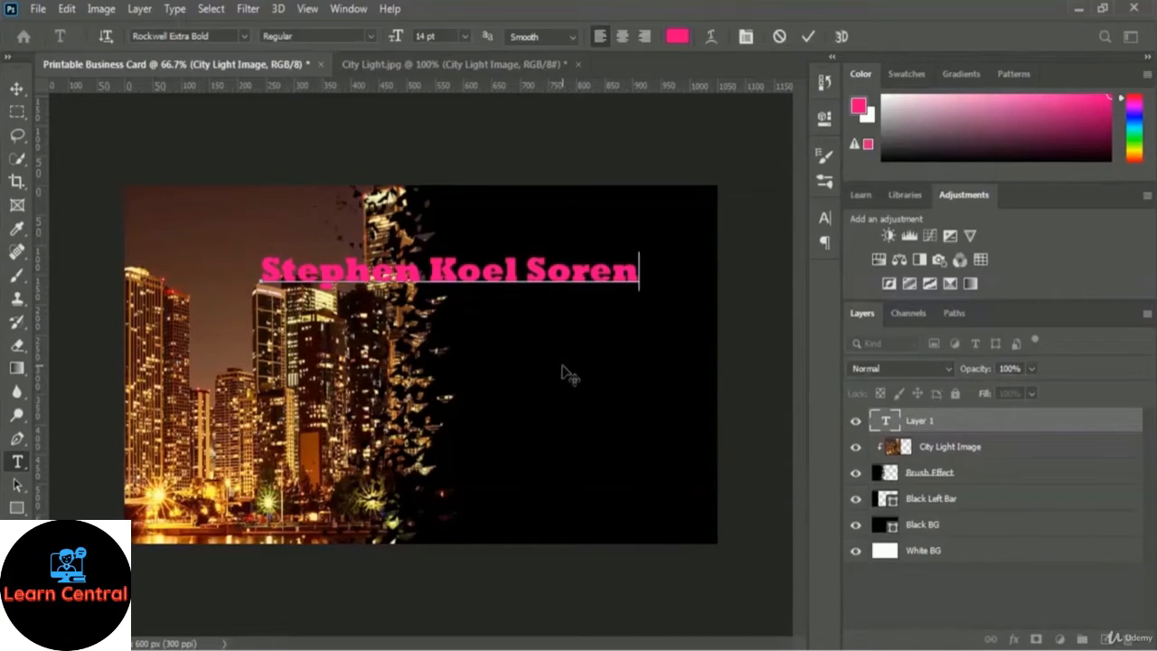
{"action": "left_click", "coordinate": [810, 39]}
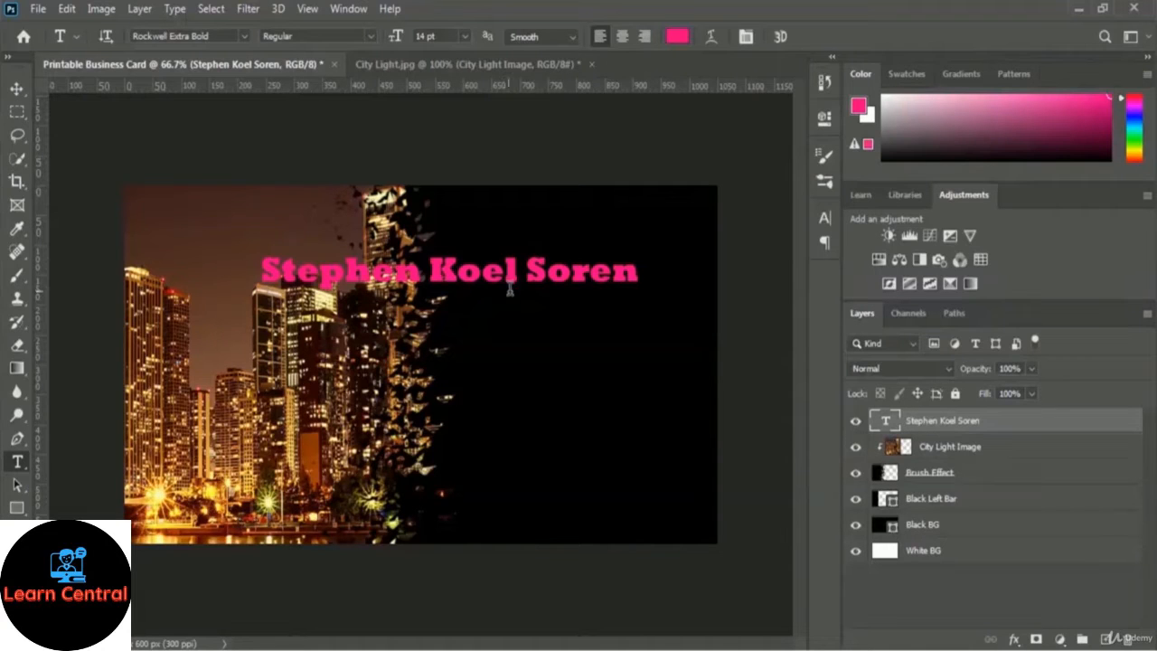
Scale the name to about 74% width and 114% height, placed at the card's top-right.
{"action": "left_click", "coordinate": [67, 10]}
{"action": "mouse_move", "coordinate": [136, 415]}
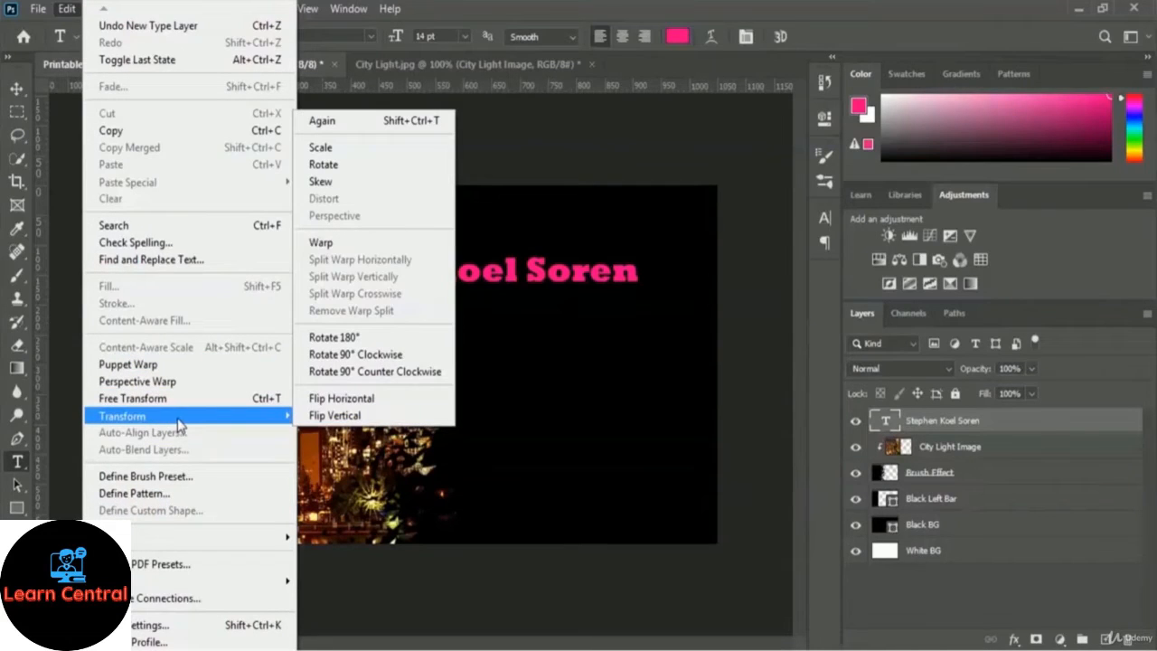
{"action": "left_click", "coordinate": [392, 150]}
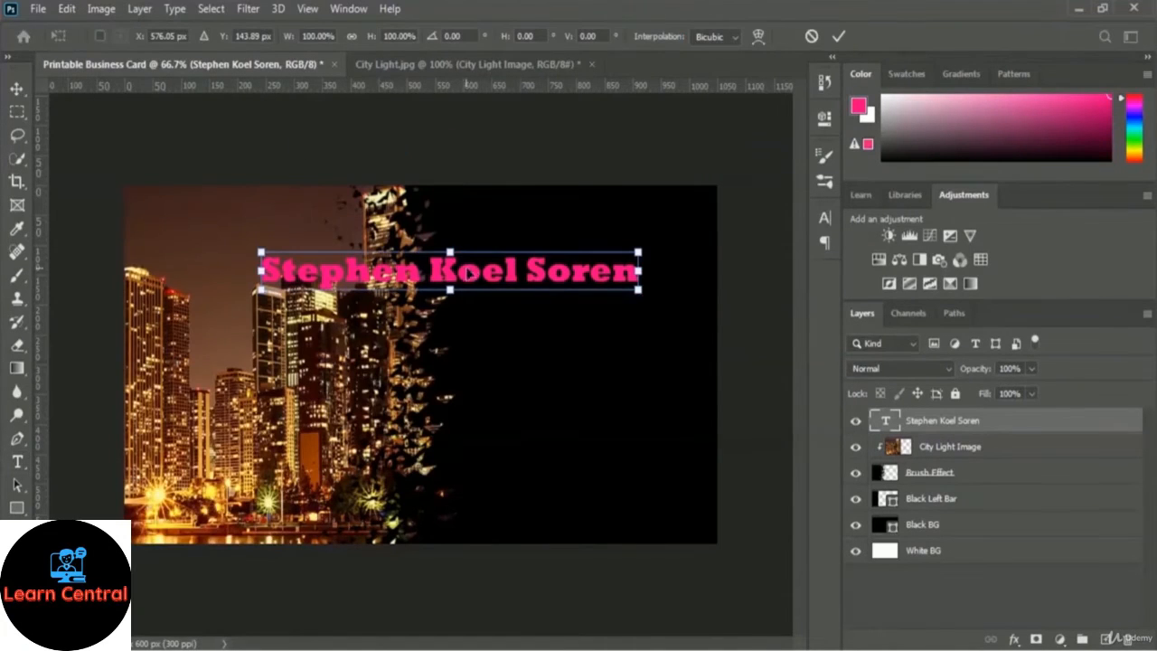
{"action": "left_click_drag", "start_coordinate": [498, 274], "coordinate": [560, 219]}
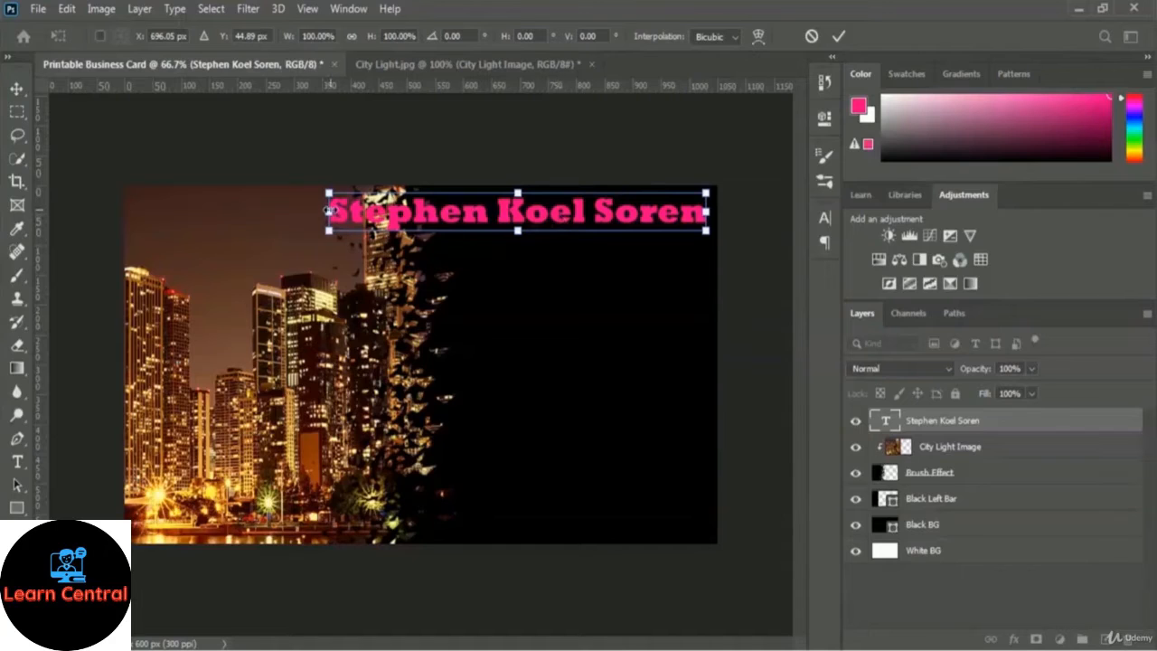
{"action": "left_click_drag", "start_coordinate": [329, 211], "coordinate": [424, 212]}
{"action": "left_click_drag", "start_coordinate": [568, 231], "coordinate": [581, 235]}
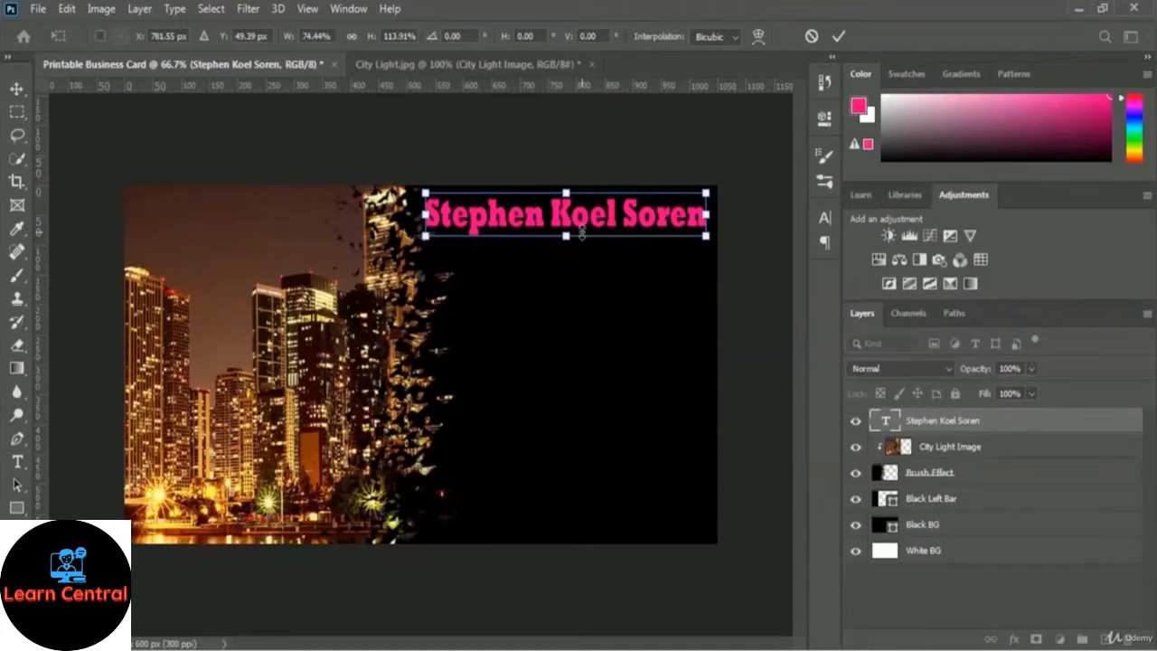
{"action": "left_click", "coordinate": [838, 37]}
{"action": "key", "text": "t"}
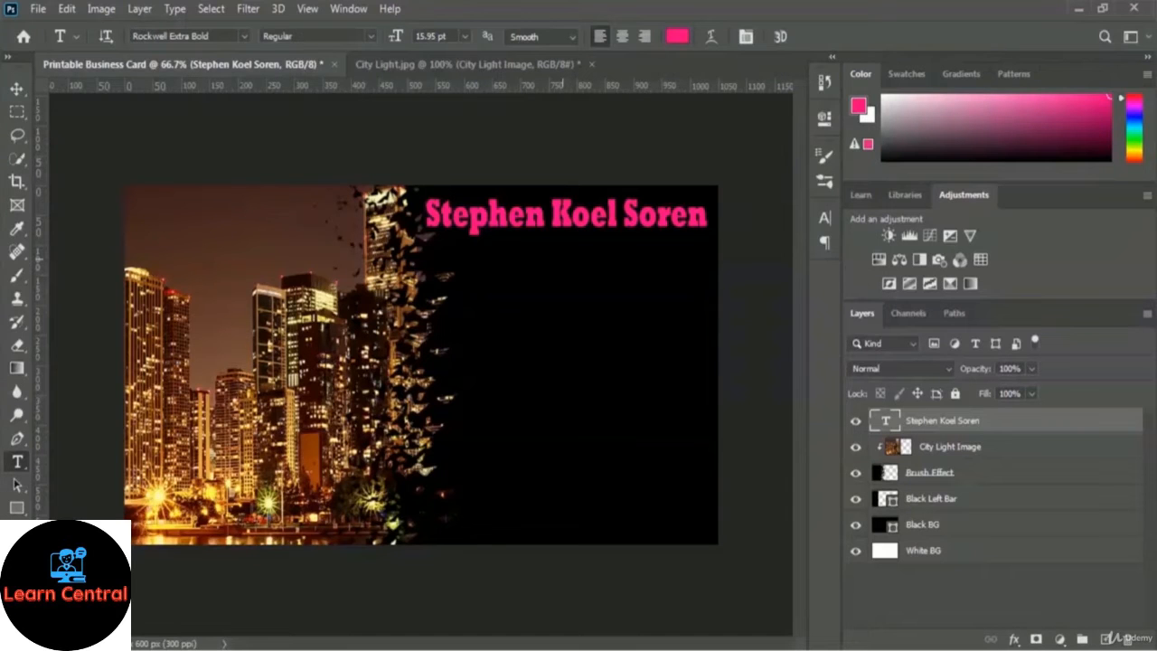
Zoom to 200% on the pink name and bring up the fx layer styles list.
{"action": "key", "text": "ctrl+plus"}
{"action": "key", "text": "ctrl+plus"}
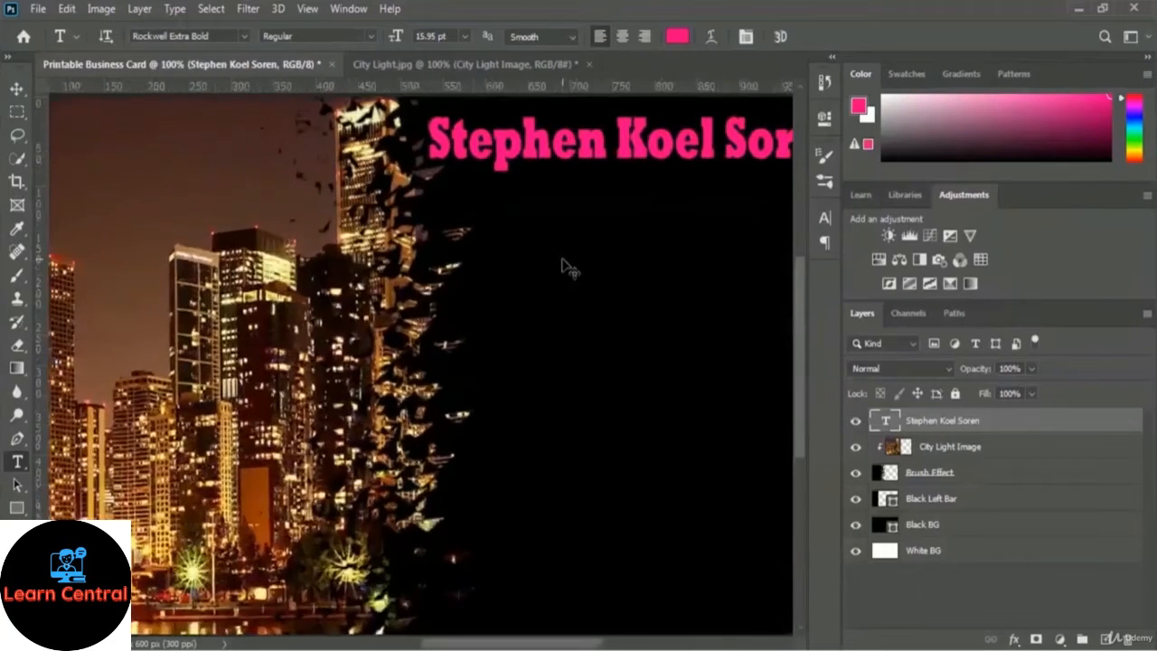
{"action": "scroll", "coordinate": [566, 379], "scroll_direction": "up", "scroll_amount": 1}
{"action": "scroll", "coordinate": [566, 378], "scroll_direction": "up", "scroll_amount": 3}
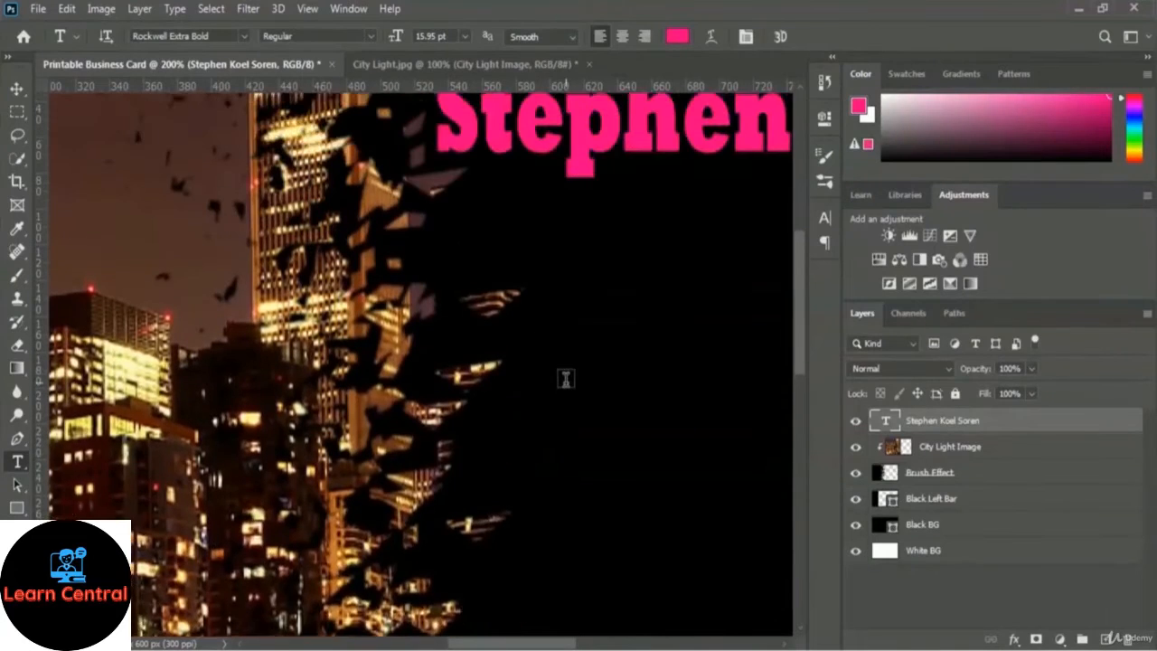
{"action": "left_click_drag", "start_coordinate": [515, 645], "coordinate": [580, 644]}
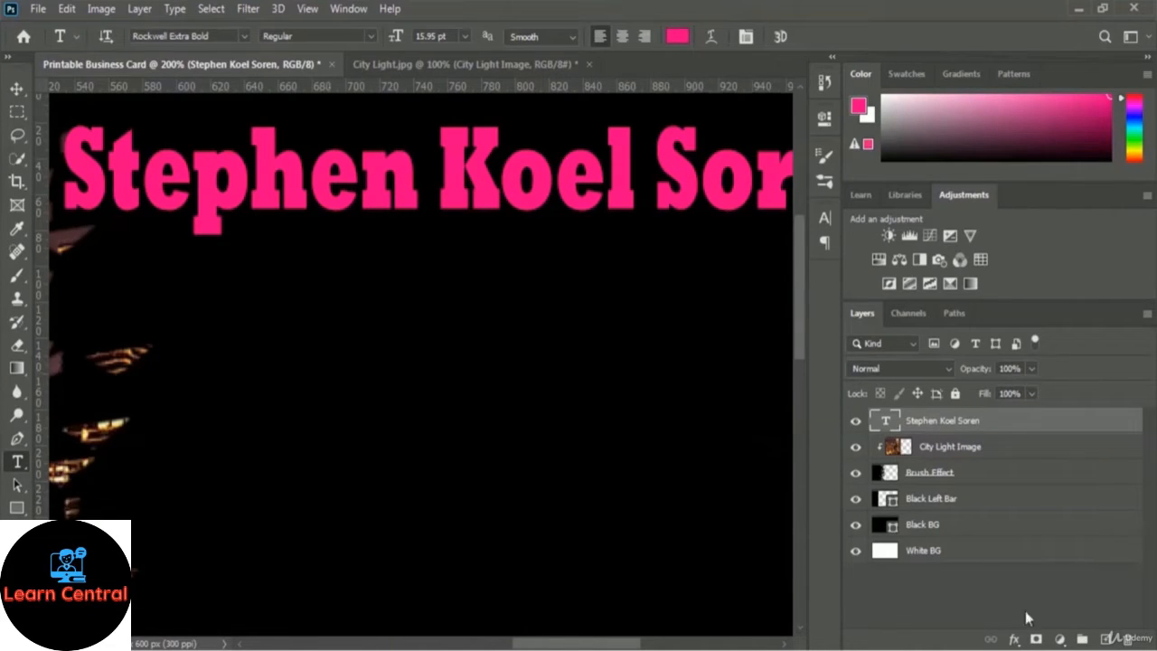
{"action": "left_click", "coordinate": [1015, 639]}
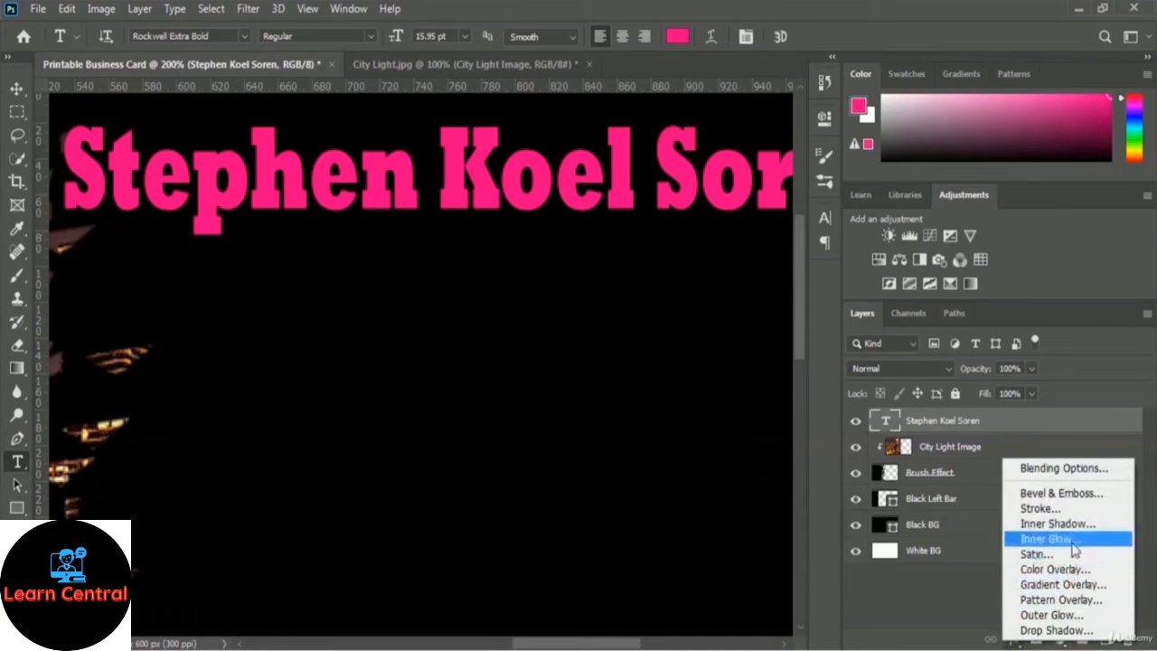
Add Bevel & Emboss to the name, trying several styles before settling on Inner Bevel.
{"action": "left_click", "coordinate": [1121, 500]}
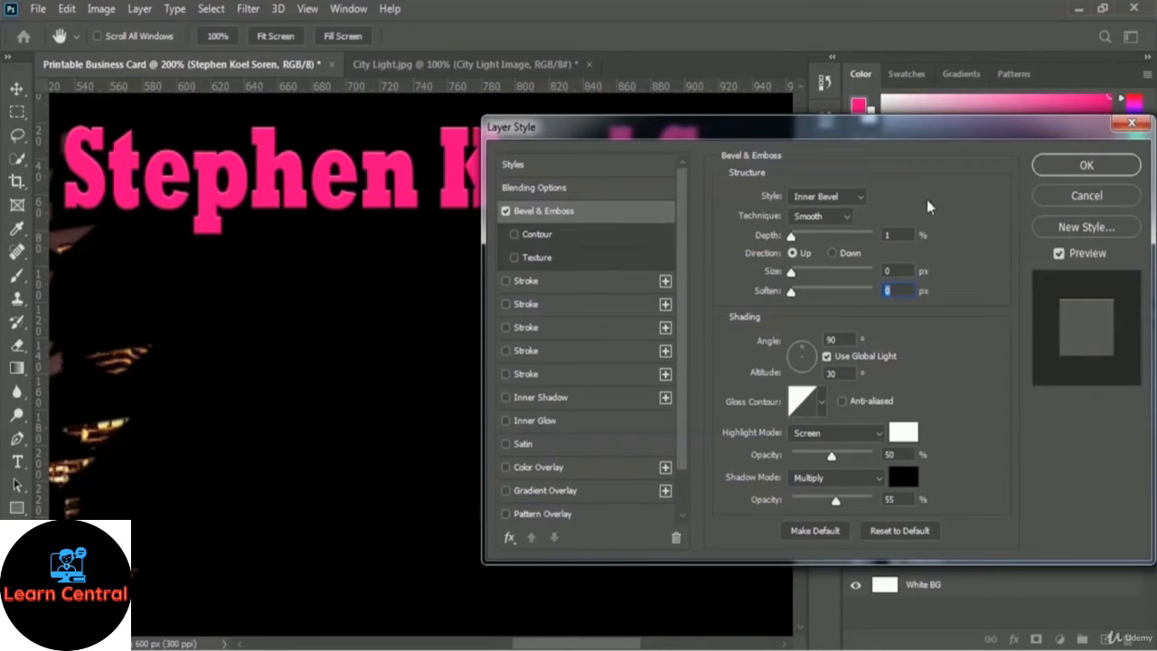
{"action": "left_click", "coordinate": [862, 197]}
{"action": "left_click", "coordinate": [855, 213]}
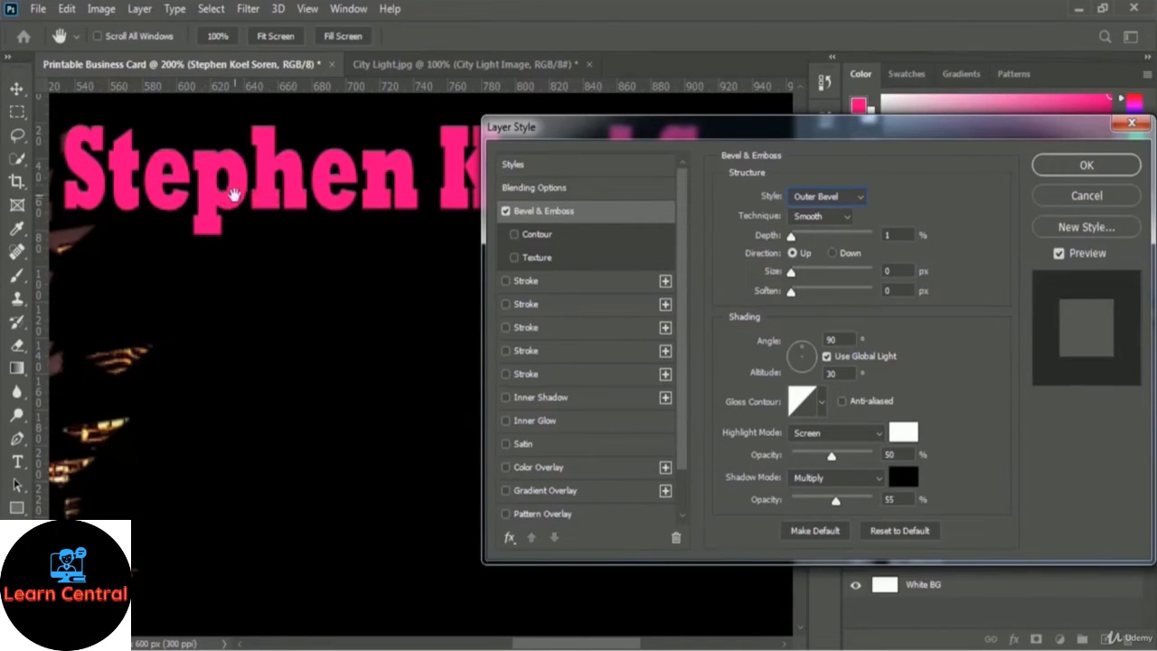
{"action": "left_click", "coordinate": [849, 198]}
{"action": "left_click", "coordinate": [841, 238]}
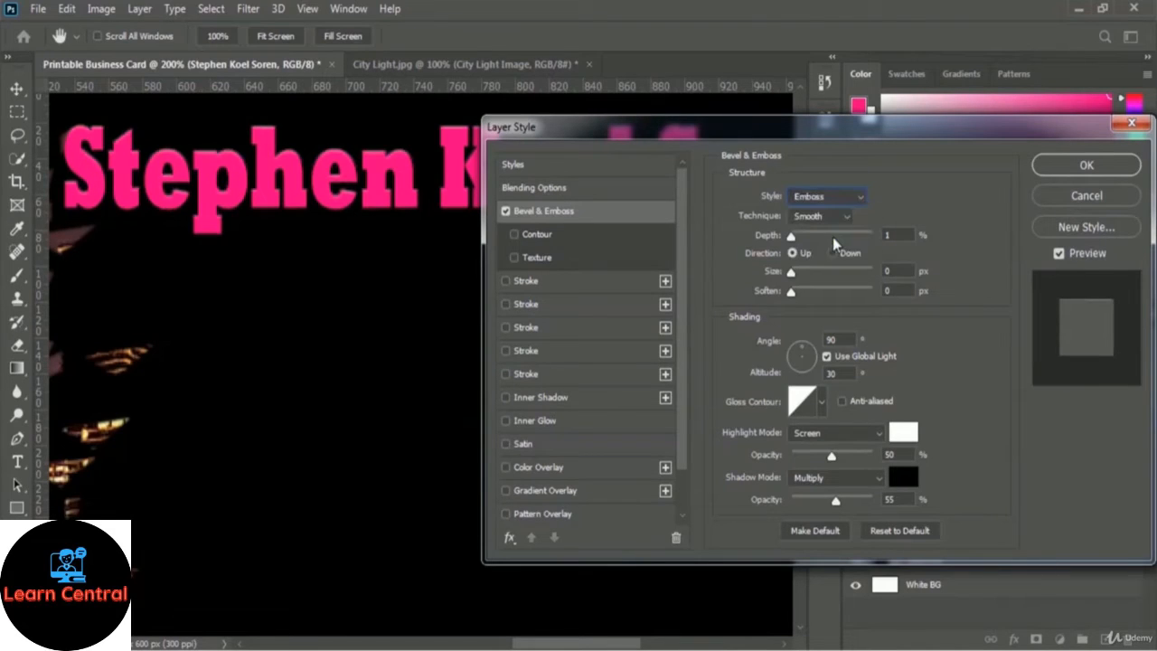
{"action": "left_click", "coordinate": [847, 199]}
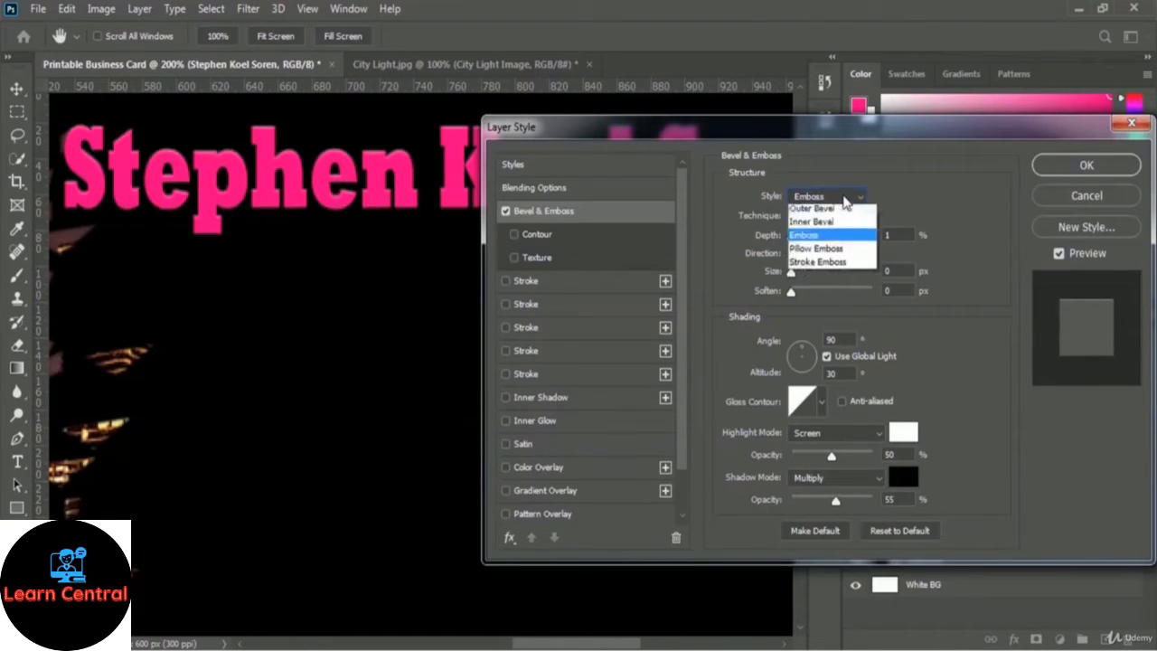
{"action": "left_click", "coordinate": [853, 248]}
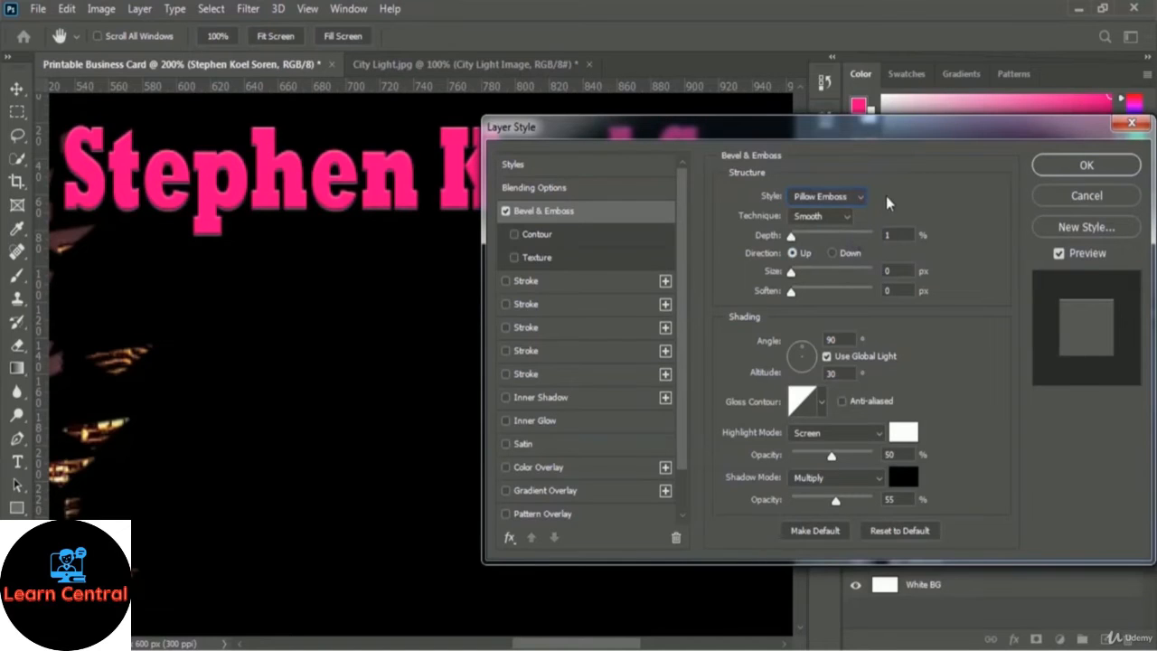
{"action": "left_click", "coordinate": [864, 194]}
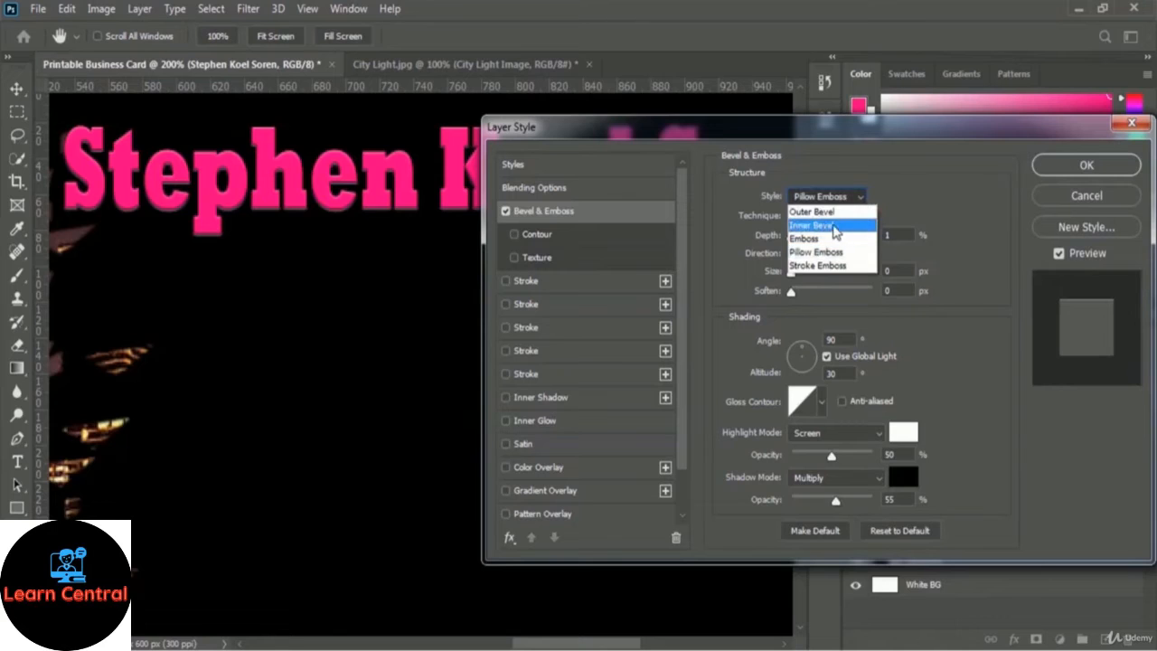
{"action": "left_click", "coordinate": [849, 228]}
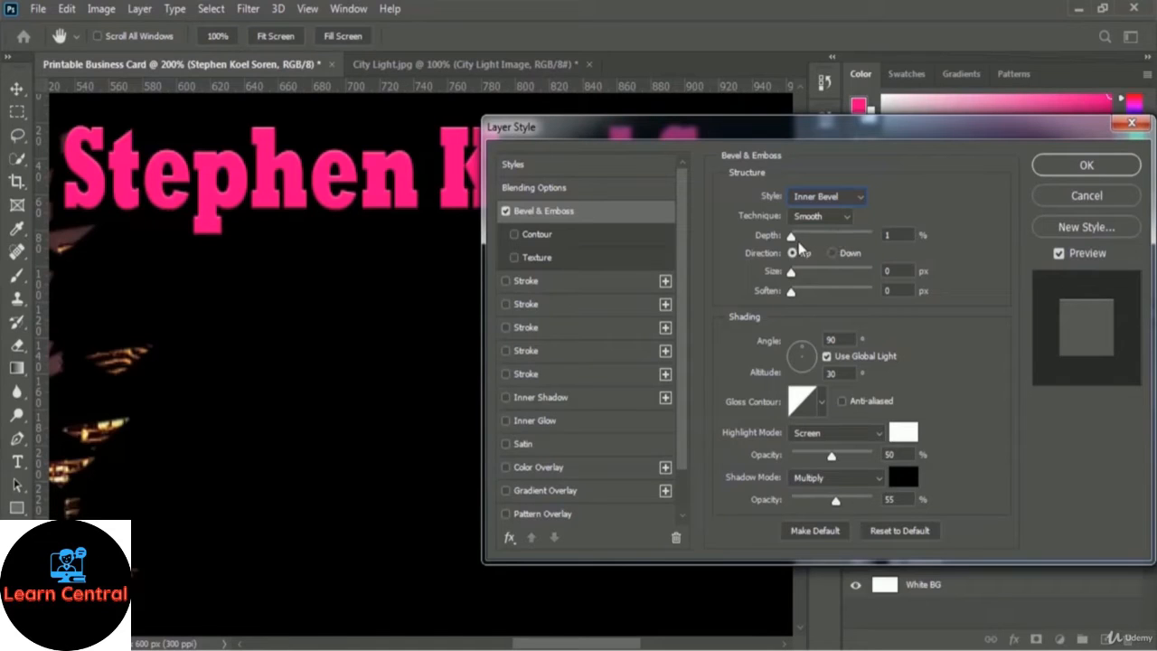
Set the bevel to Depth 417%, Size 10 px and Soften 4 px.
{"action": "left_click_drag", "start_coordinate": [792, 237], "coordinate": [826, 236]}
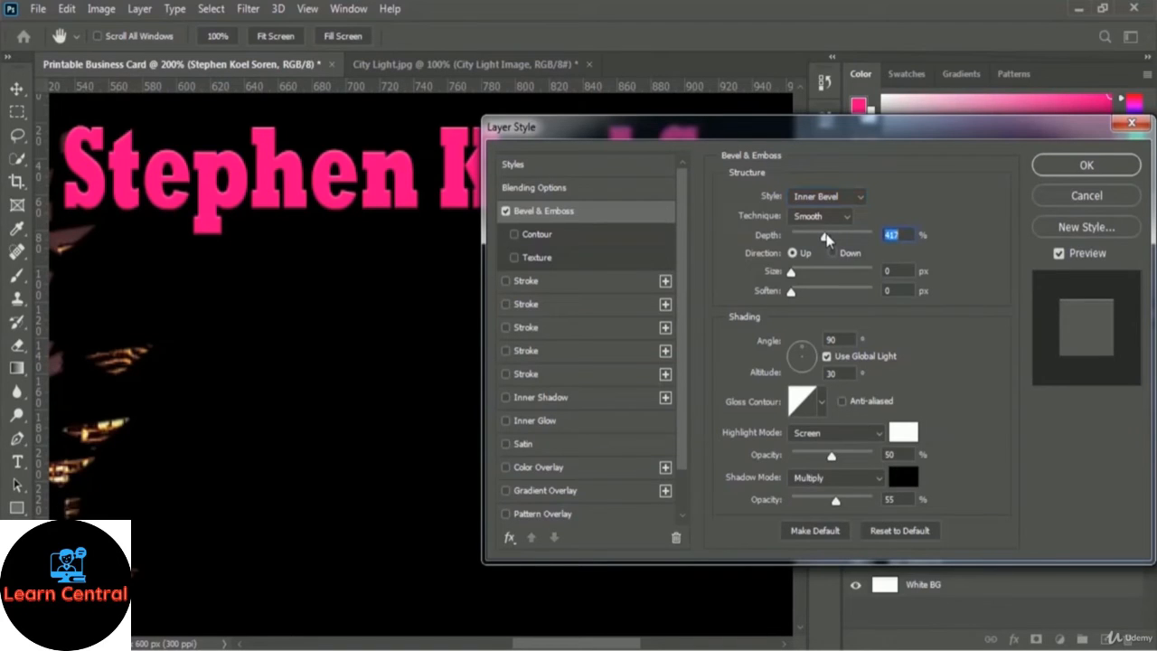
{"action": "left_click", "coordinate": [900, 237]}
{"action": "left_click_drag", "start_coordinate": [792, 276], "coordinate": [798, 276]}
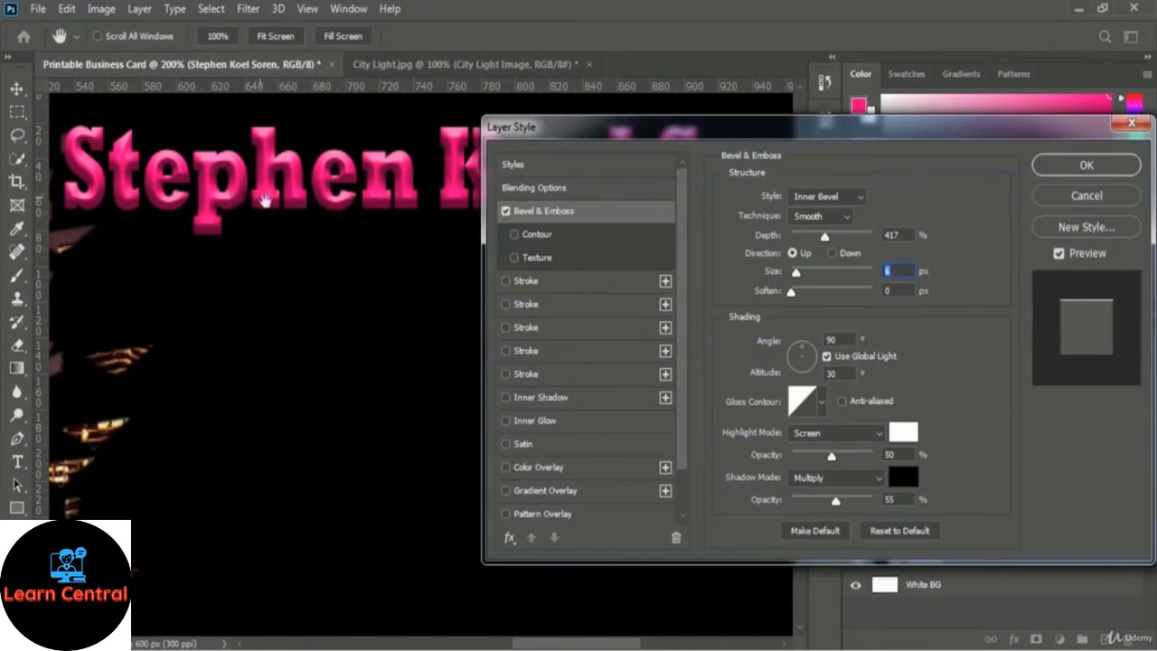
{"action": "left_click_drag", "start_coordinate": [794, 274], "coordinate": [801, 279]}
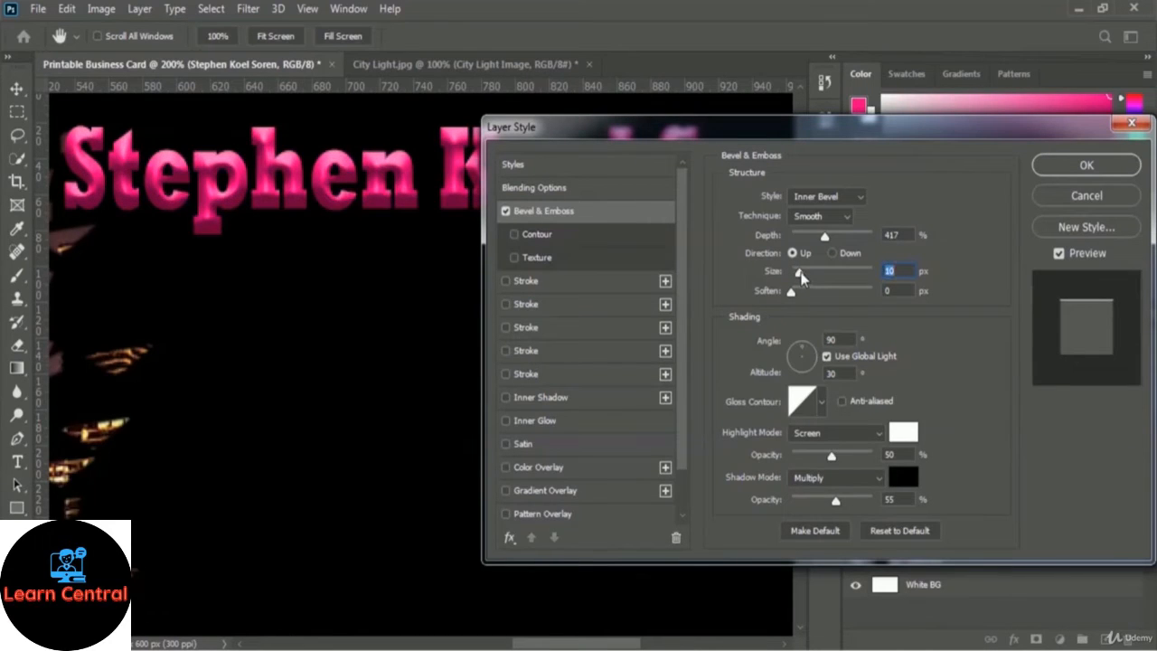
{"action": "left_click", "coordinate": [902, 270]}
{"action": "left_click_drag", "start_coordinate": [792, 293], "coordinate": [811, 292]}
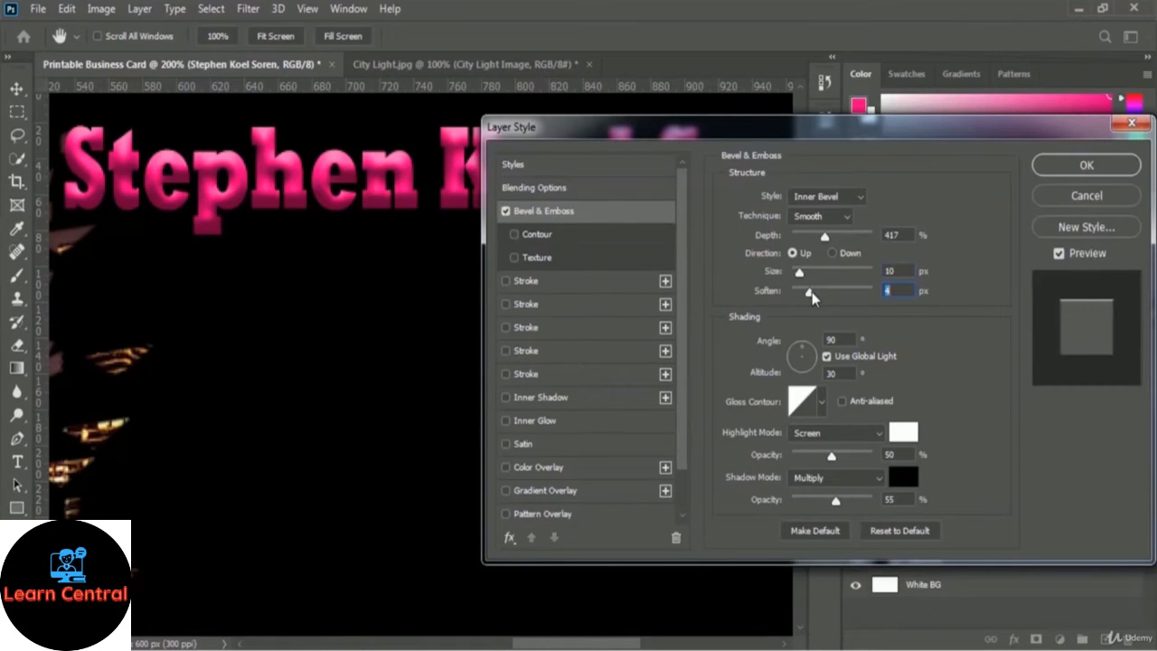
{"action": "left_click", "coordinate": [904, 290]}
{"action": "left_click", "coordinate": [1054, 164]}
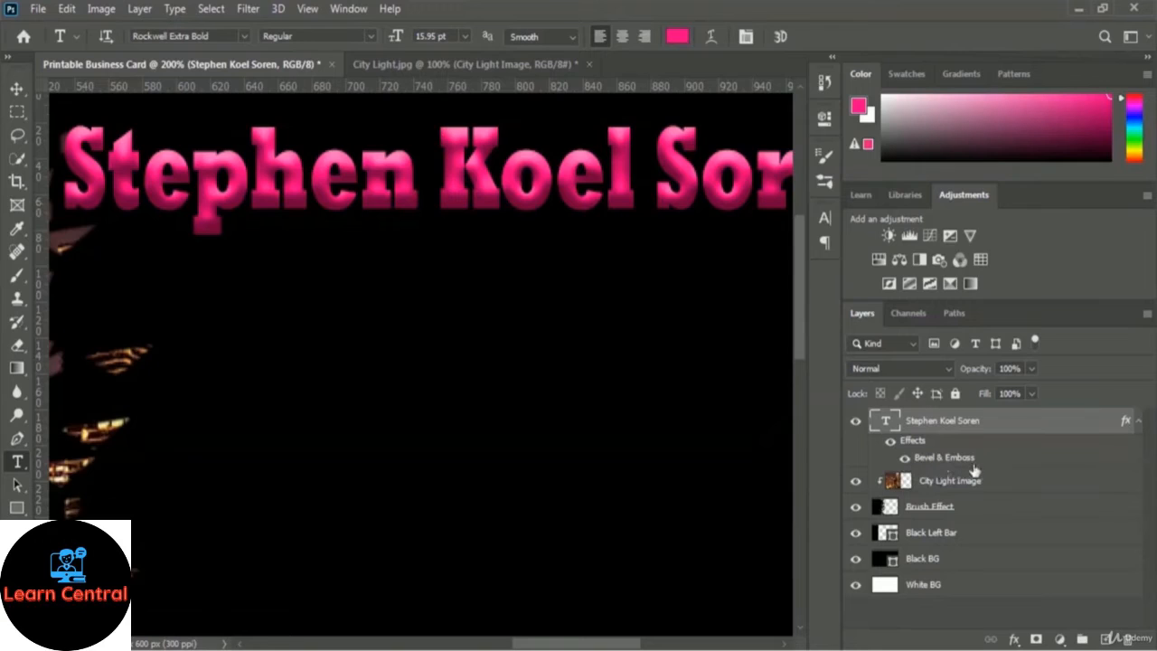
Compare the name with the Bevel & Emboss hidden and shown, then bring up the fx effects list.
{"action": "left_click", "coordinate": [904, 459]}
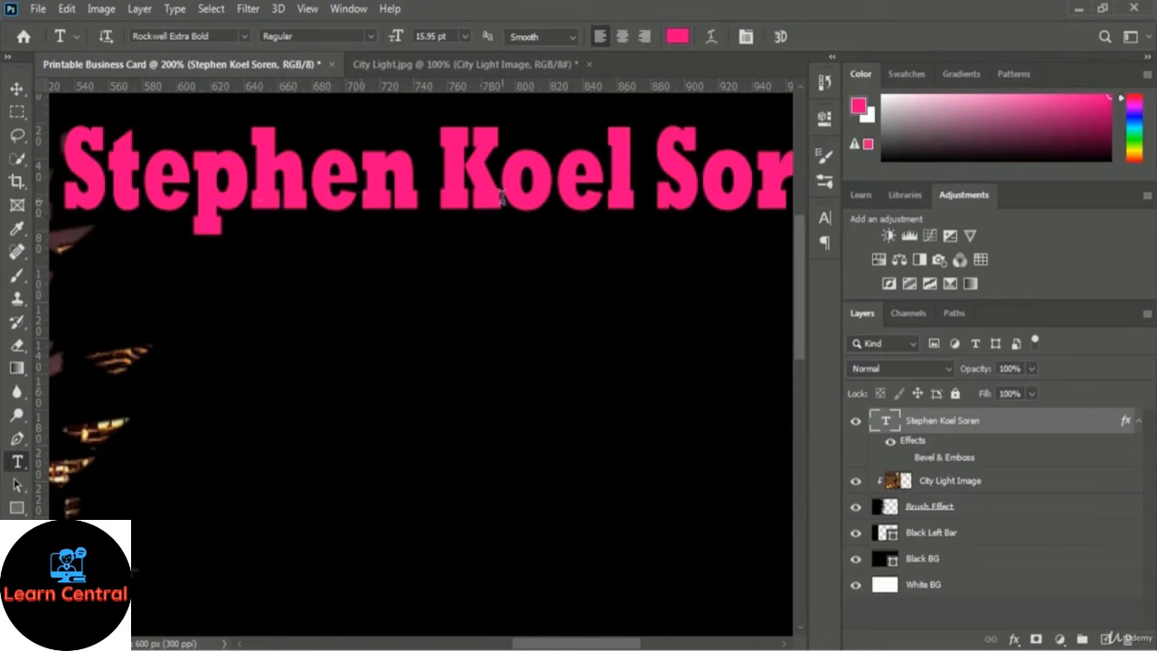
{"action": "left_click", "coordinate": [904, 459]}
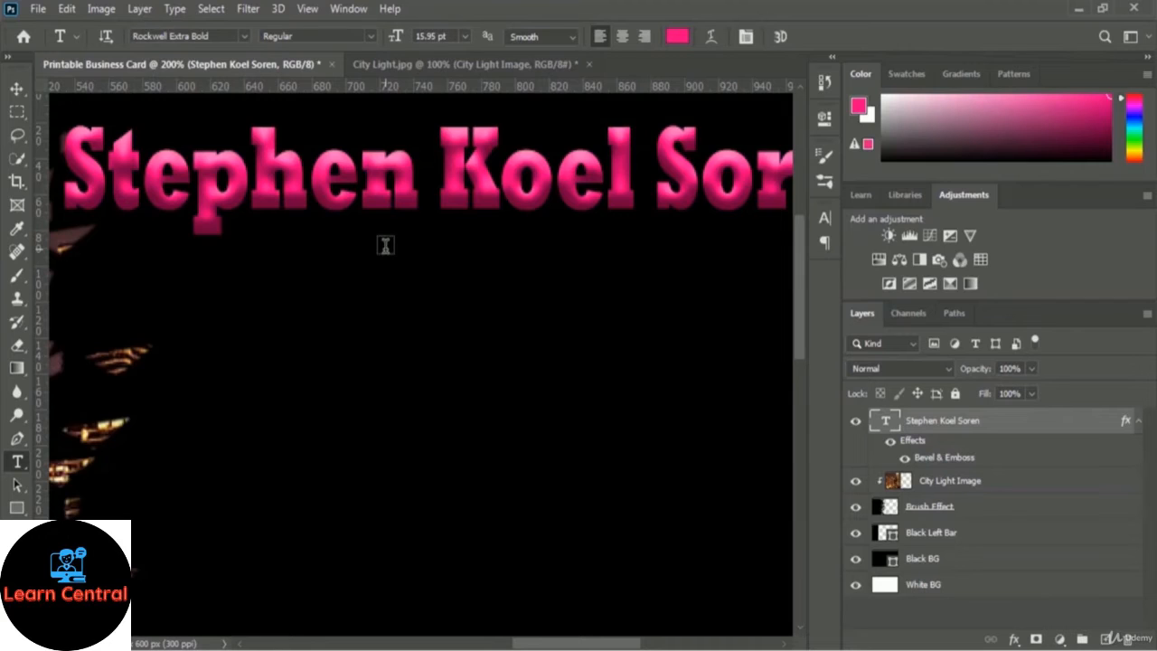
{"action": "left_click_drag", "start_coordinate": [387, 248], "coordinate": [409, 243]}
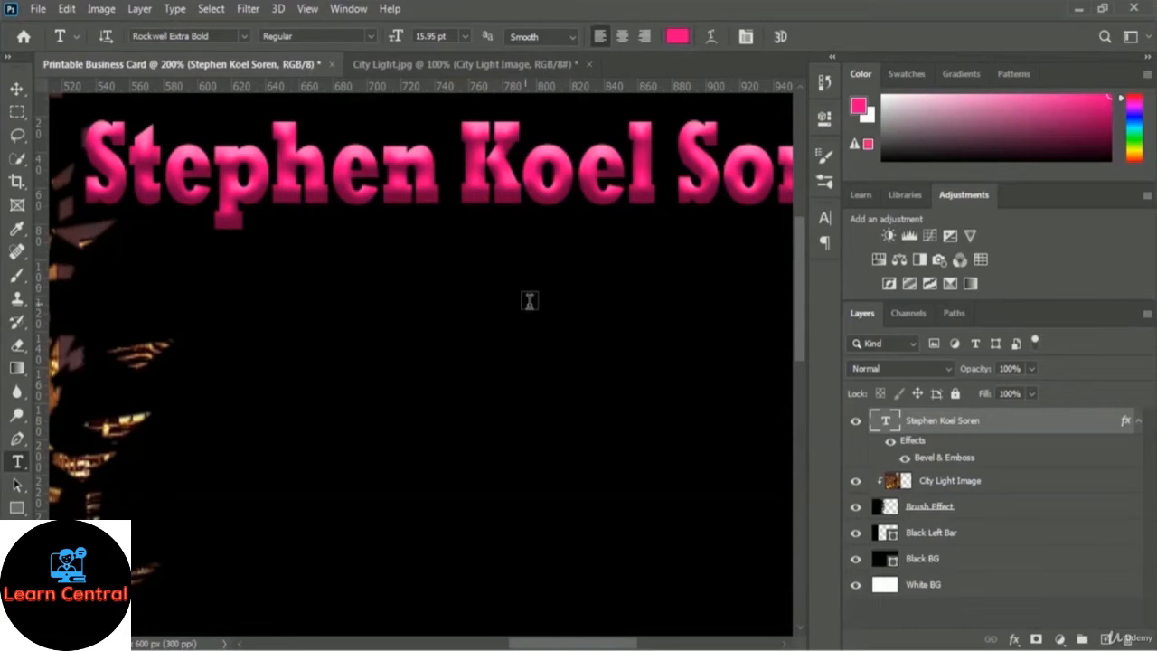
{"action": "left_click", "coordinate": [1014, 639]}
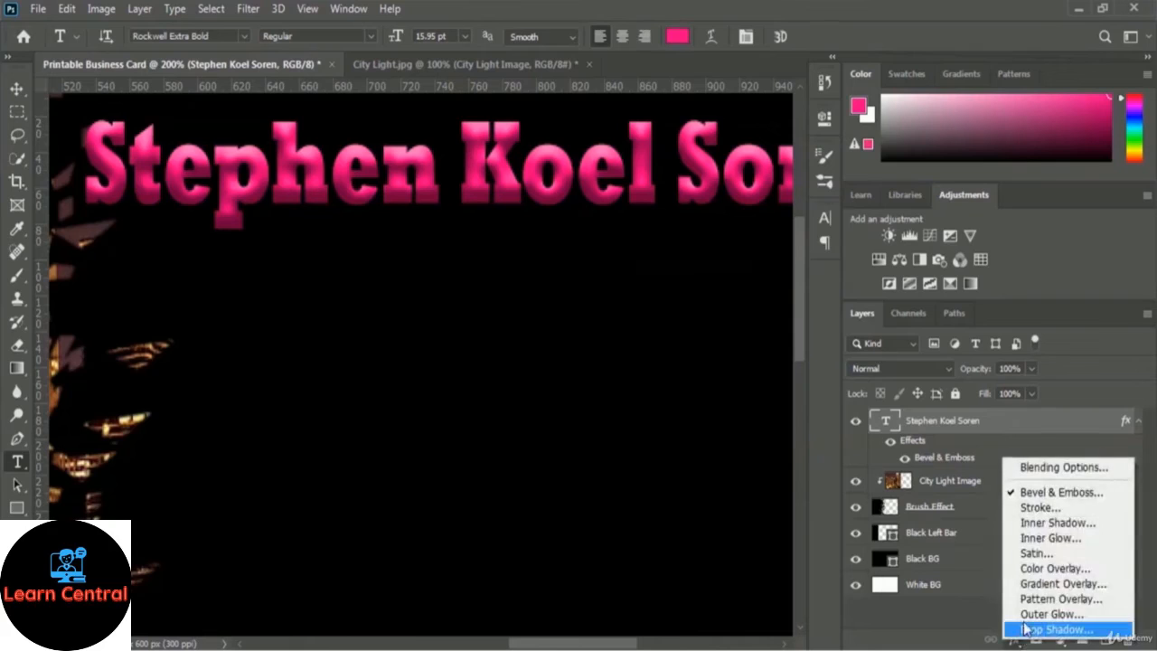
Add a 2 px white outside Stroke at 100% opacity to the name.
{"action": "left_click", "coordinate": [1080, 510]}
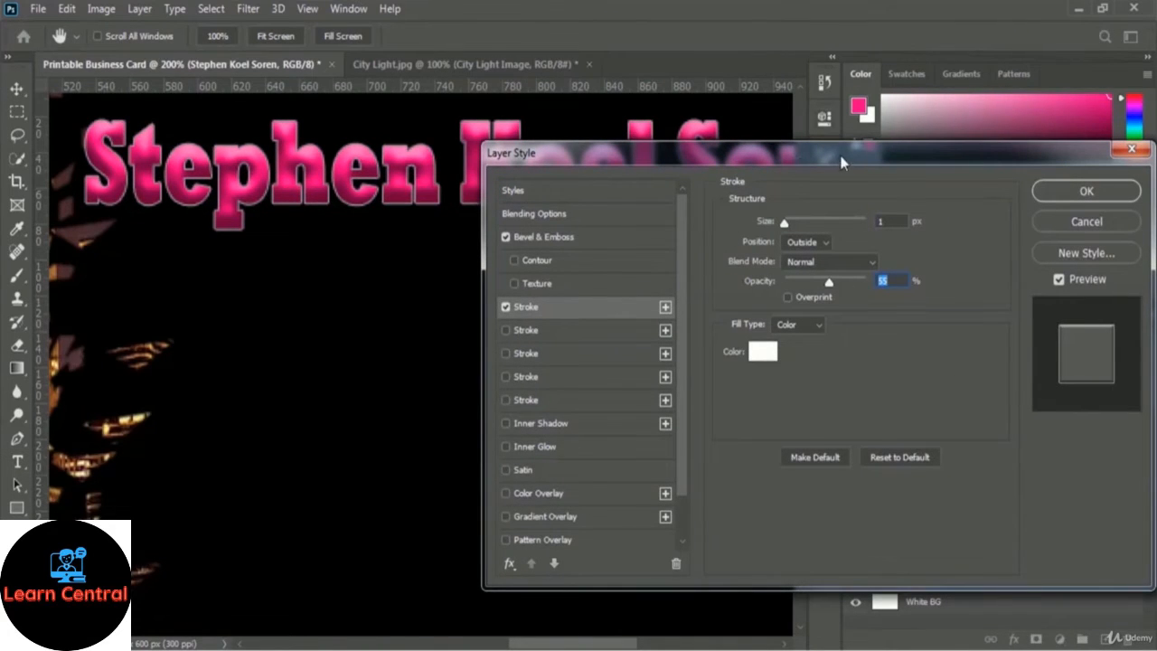
{"action": "left_click_drag", "start_coordinate": [841, 161], "coordinate": [882, 108]}
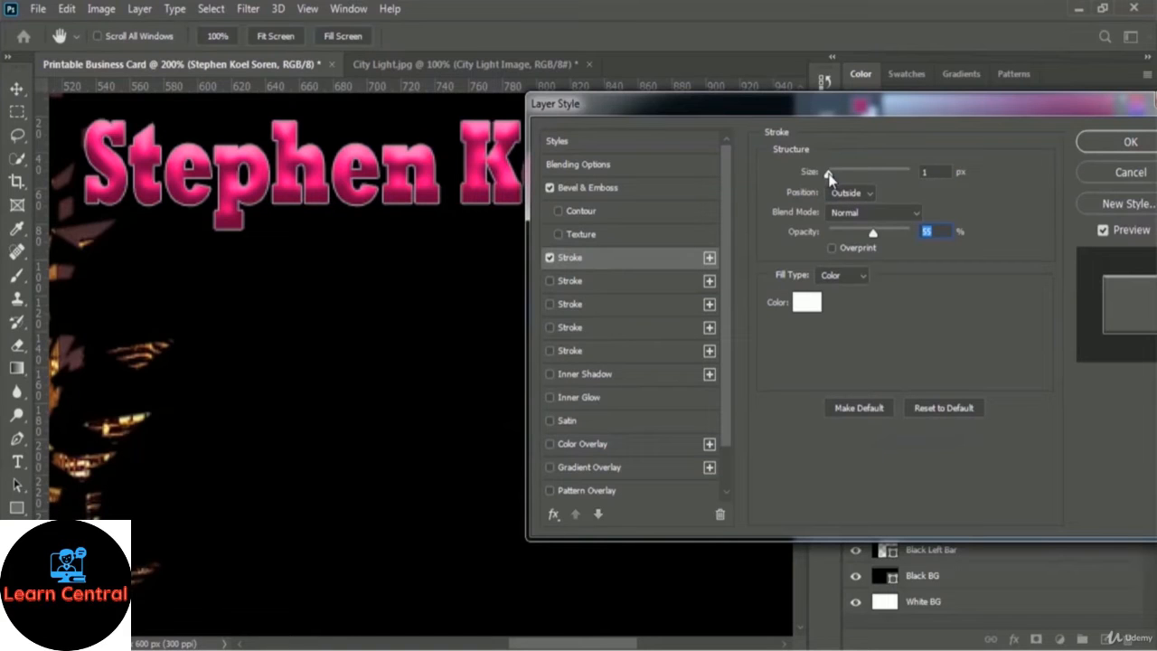
{"action": "left_click_drag", "start_coordinate": [828, 174], "coordinate": [833, 176]}
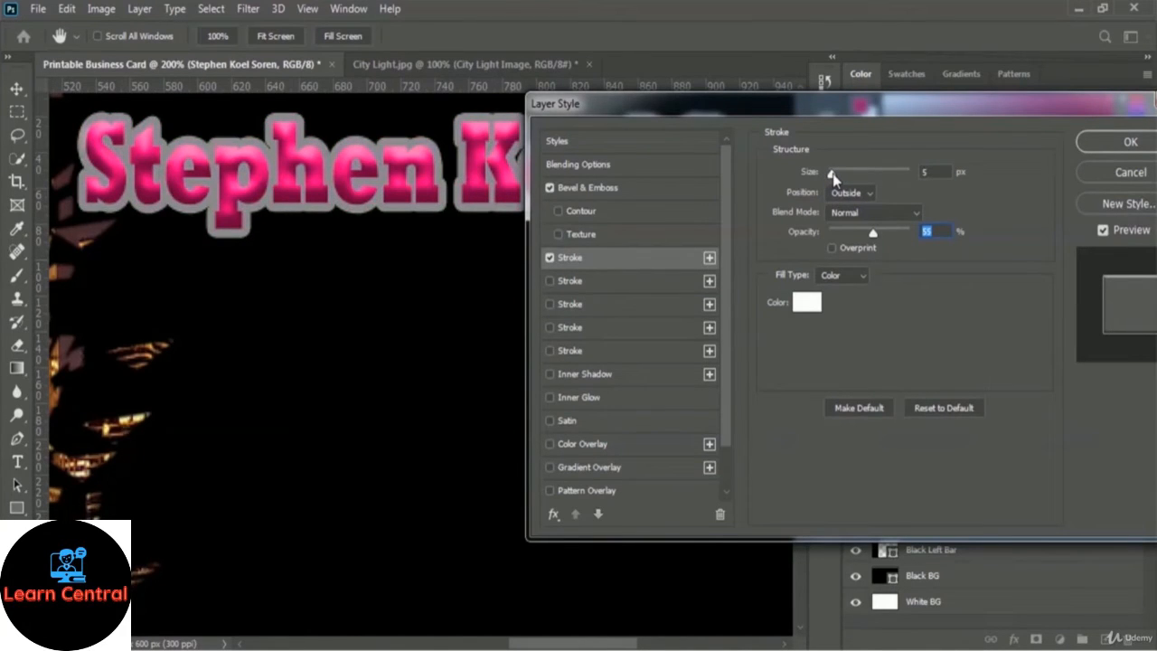
{"action": "left_click", "coordinate": [833, 176]}
{"action": "left_click", "coordinate": [938, 171]}
{"action": "left_click_drag", "start_coordinate": [832, 174], "coordinate": [833, 179]}
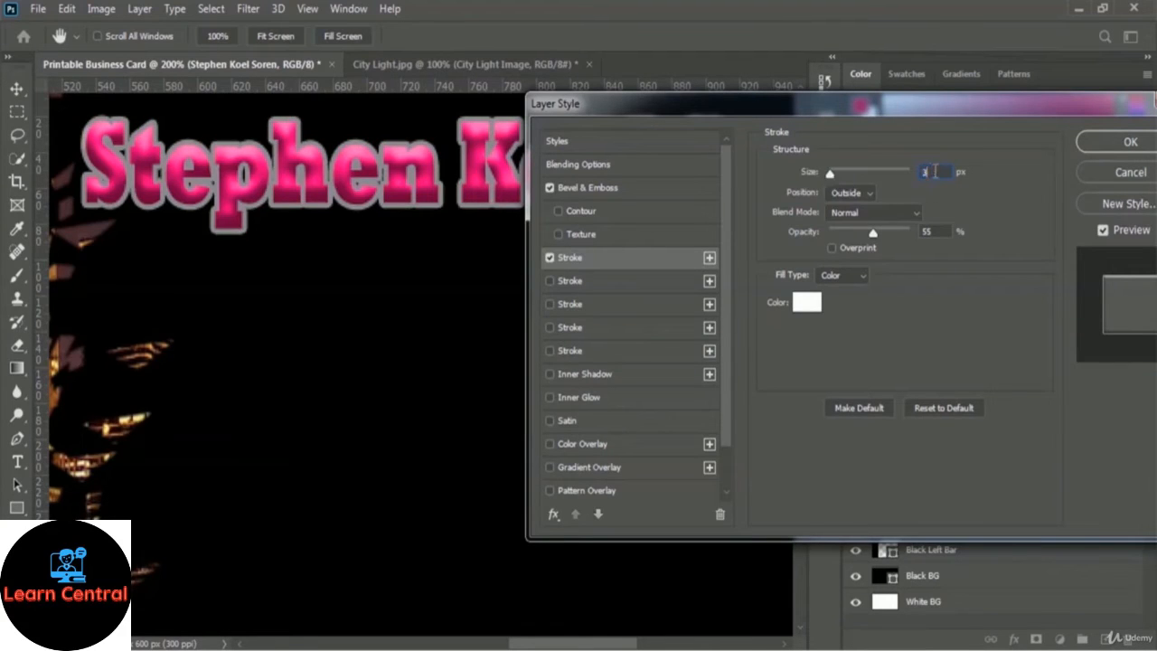
{"action": "type", "text": "2"}
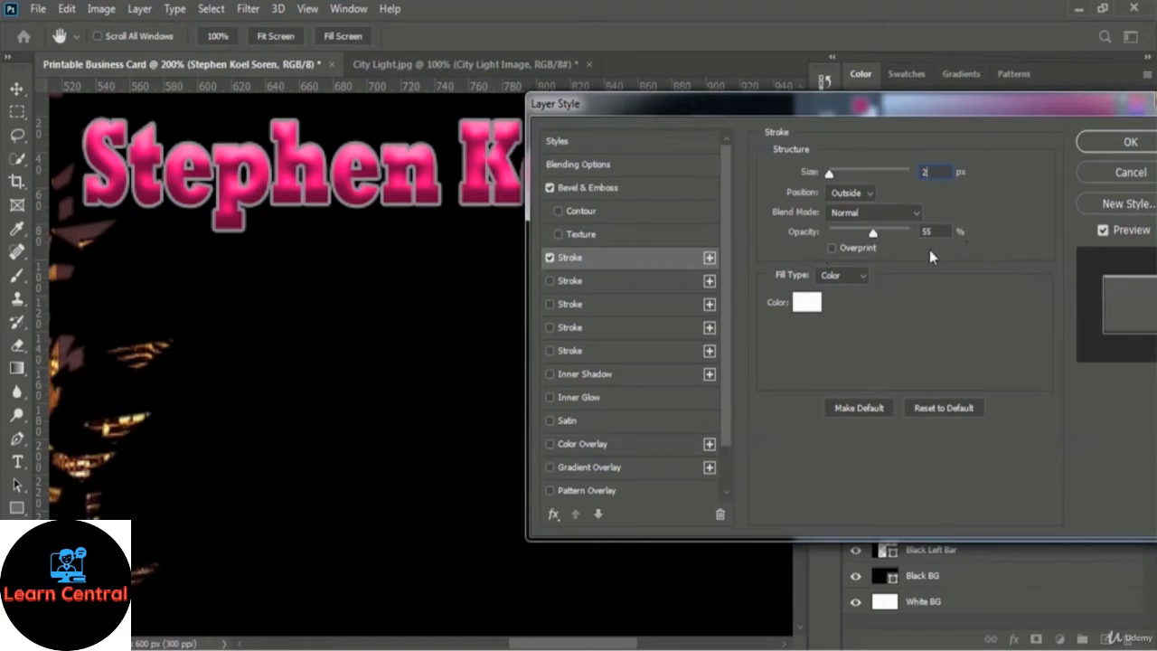
{"action": "left_click_drag", "start_coordinate": [872, 234], "coordinate": [917, 230]}
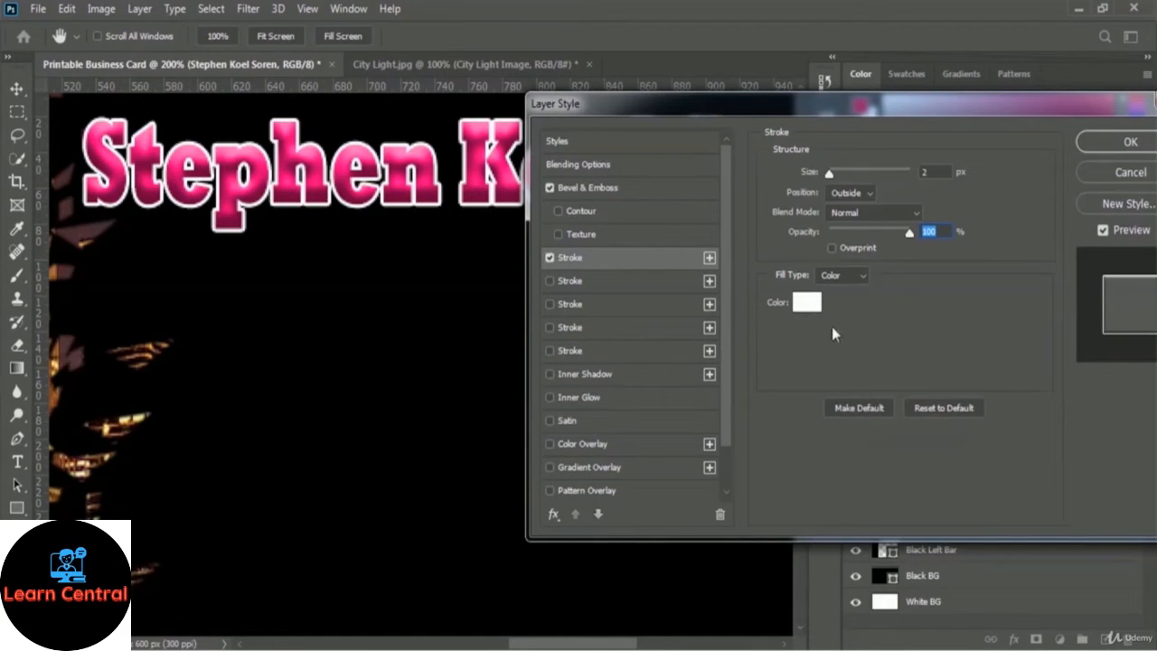
{"action": "left_click", "coordinate": [1103, 141]}
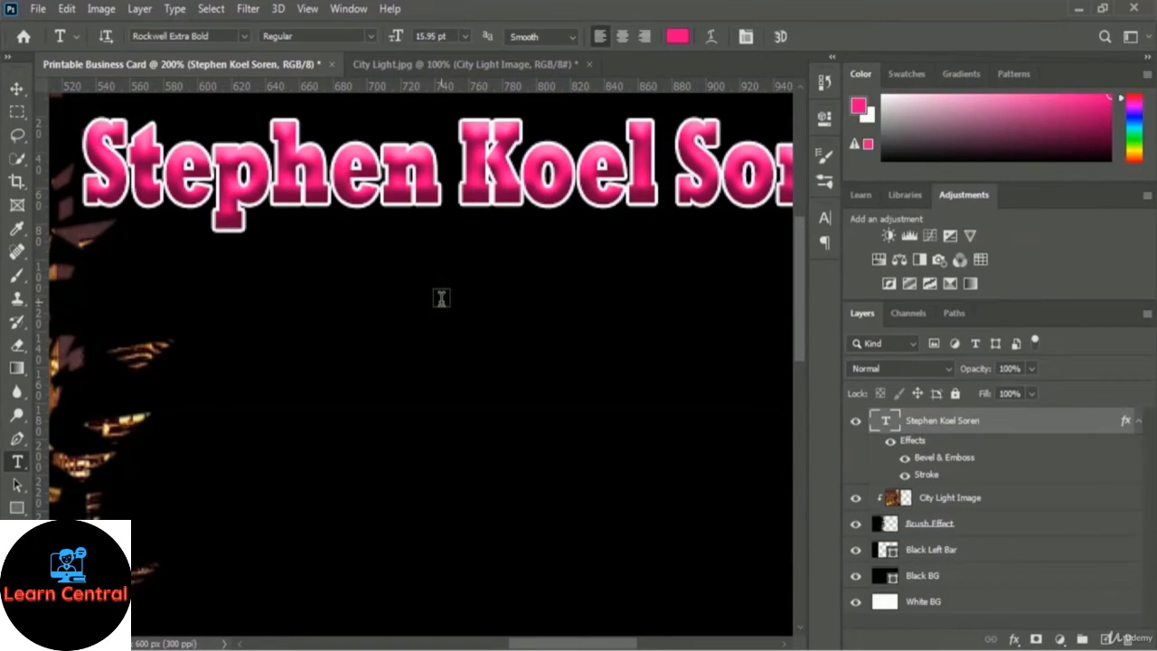
Compare the name with the Stroke hidden and shown, then zoom out to 66.7% to see the card.
{"action": "left_click", "coordinate": [904, 477]}
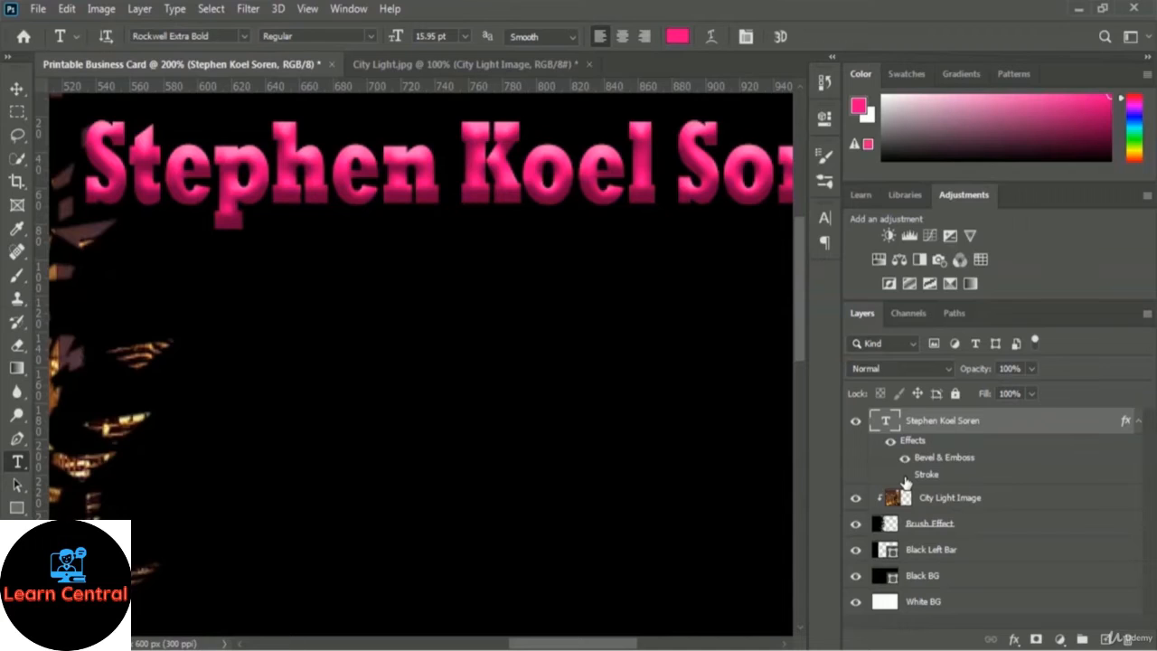
{"action": "left_click", "coordinate": [904, 477]}
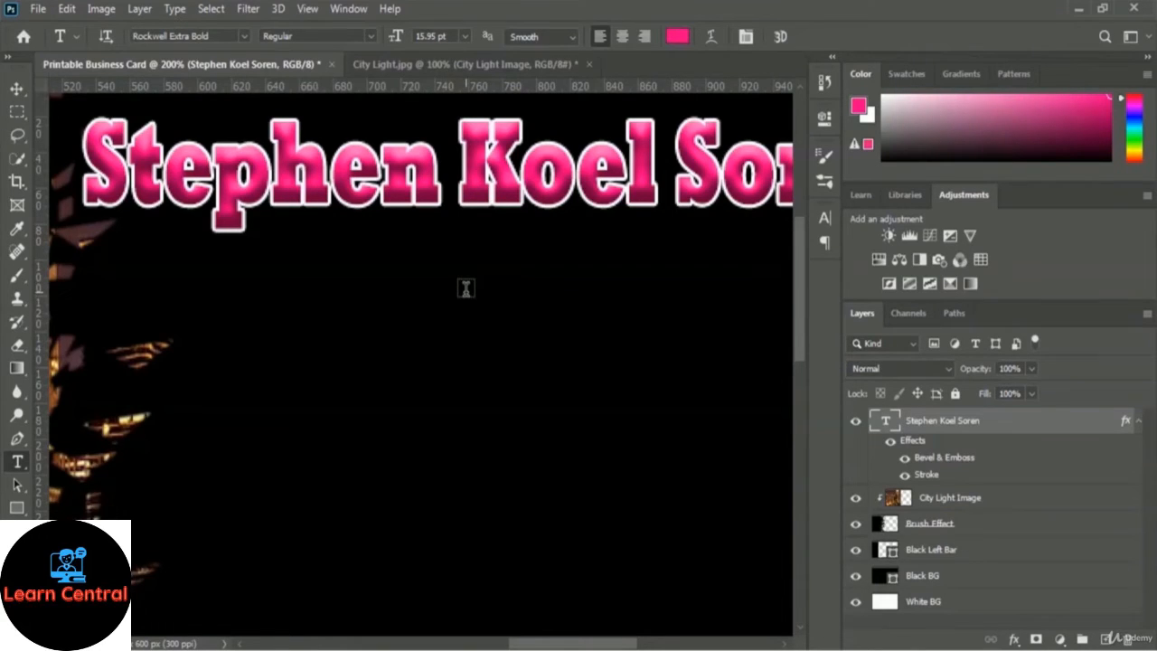
{"action": "key", "text": "ctrl+plus"}
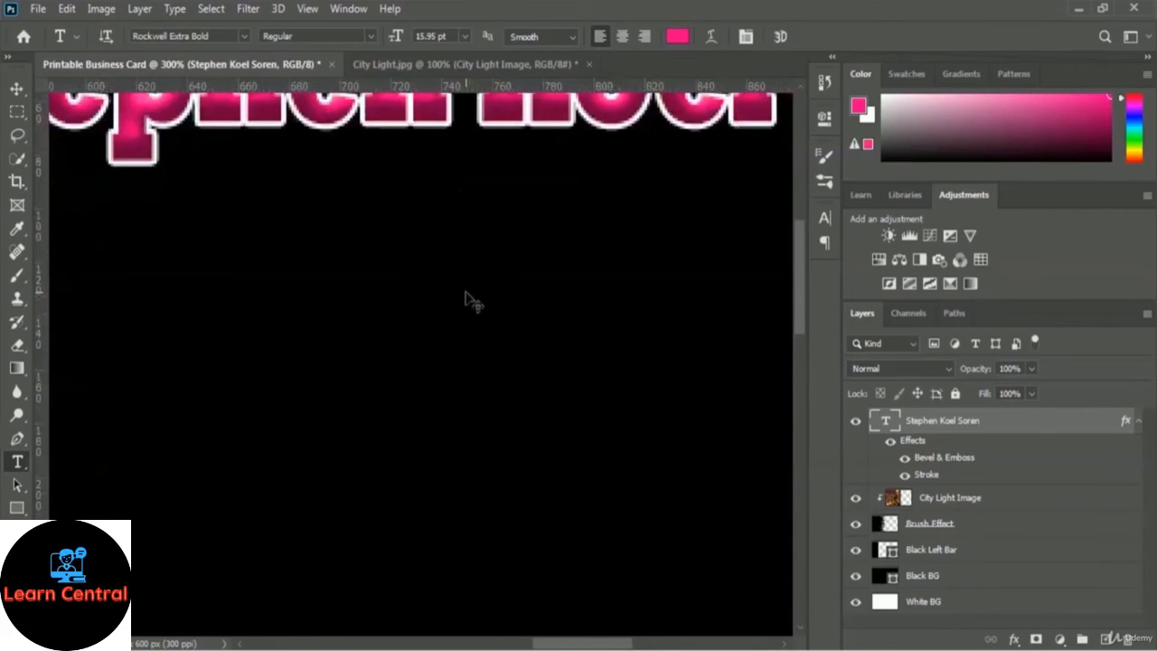
{"action": "key", "text": "ctrl+1"}
{"action": "key", "text": "ctrl+minus"}
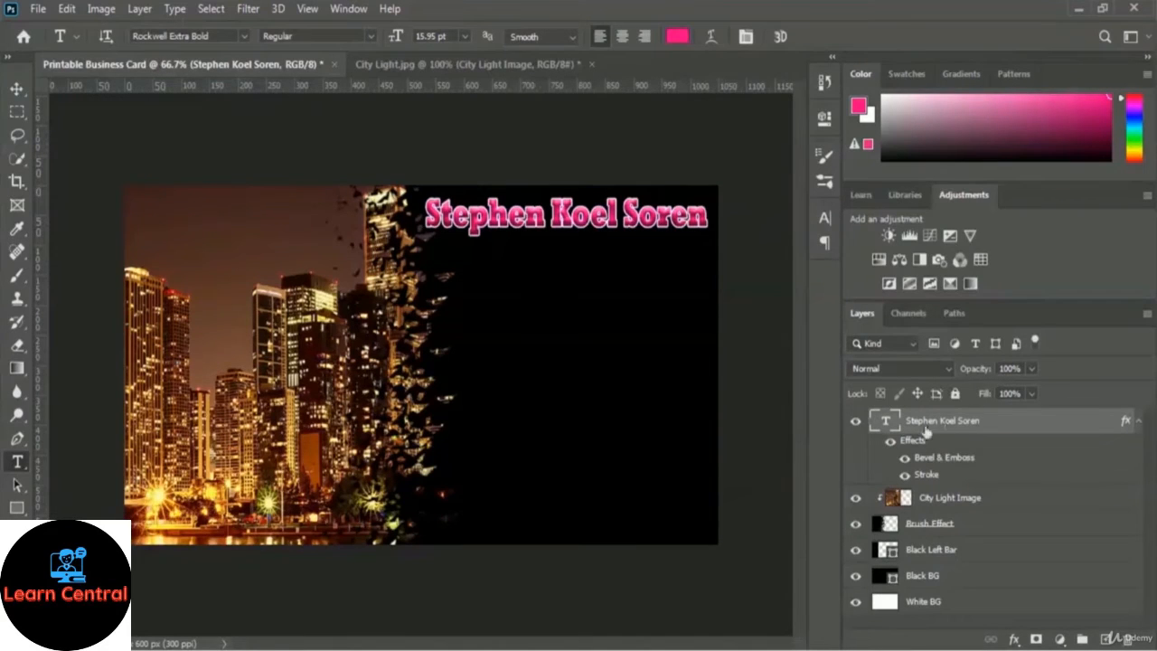
Convert the name layer to a smart object and inspect its .psb contents.
{"action": "right_click", "coordinate": [990, 425]}
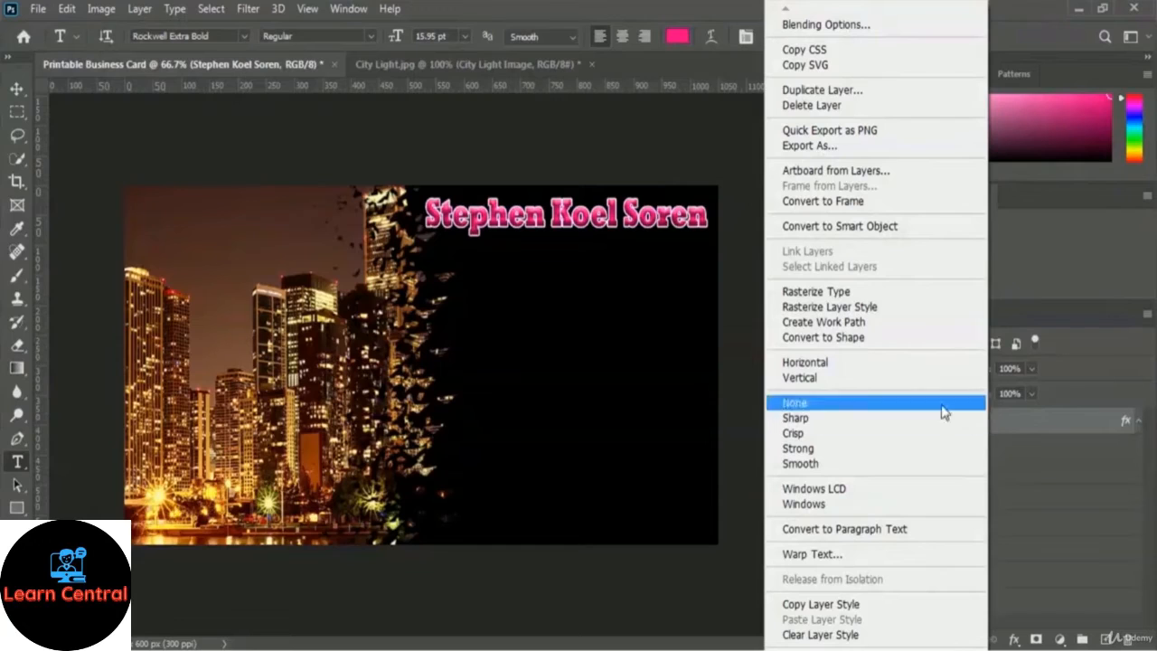
{"action": "left_click", "coordinate": [921, 233]}
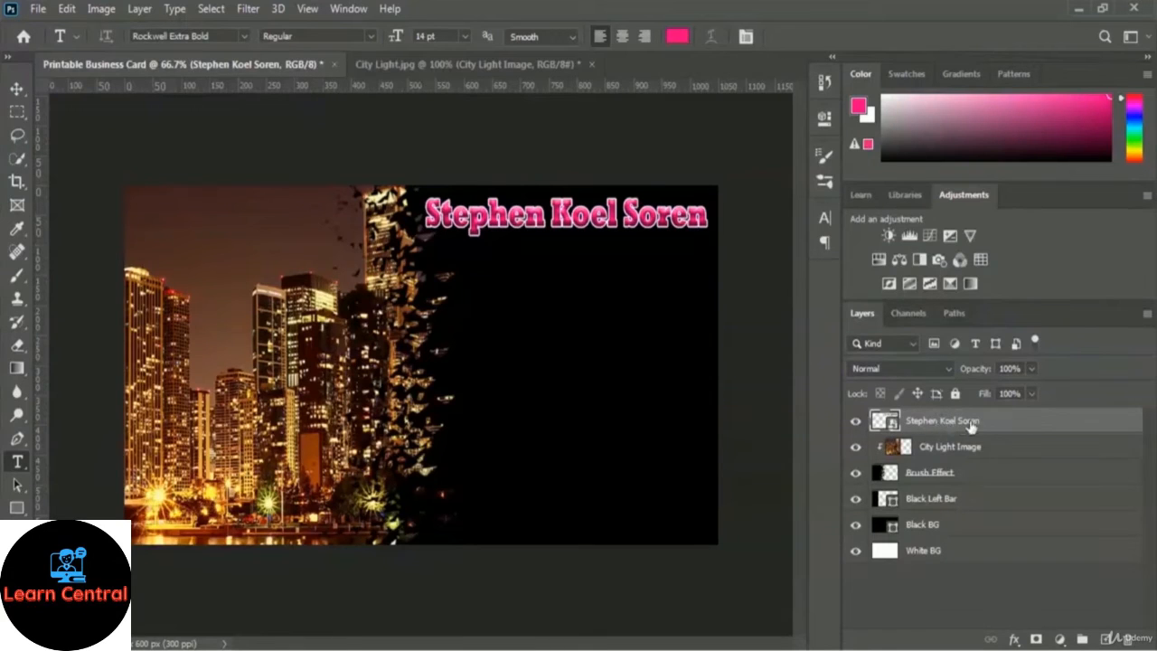
{"action": "double_click", "coordinate": [894, 423]}
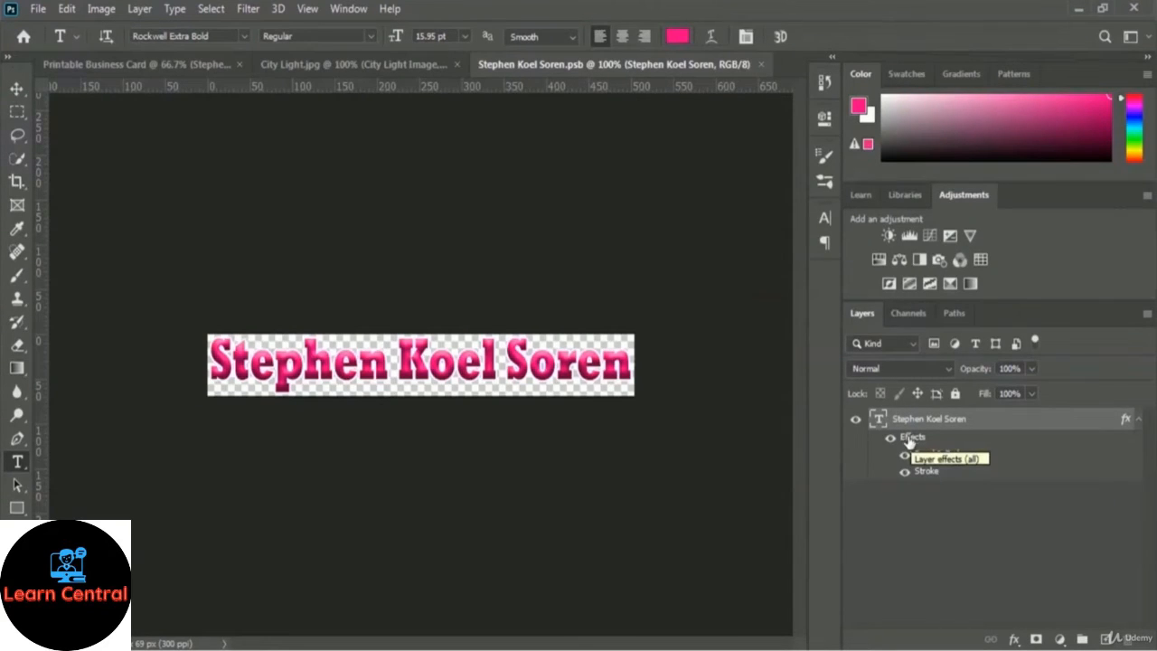
{"action": "left_click", "coordinate": [761, 64]}
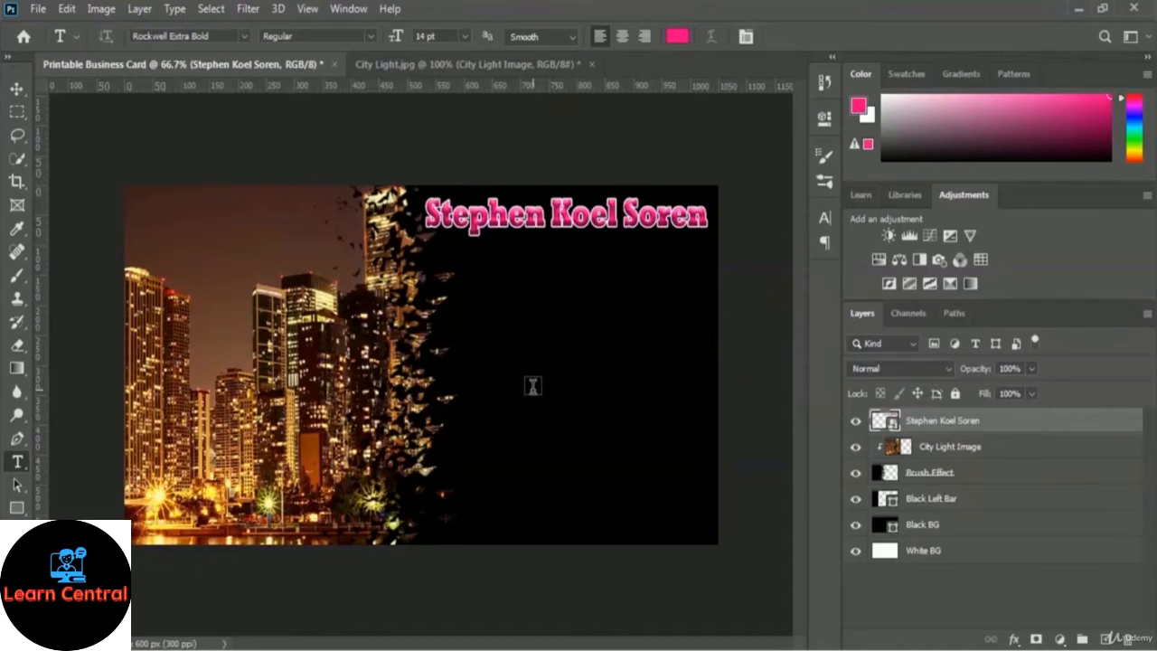
Set the type font to Nyala at 10 pt.
{"action": "left_click", "coordinate": [244, 37]}
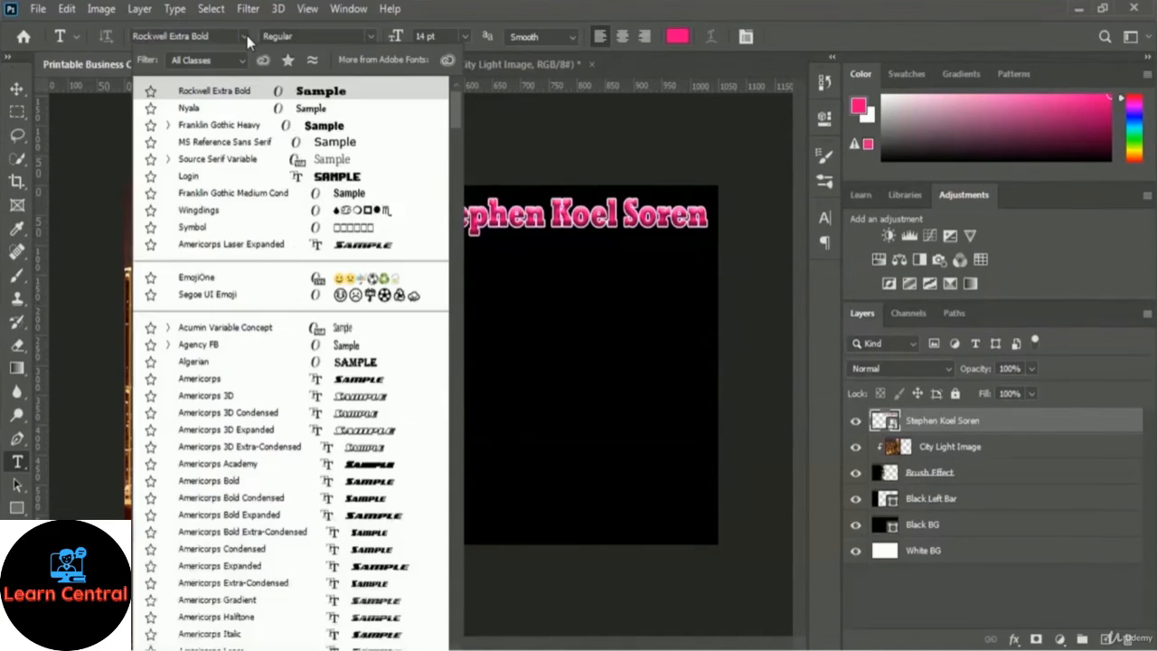
{"action": "left_click", "coordinate": [194, 109]}
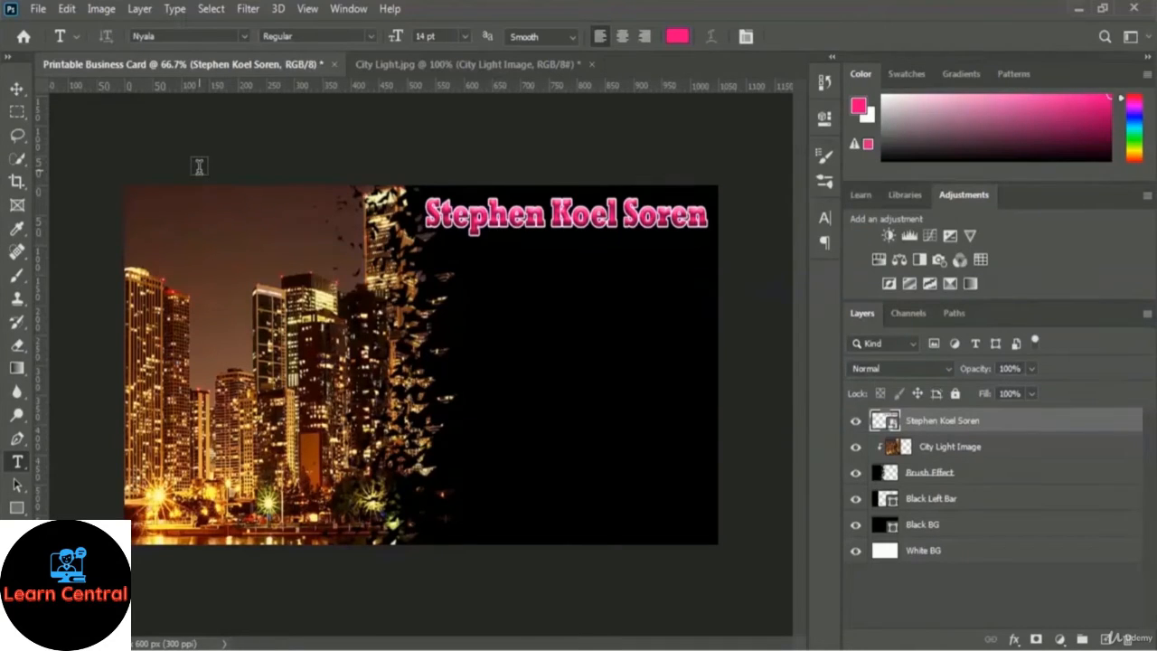
{"action": "left_click", "coordinate": [464, 36]}
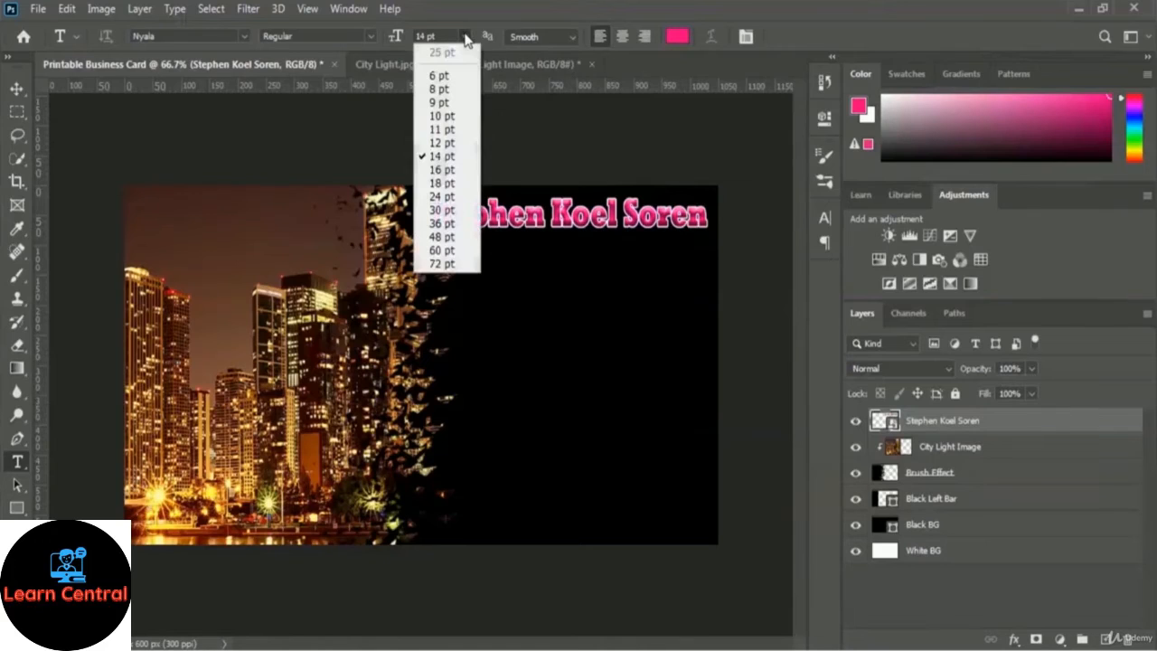
{"action": "left_click", "coordinate": [442, 119]}
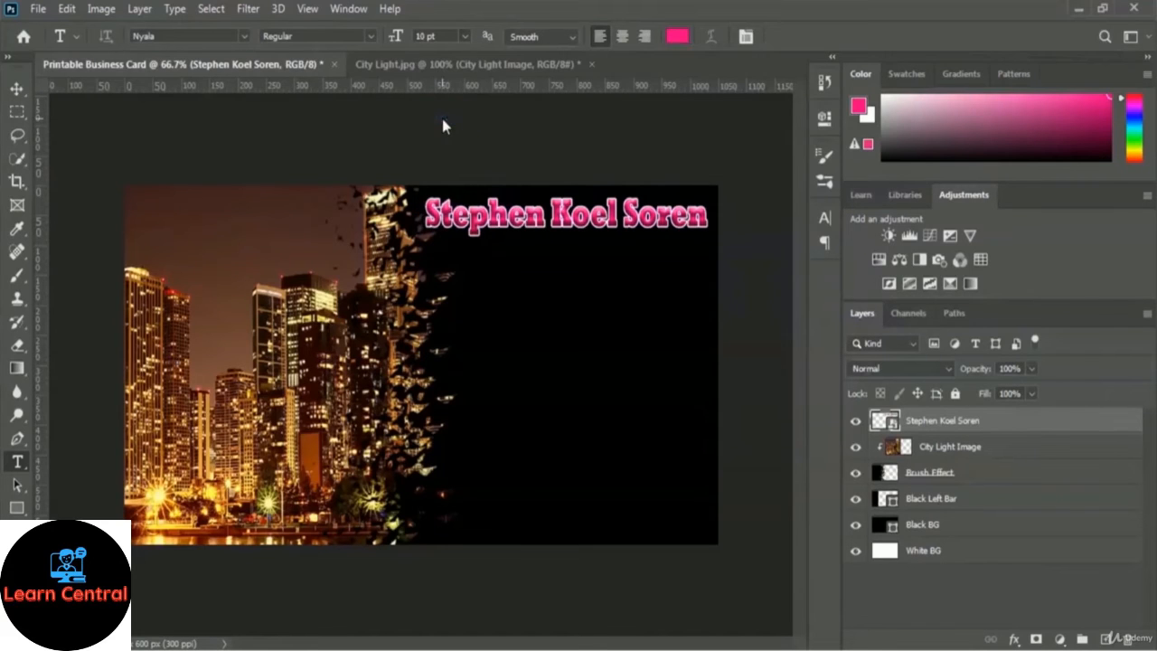
Make the text colour white (#ffffff) and start a new text layer below the pink name.
{"action": "left_click", "coordinate": [677, 36]}
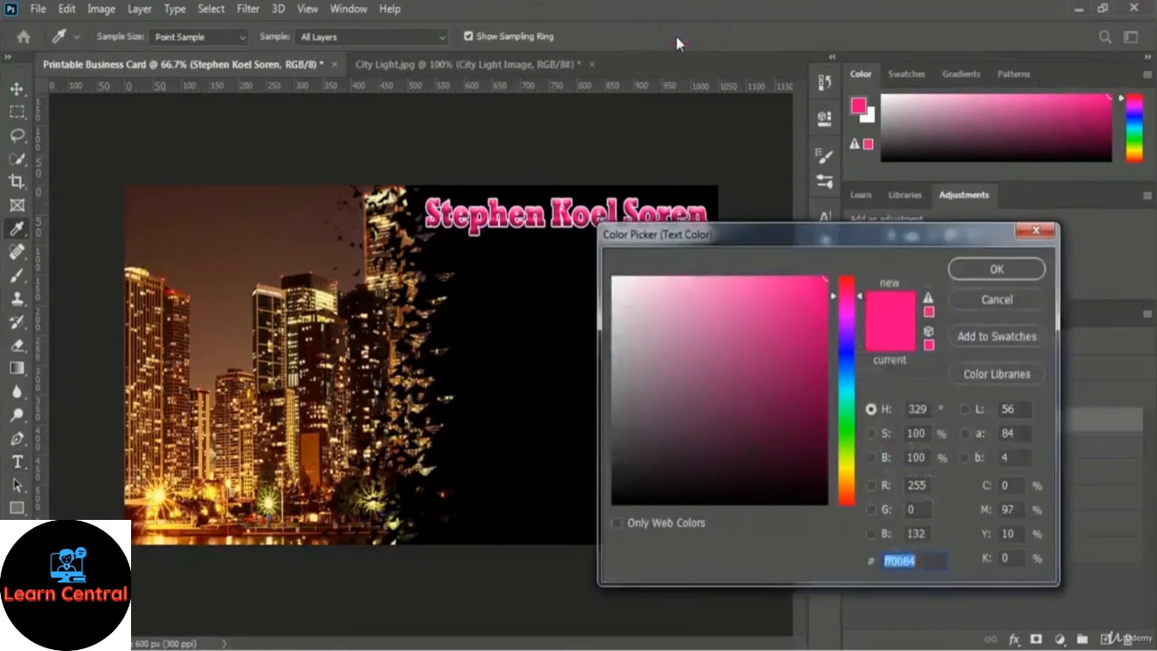
{"action": "left_click", "coordinate": [615, 283]}
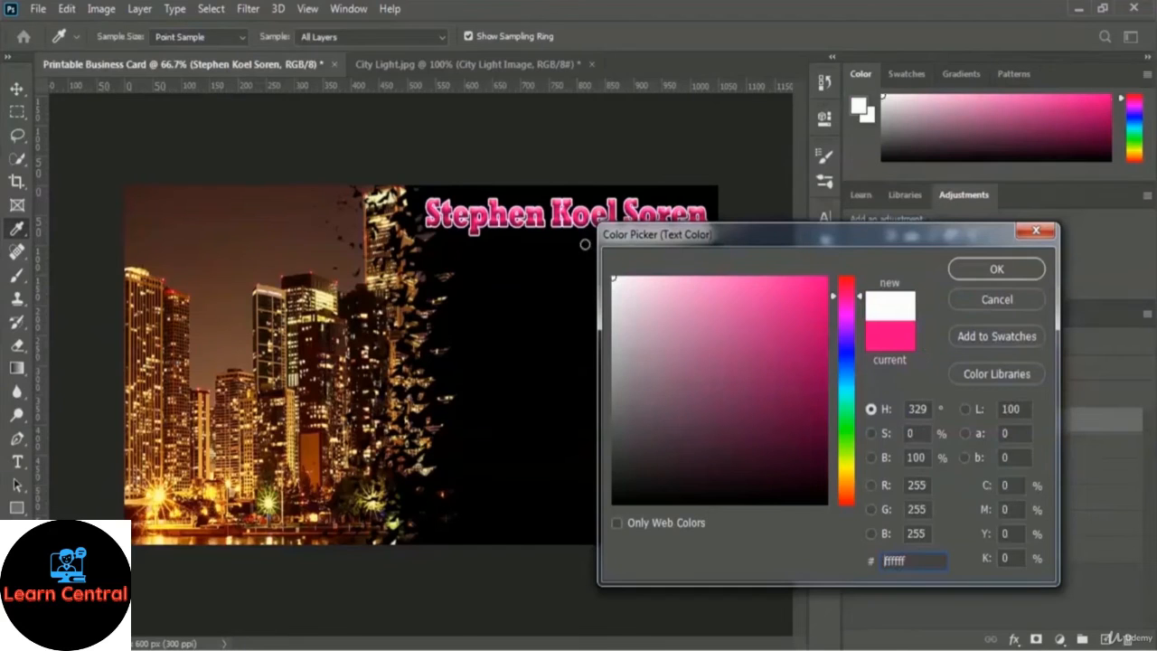
{"action": "left_click", "coordinate": [1022, 272]}
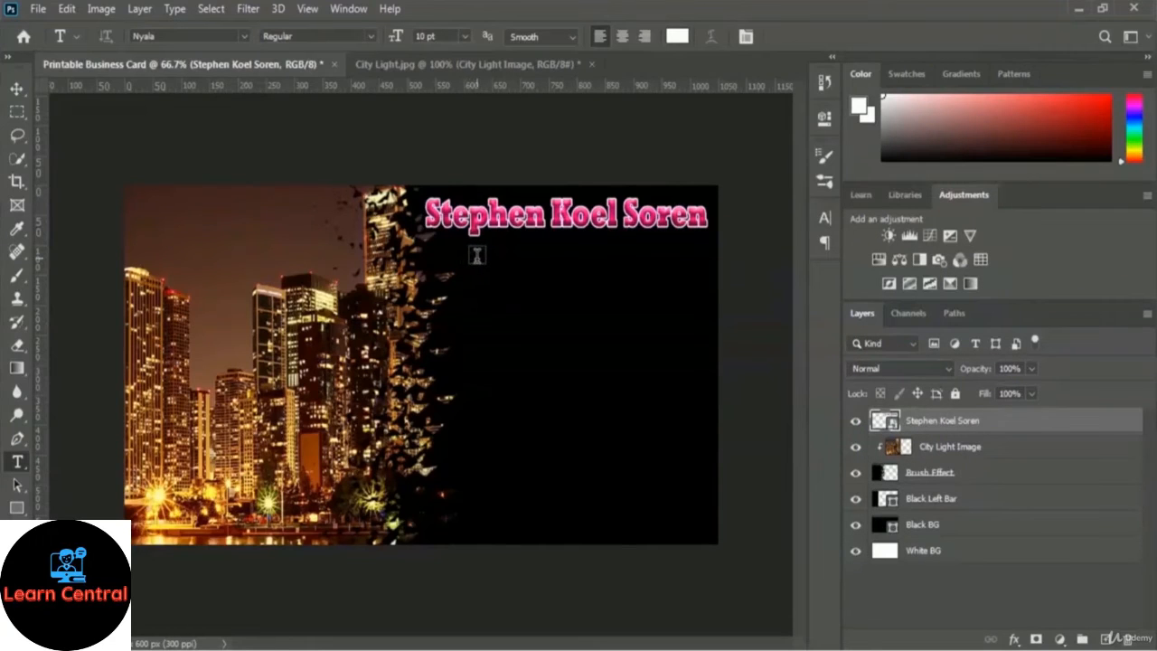
{"action": "left_click", "coordinate": [466, 257]}
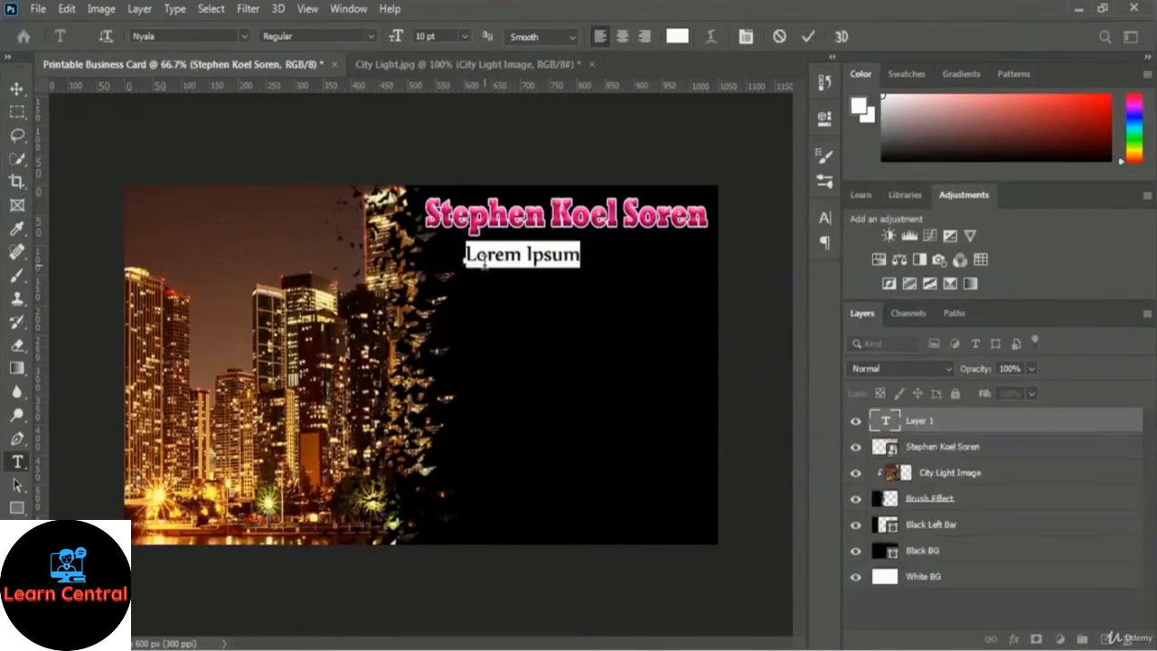
Replace the placeholder with 'CEO of SkillFour' and commit the text.
{"action": "left_click", "coordinate": [487, 255]}
{"action": "key", "text": "ctrl+a"}
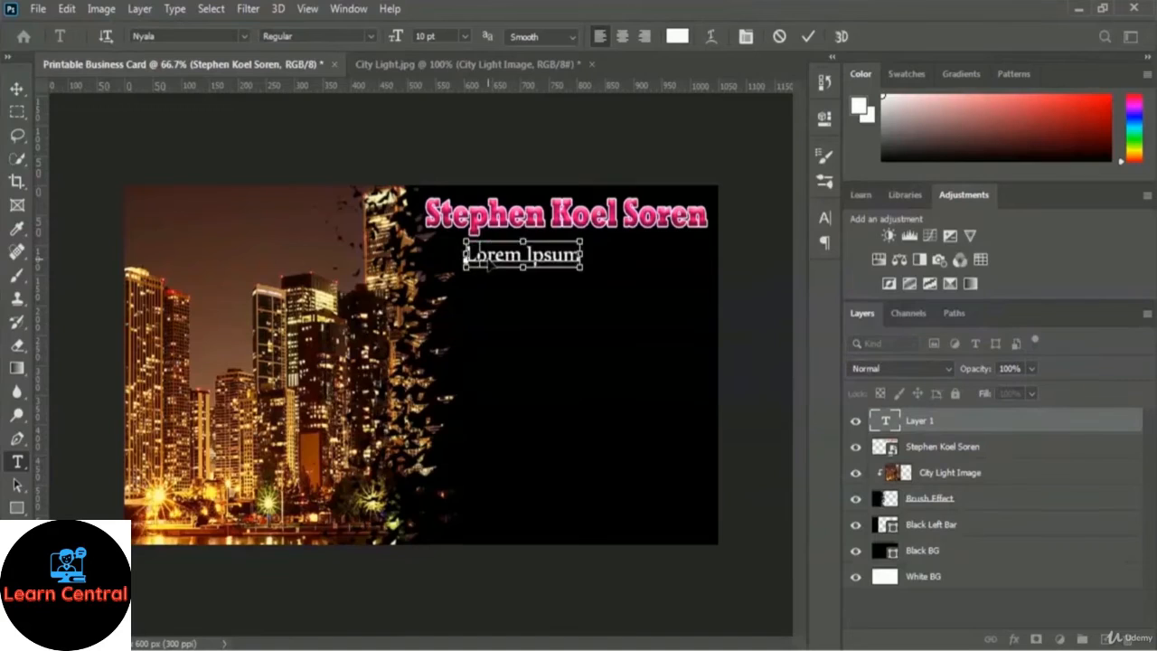
{"action": "type", "text": "CEO of    "}
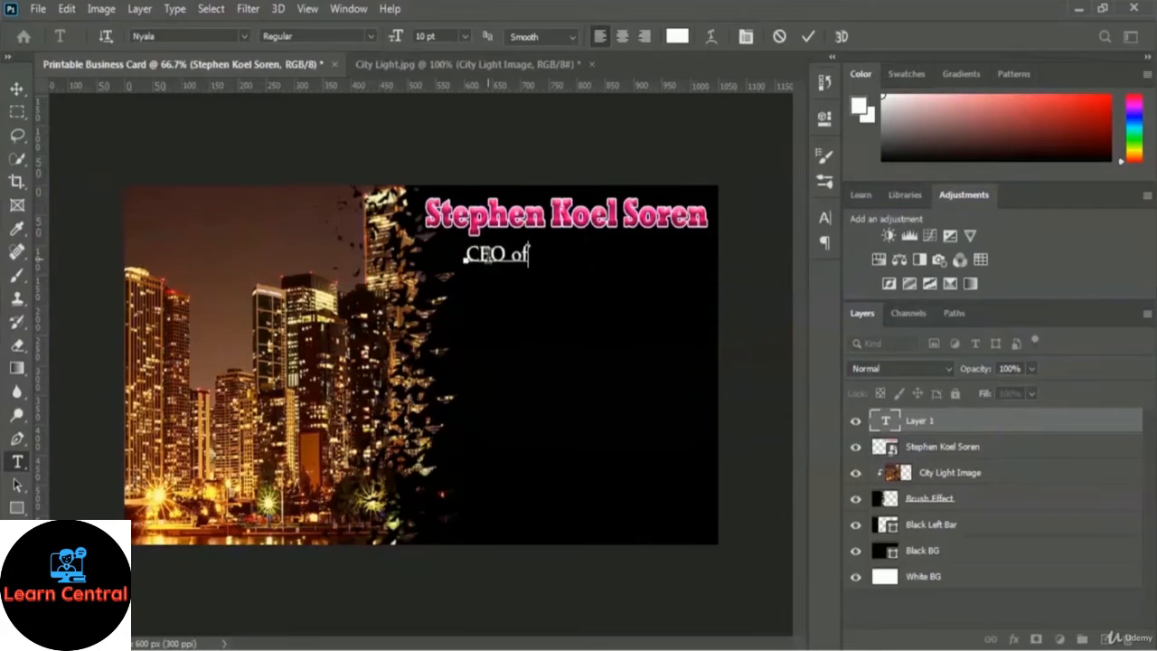
{"action": "type", "text": "SkillFour"}
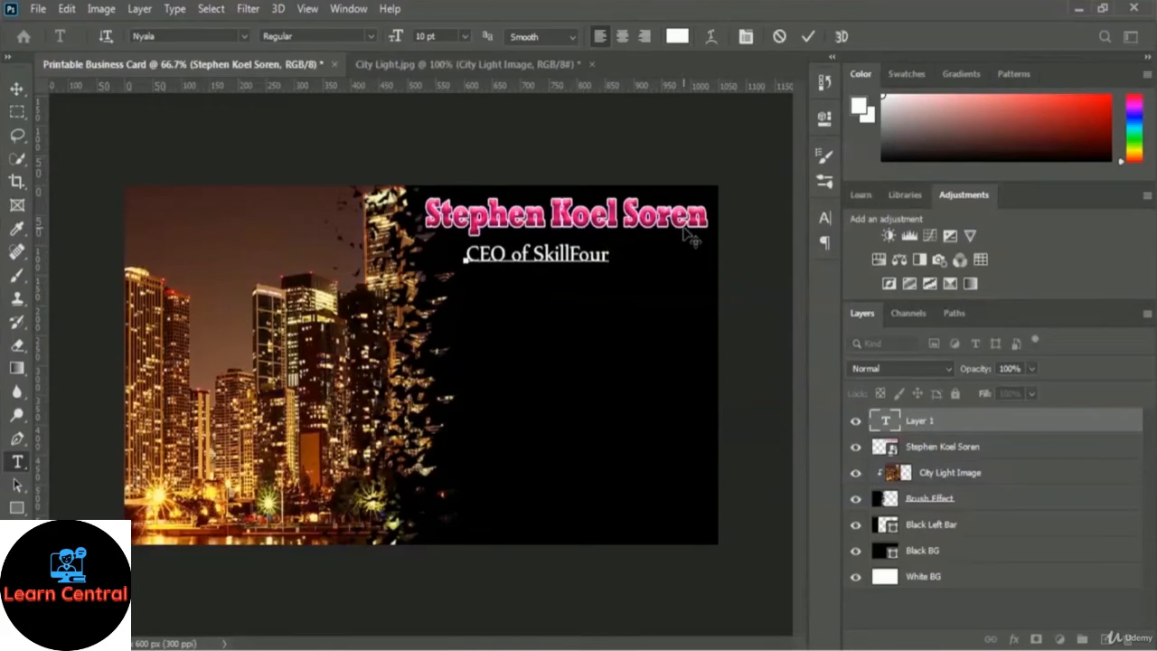
{"action": "left_click", "coordinate": [809, 37]}
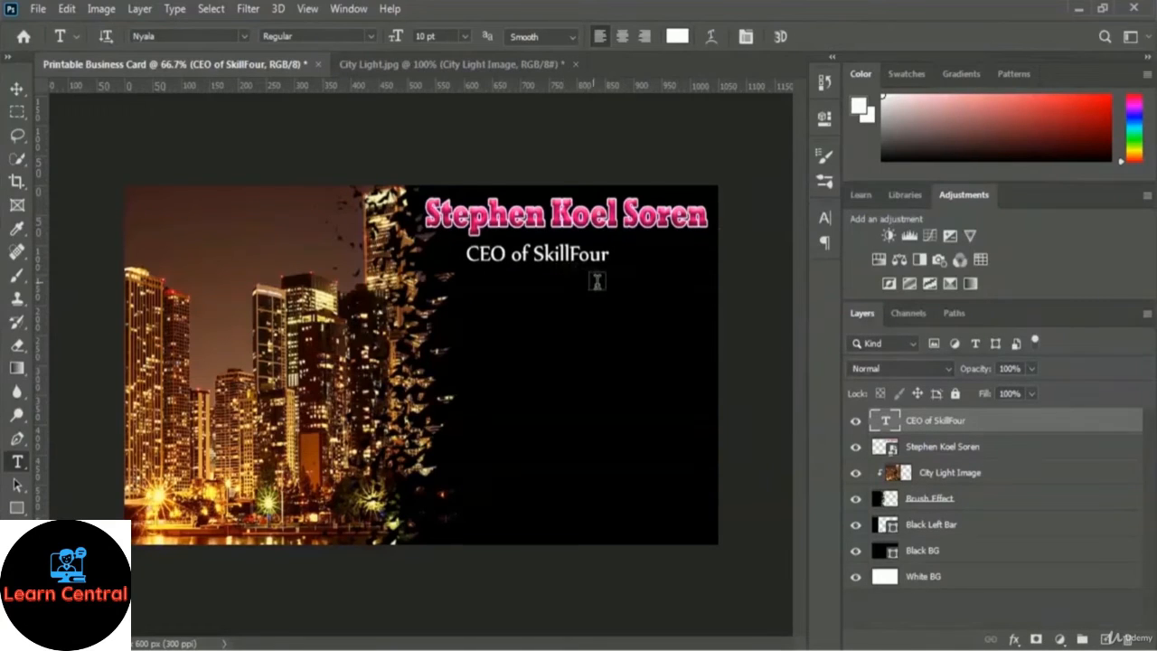
Move the subtitle right so it sits directly under 'Soren'.
{"action": "key", "text": "ctrl+t"}
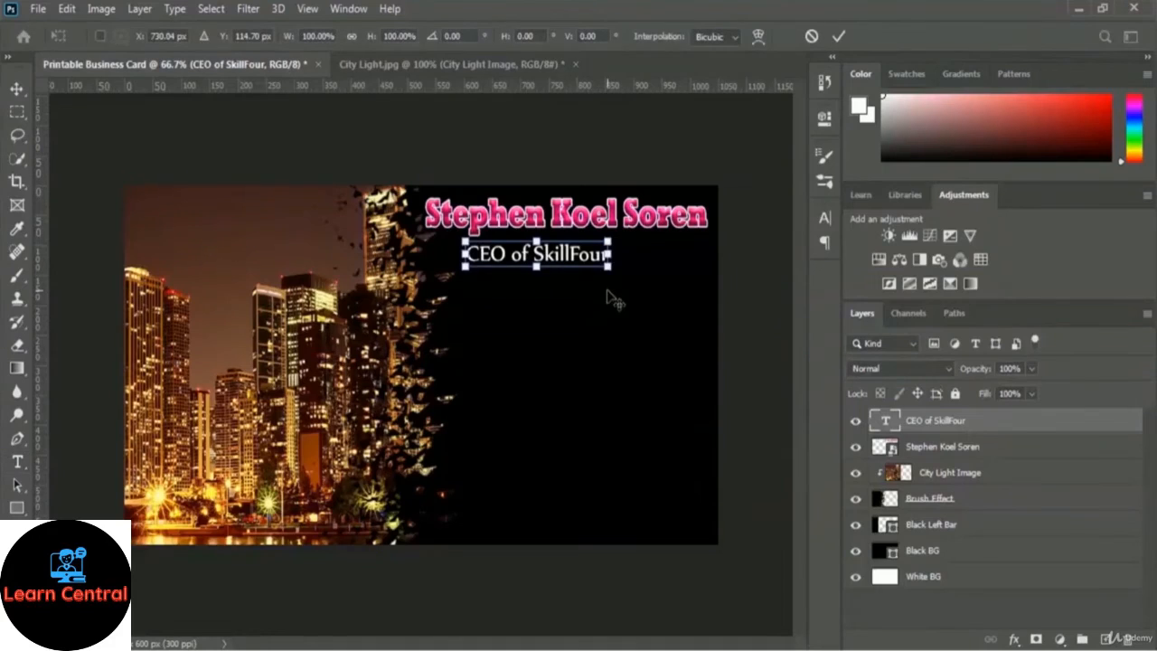
{"action": "left_click_drag", "start_coordinate": [555, 258], "coordinate": [657, 257]}
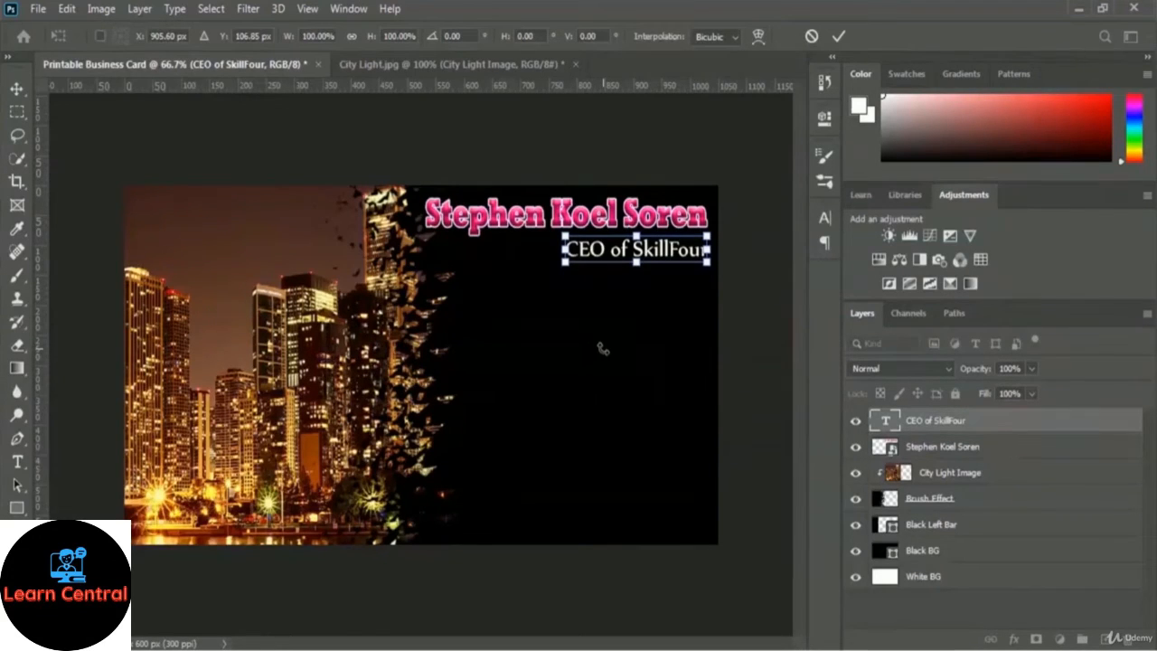
{"action": "key", "text": "Return"}
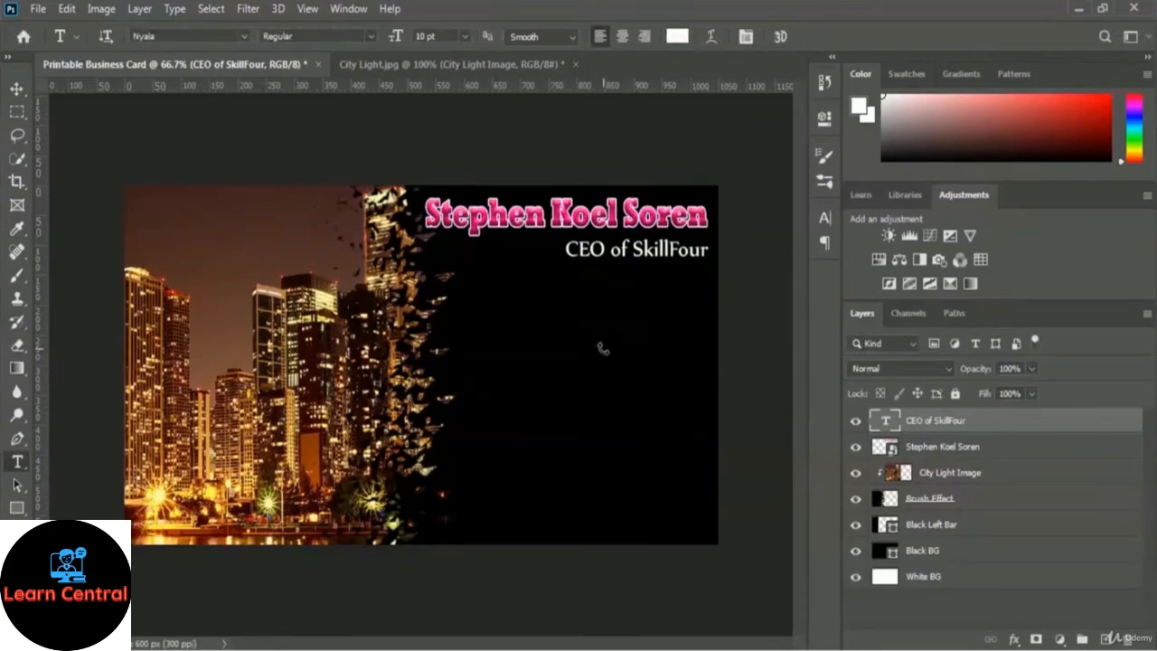
Open SkillFour Logo.png from the 03 Business Card Design folder.
{"action": "left_click", "coordinate": [40, 7]}
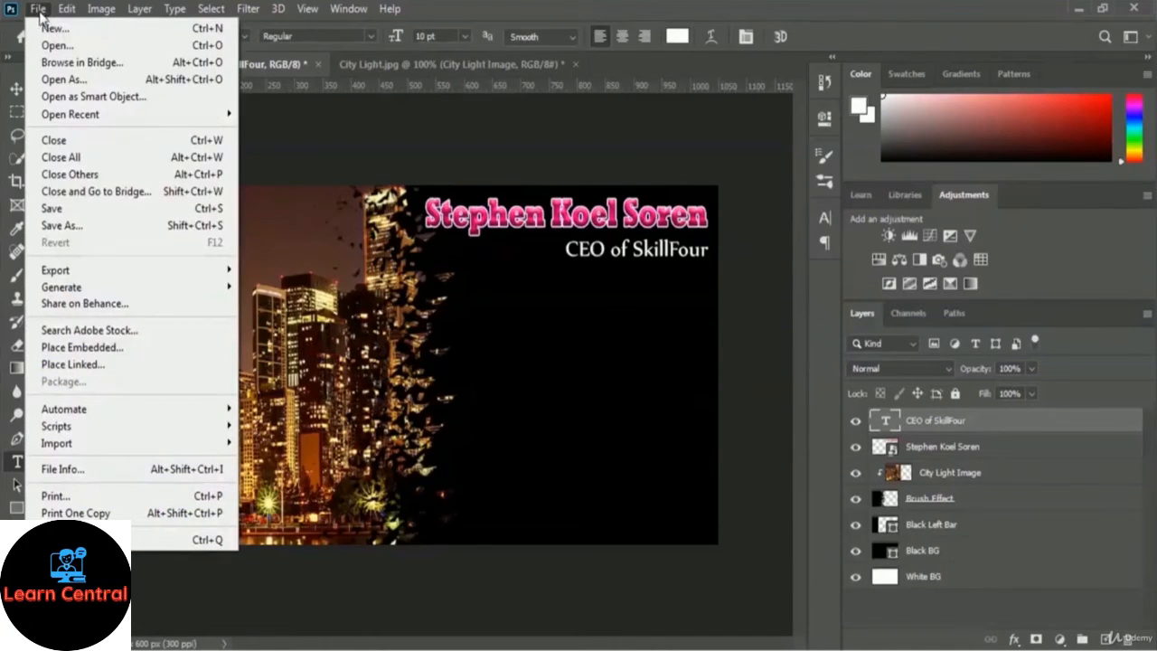
{"action": "left_click", "coordinate": [54, 45]}
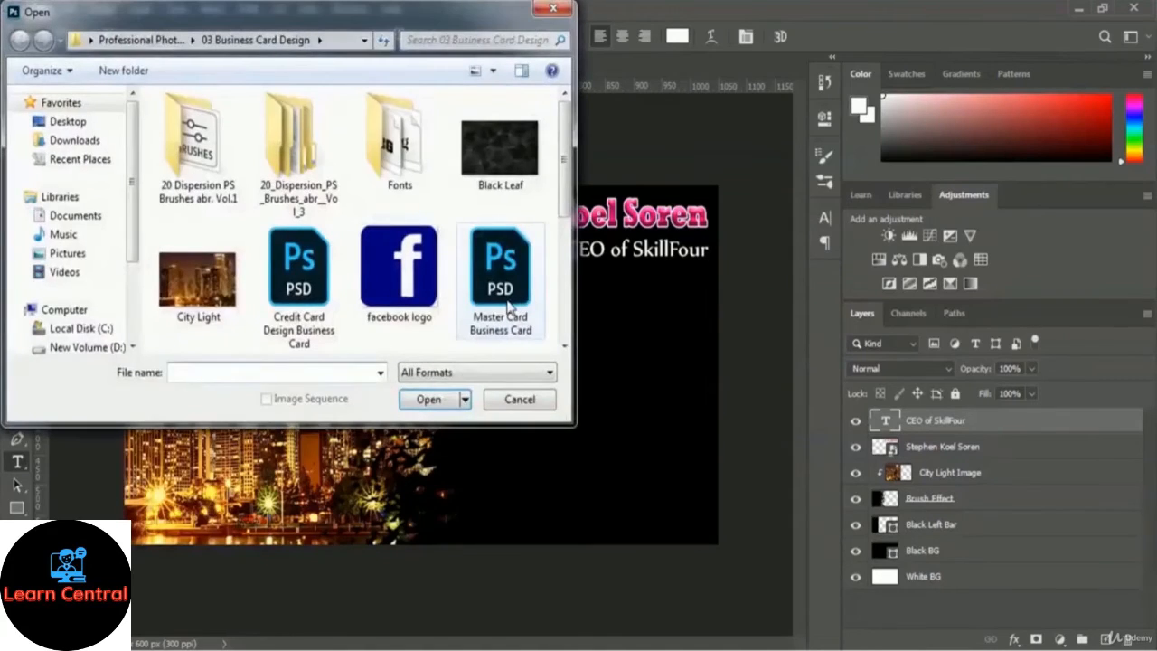
{"action": "left_click", "coordinate": [493, 294]}
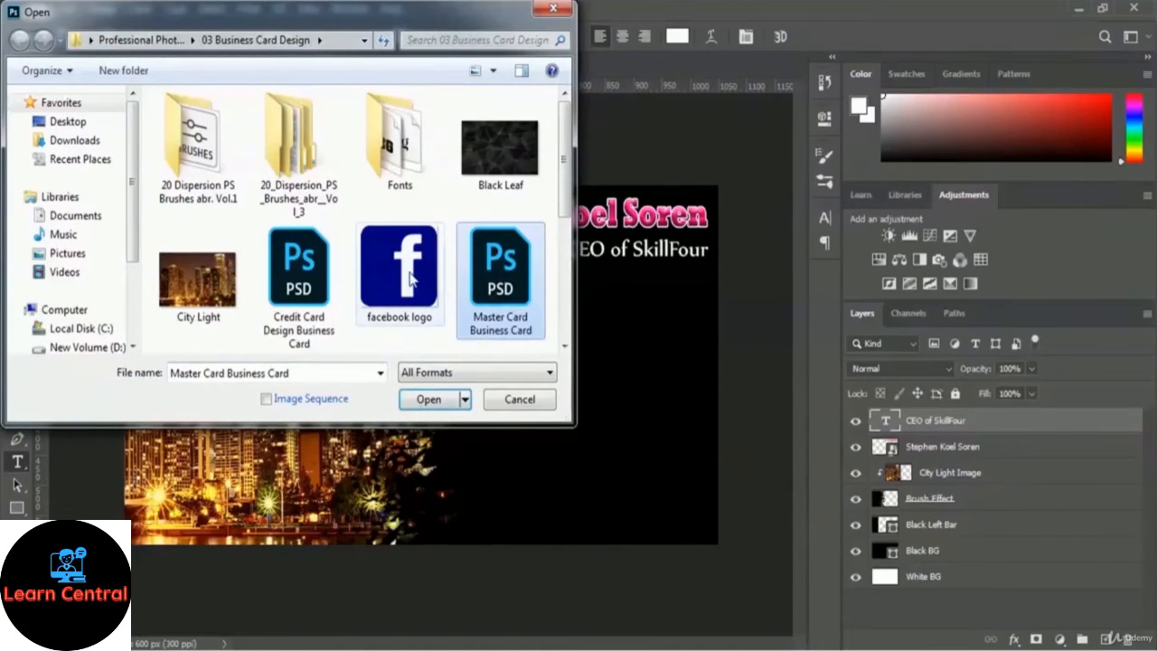
{"action": "key", "text": "Down"}
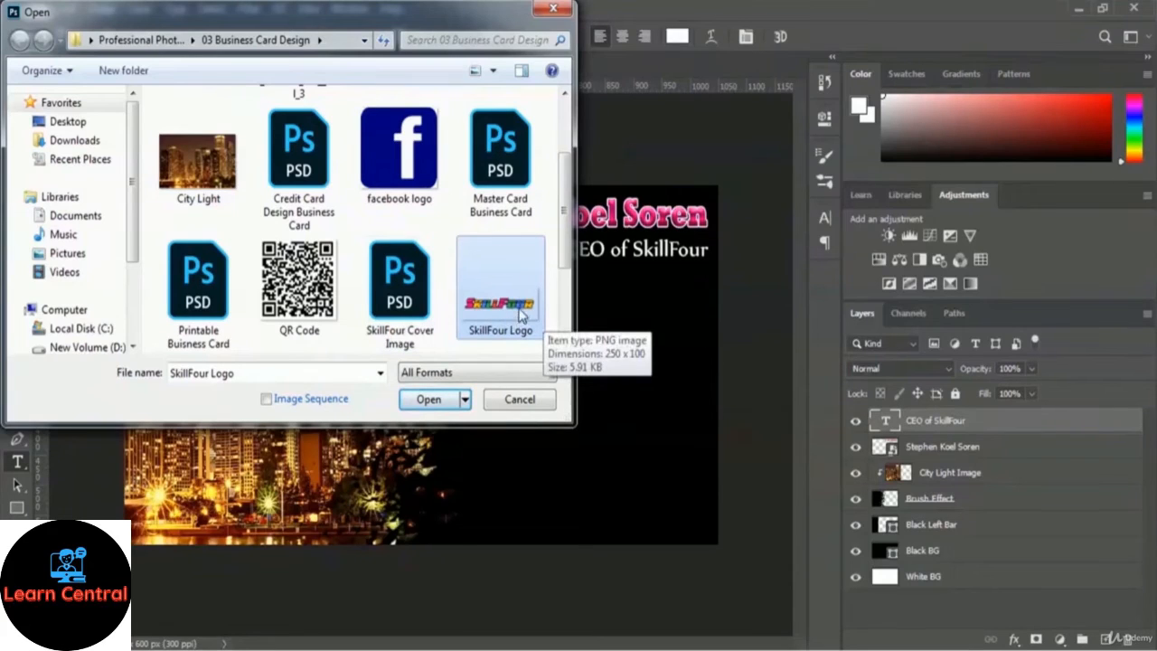
{"action": "left_click", "coordinate": [411, 402]}
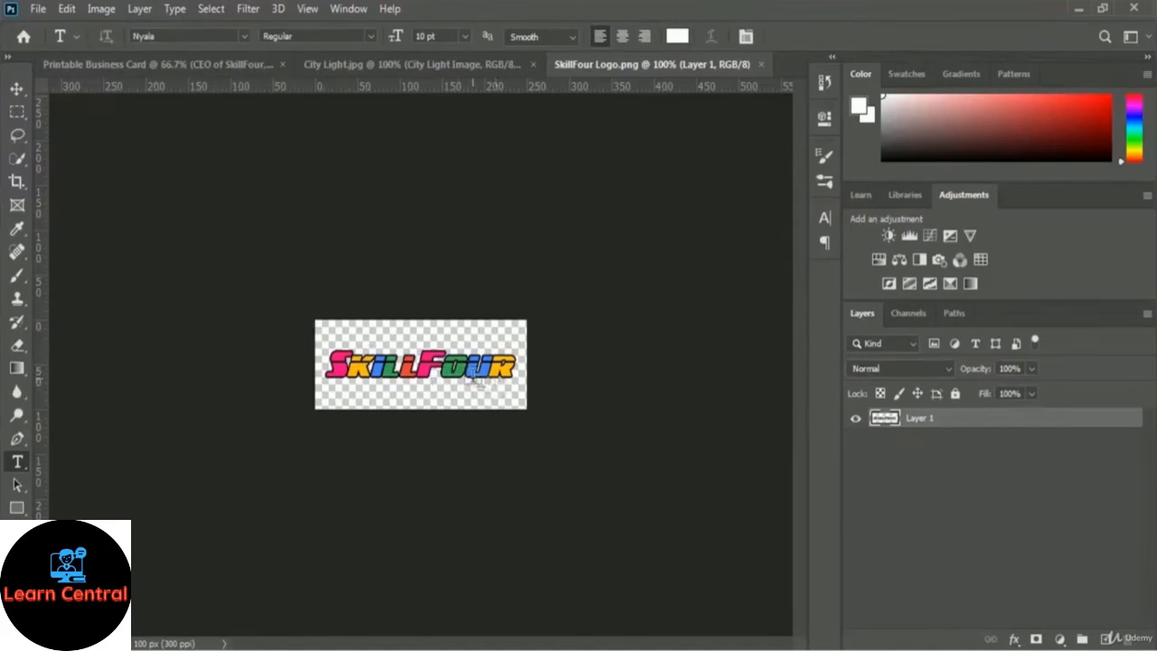
Rename Layer 1 to 'Logo' and drag it onto the business card document.
{"action": "double_click", "coordinate": [918, 420]}
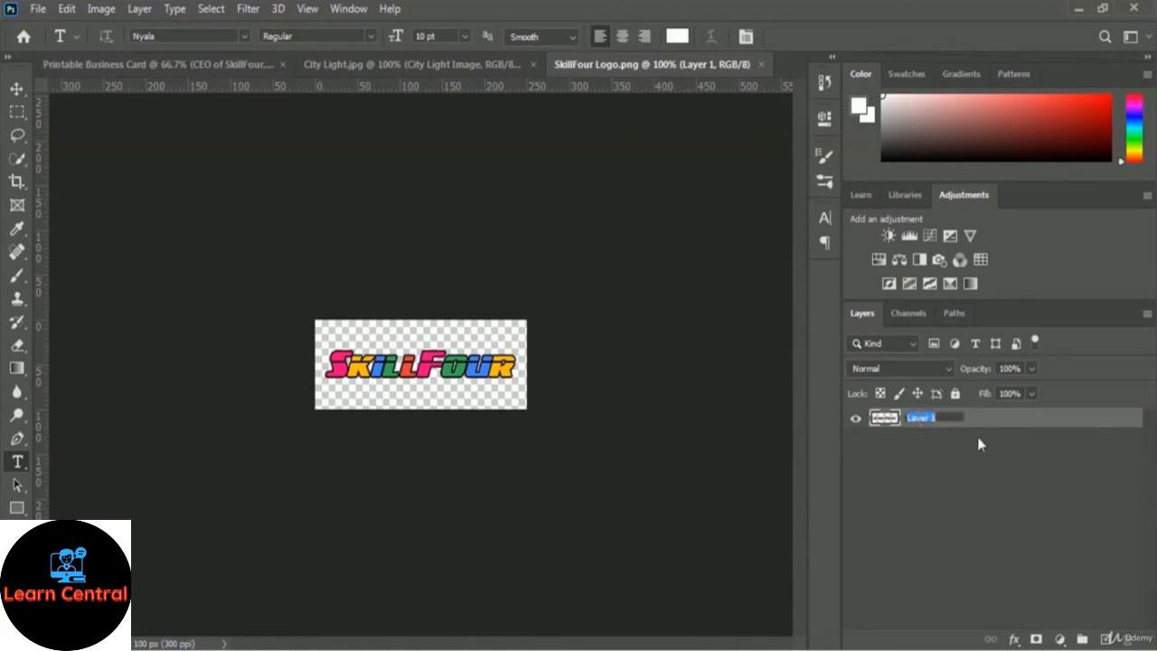
{"action": "type", "text": "Logo"}
{"action": "key", "text": "Return"}
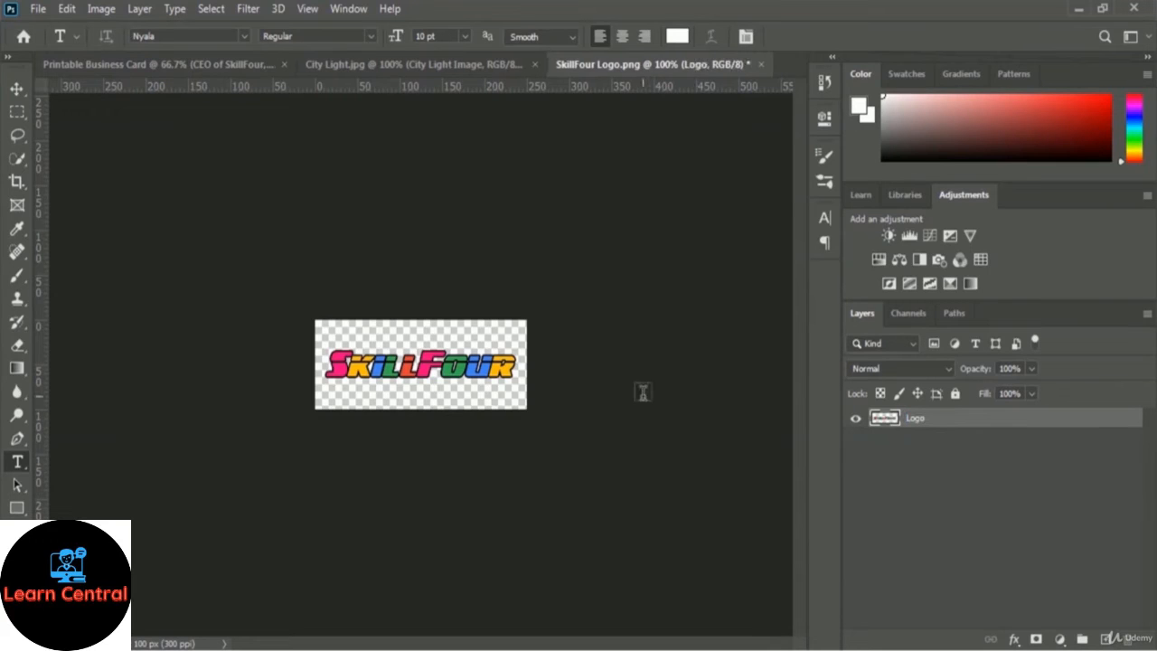
{"action": "left_click", "coordinate": [16, 91]}
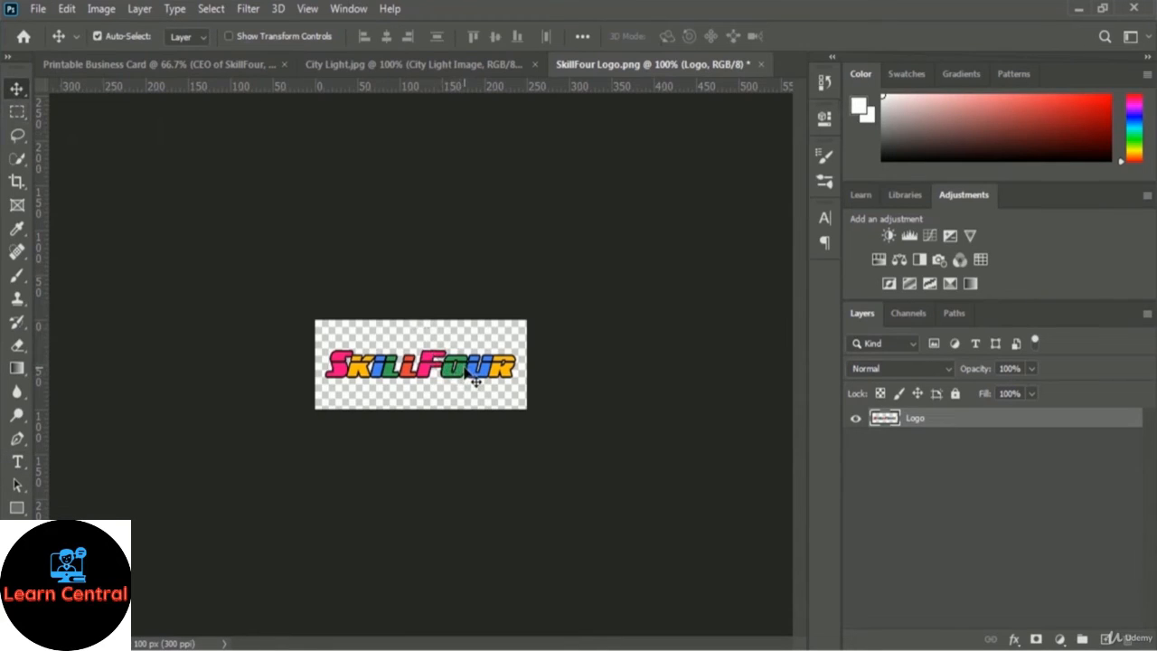
{"action": "left_click_drag", "start_coordinate": [470, 380], "coordinate": [631, 353]}
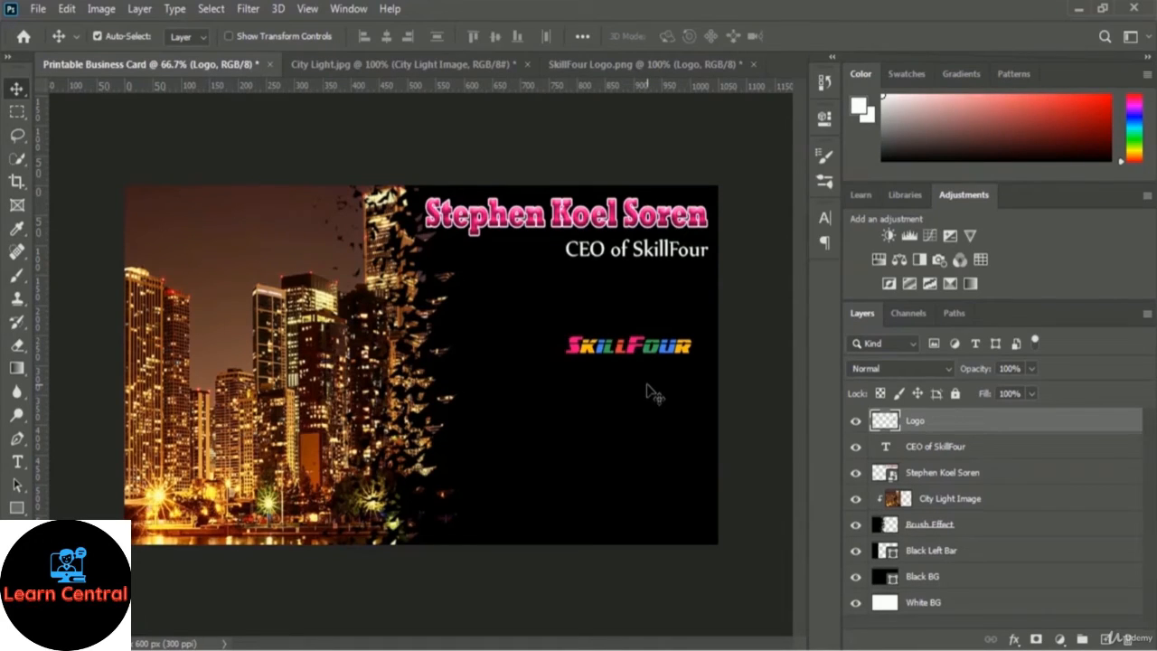
Enlarge the logo and position it below the CEO subtitle.
{"action": "key", "text": "ctrl+t"}
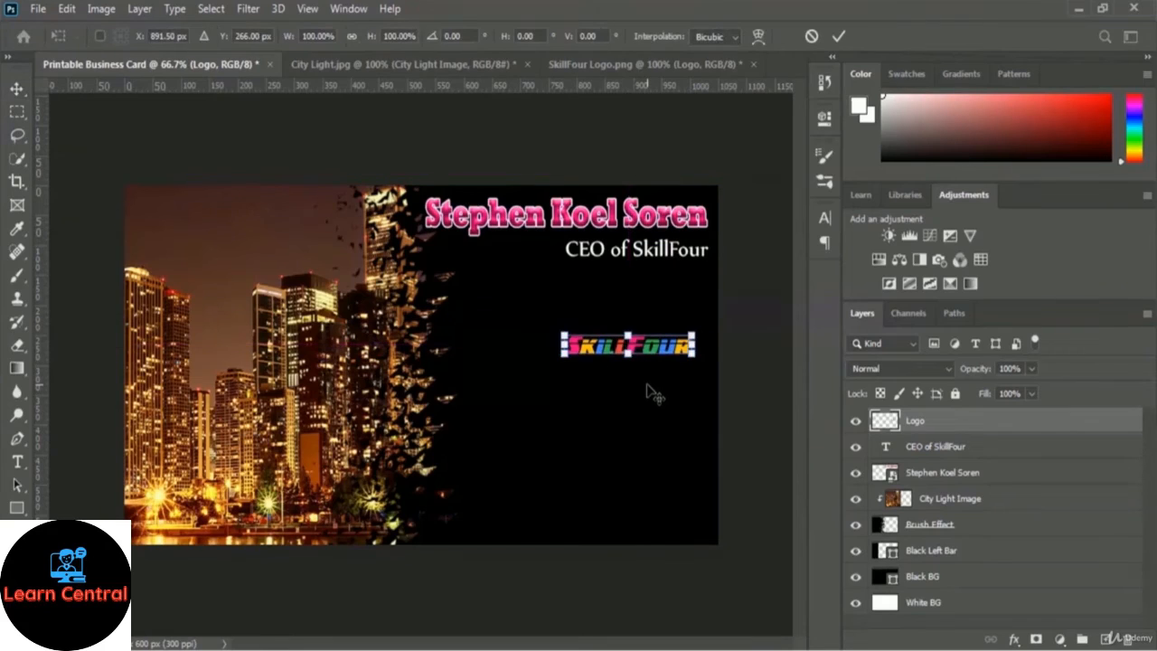
{"action": "left_click_drag", "start_coordinate": [564, 335], "coordinate": [504, 318]}
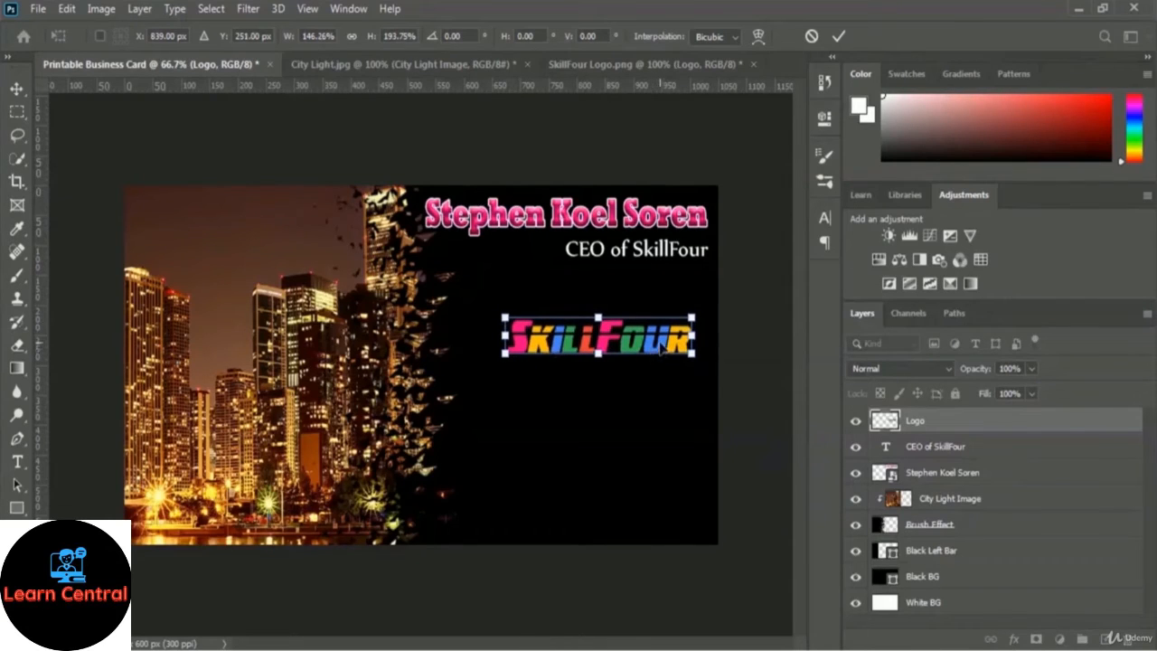
{"action": "left_click_drag", "start_coordinate": [661, 348], "coordinate": [676, 342]}
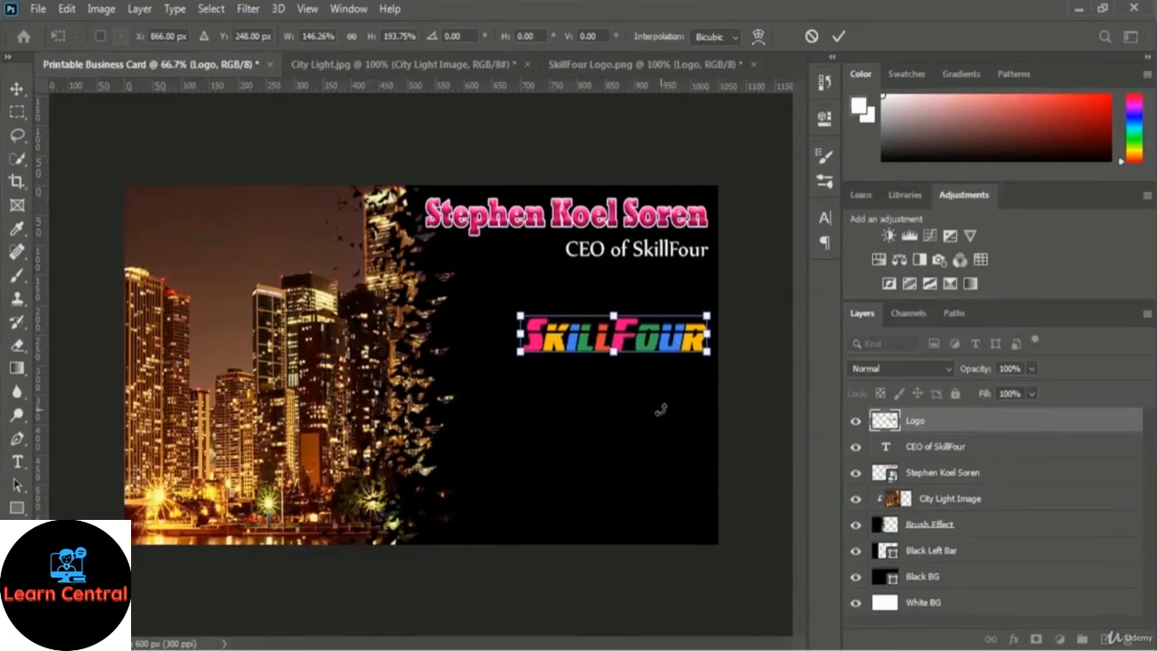
{"action": "left_click", "coordinate": [839, 37]}
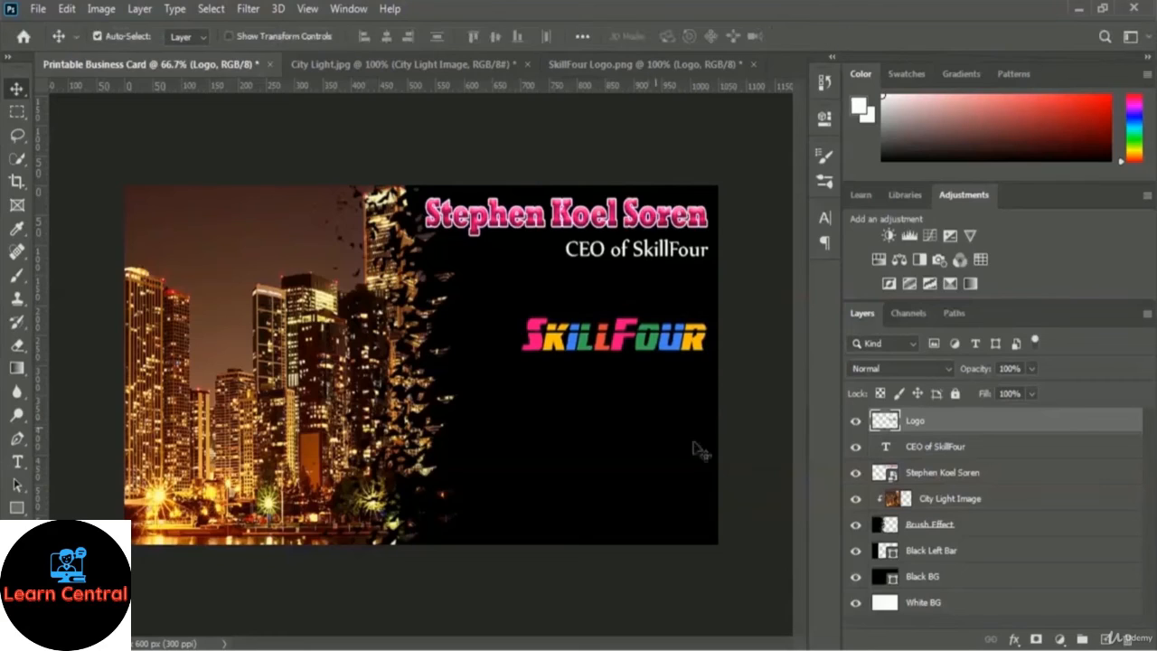
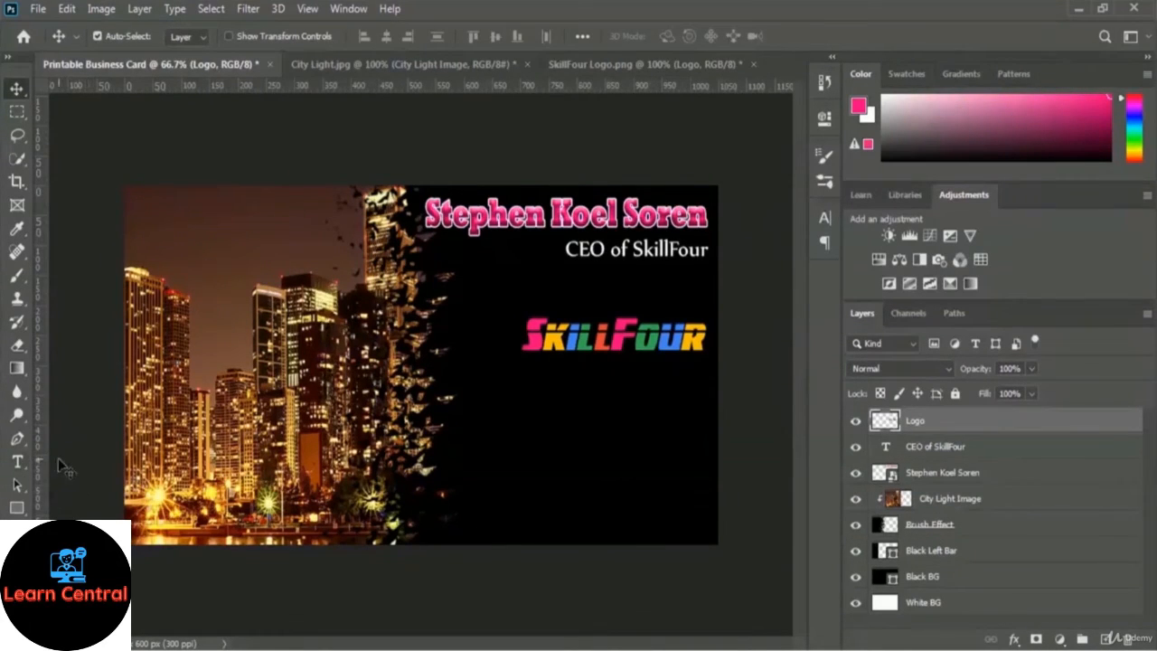
Select the Horizontal Type tool from the toolbar.
{"action": "left_click", "coordinate": [18, 463]}
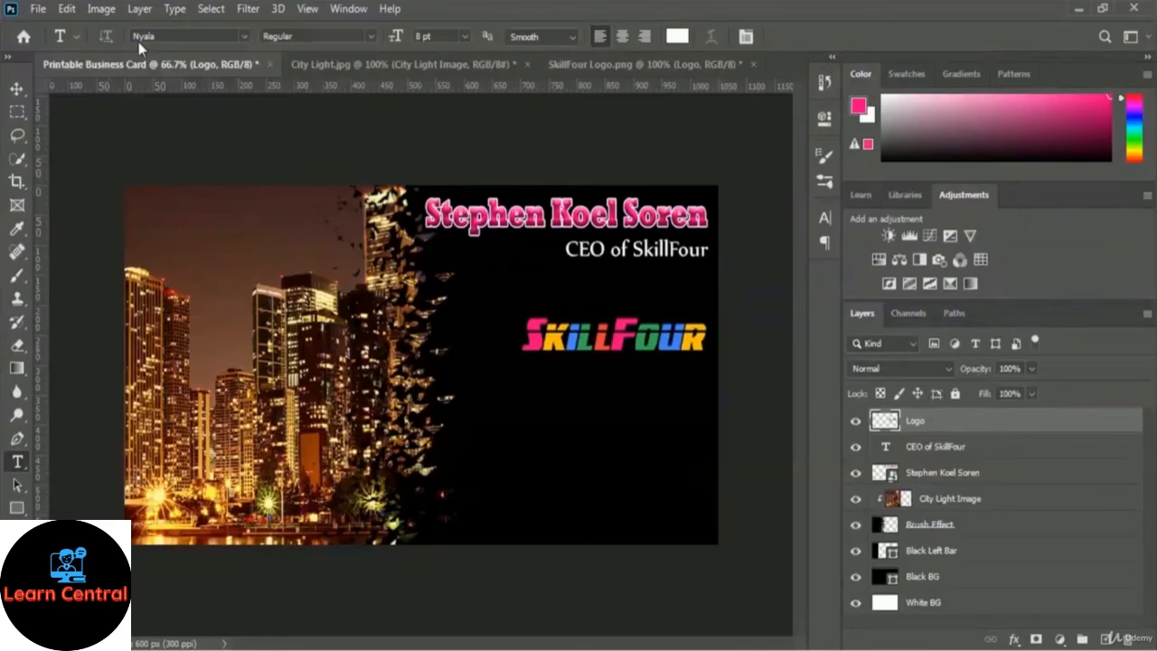
Set the text to 8 pt in the name's pink, sampled with the eyedropper (fb0082).
{"action": "left_click", "coordinate": [465, 38]}
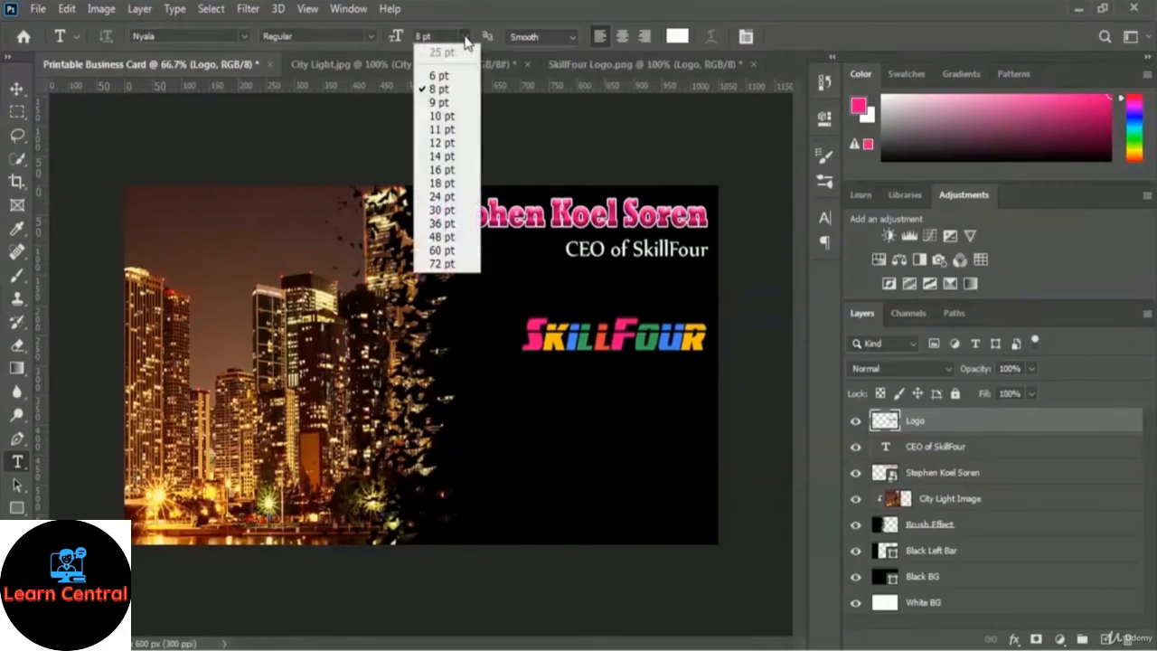
{"action": "left_click", "coordinate": [449, 93]}
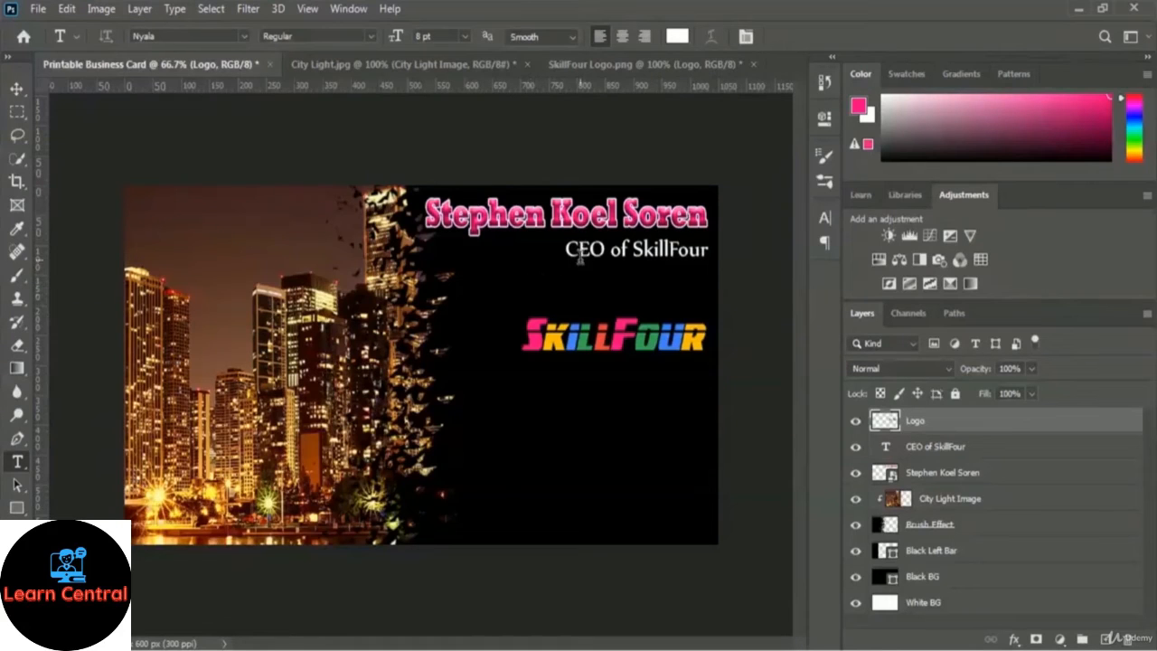
{"action": "left_click", "coordinate": [680, 36]}
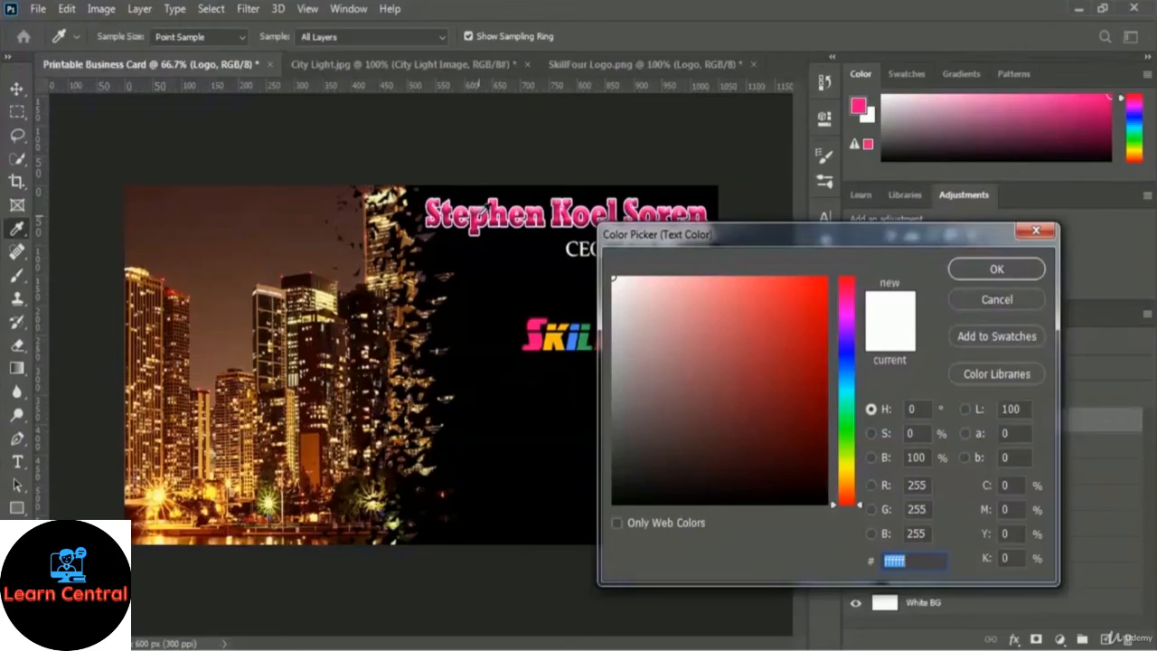
{"action": "left_click", "coordinate": [480, 208]}
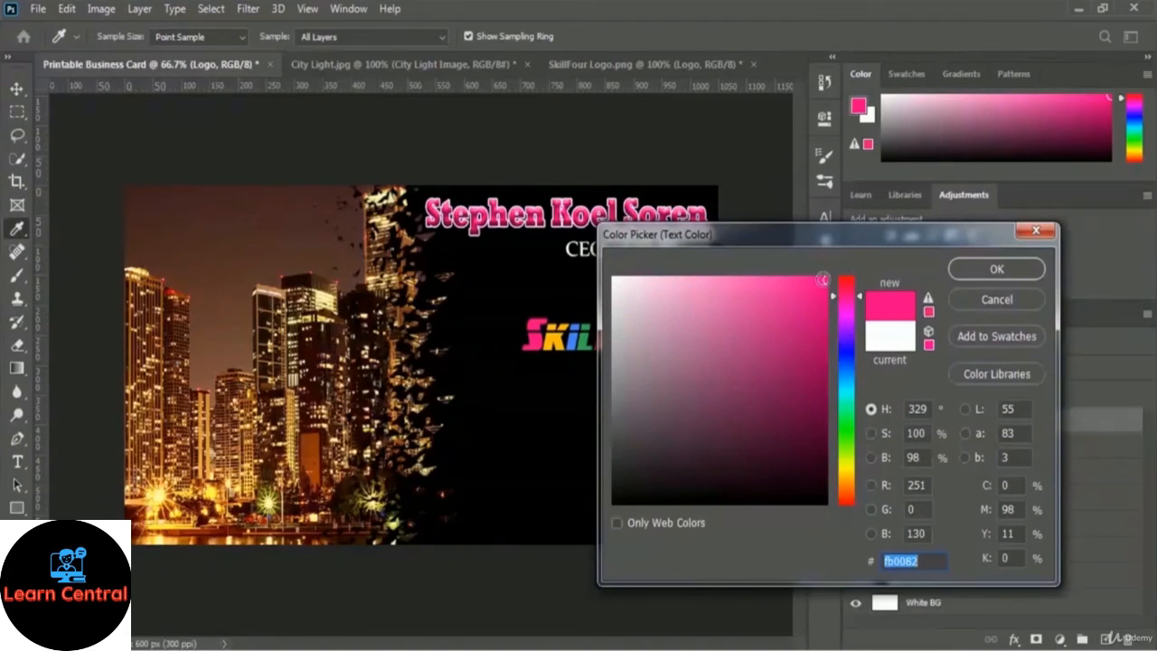
{"action": "left_click", "coordinate": [1006, 270]}
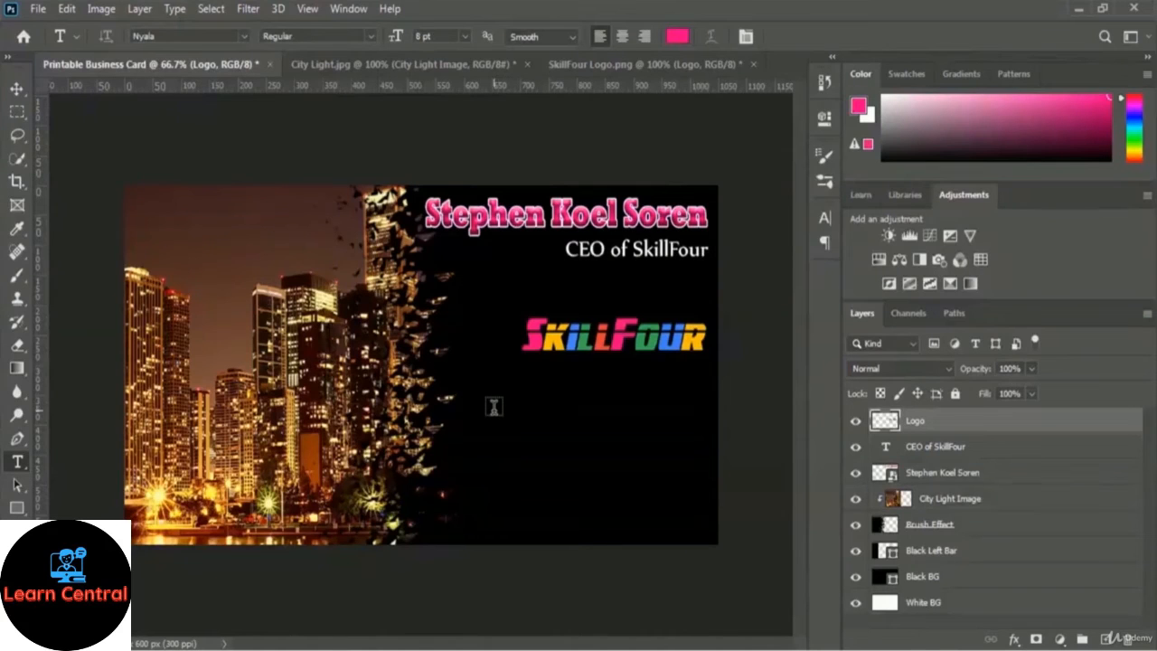
Turn on View > Show > Grid over the card.
{"action": "left_click", "coordinate": [307, 9]}
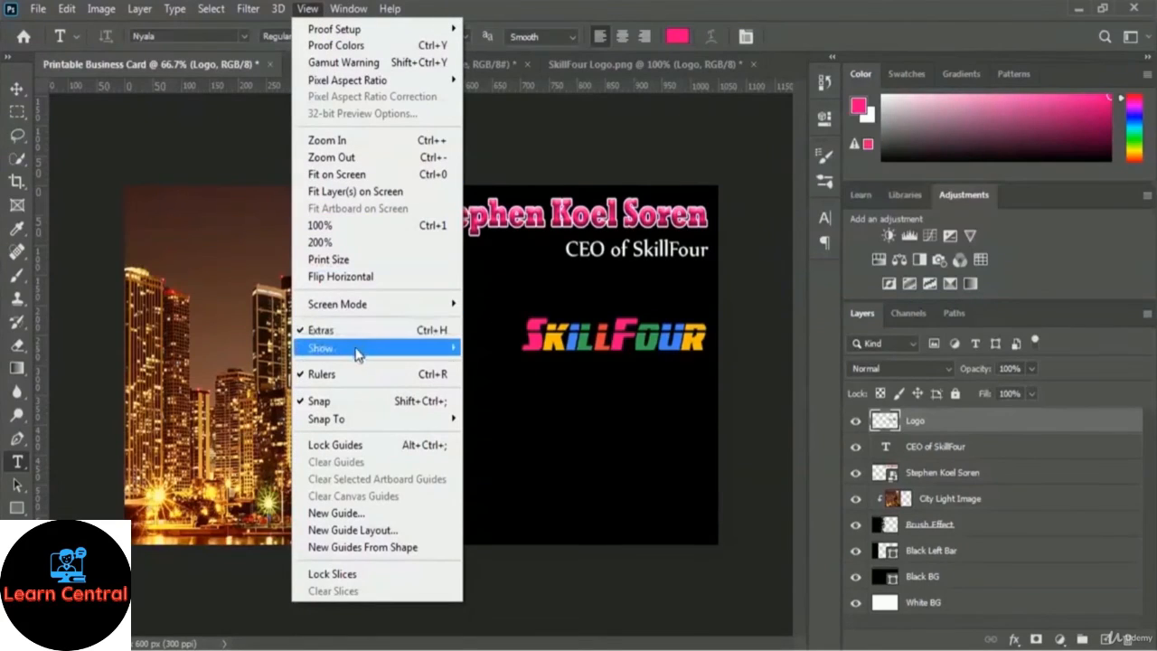
{"action": "mouse_move", "coordinate": [346, 350]}
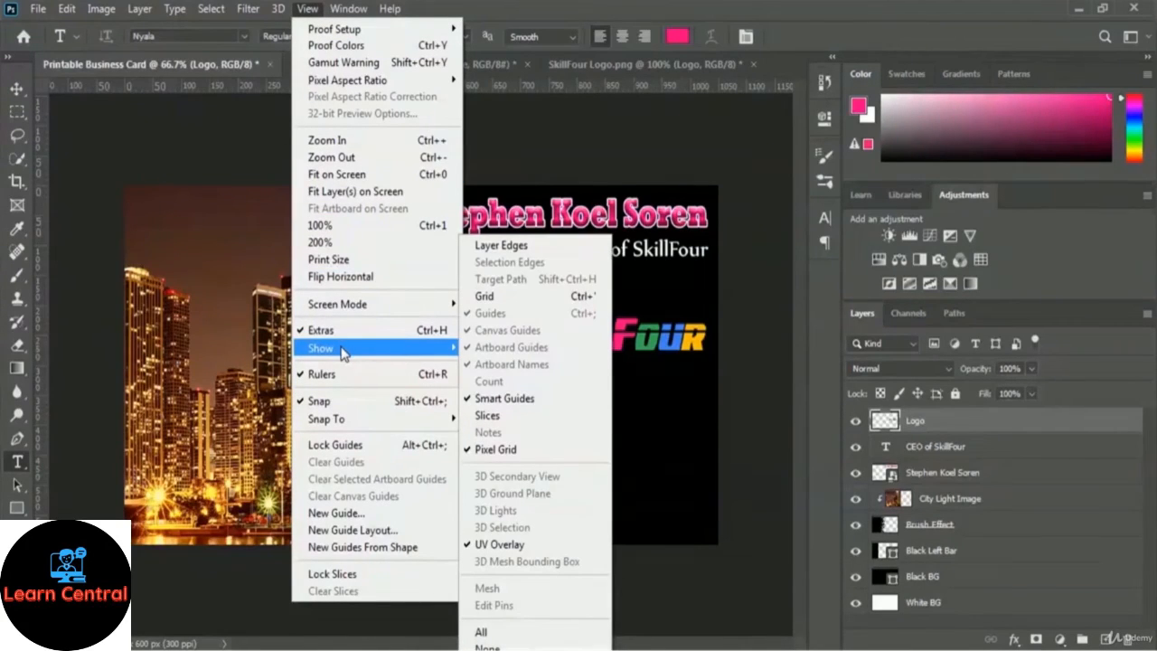
{"action": "left_click", "coordinate": [518, 298]}
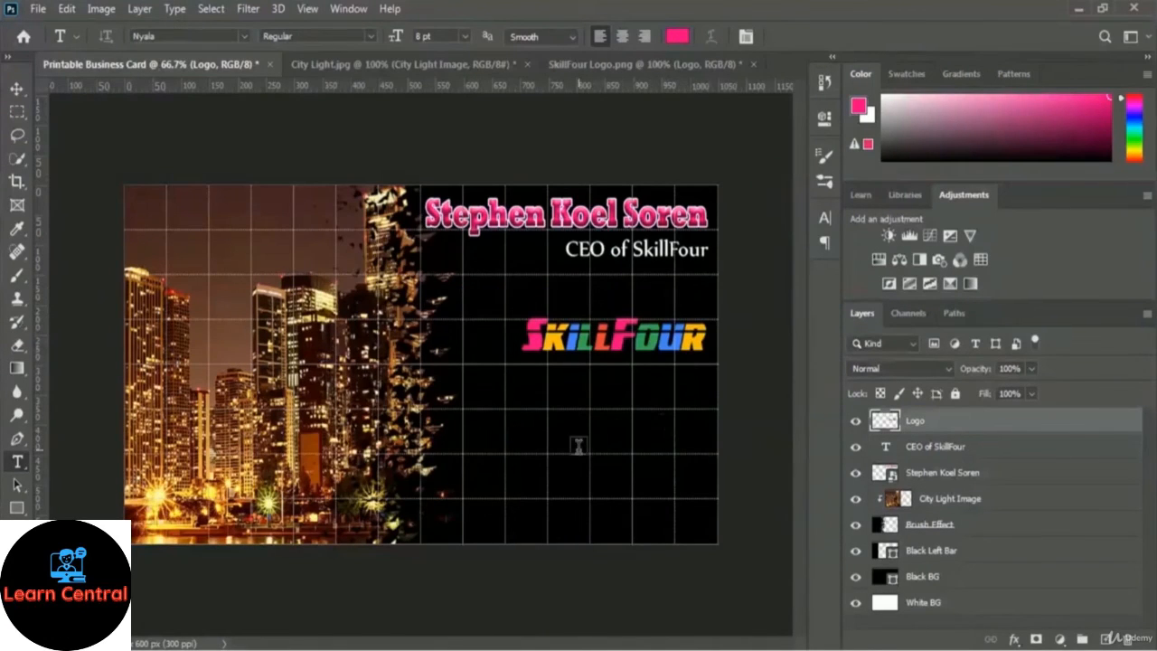
Type the phone-number line below the logo and commit it as its own text layer.
{"action": "left_click", "coordinate": [508, 417]}
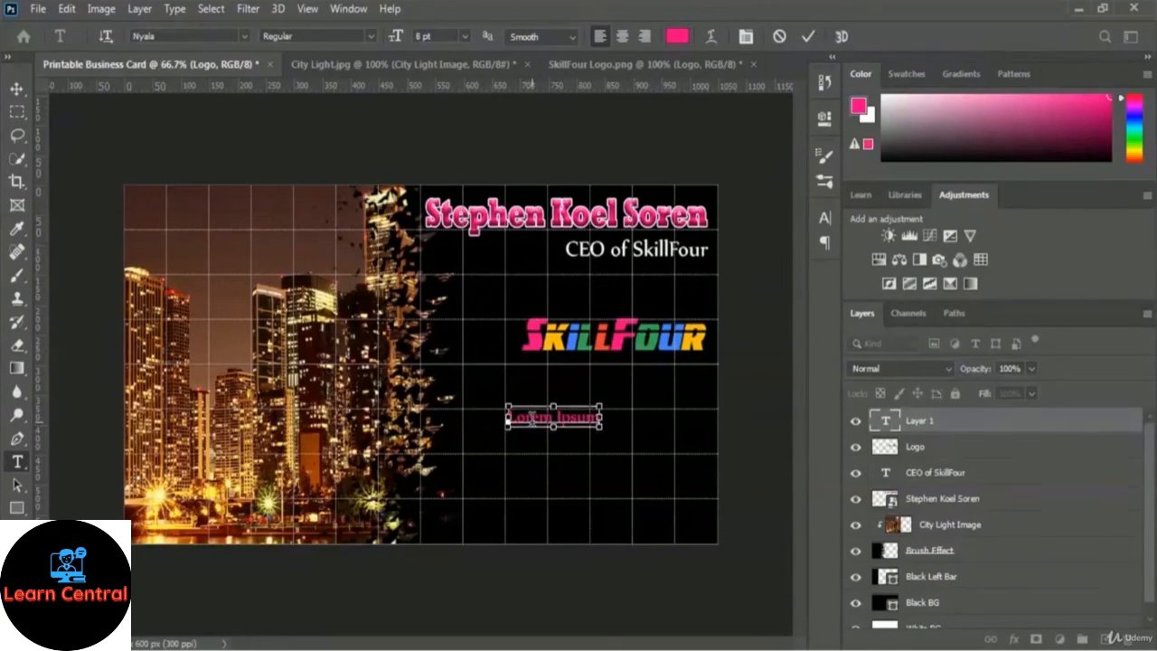
{"action": "key", "text": "ctrl+a"}
{"action": "left_click", "coordinate": [533, 419]}
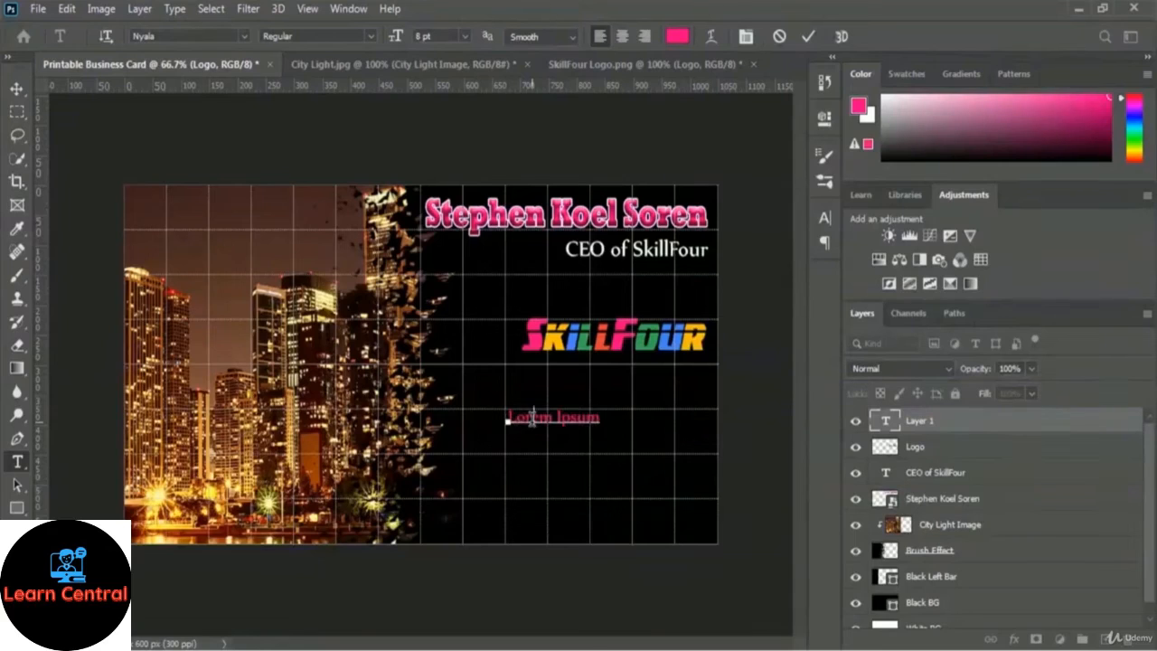
{"action": "type", "text": "Phone: 123"}
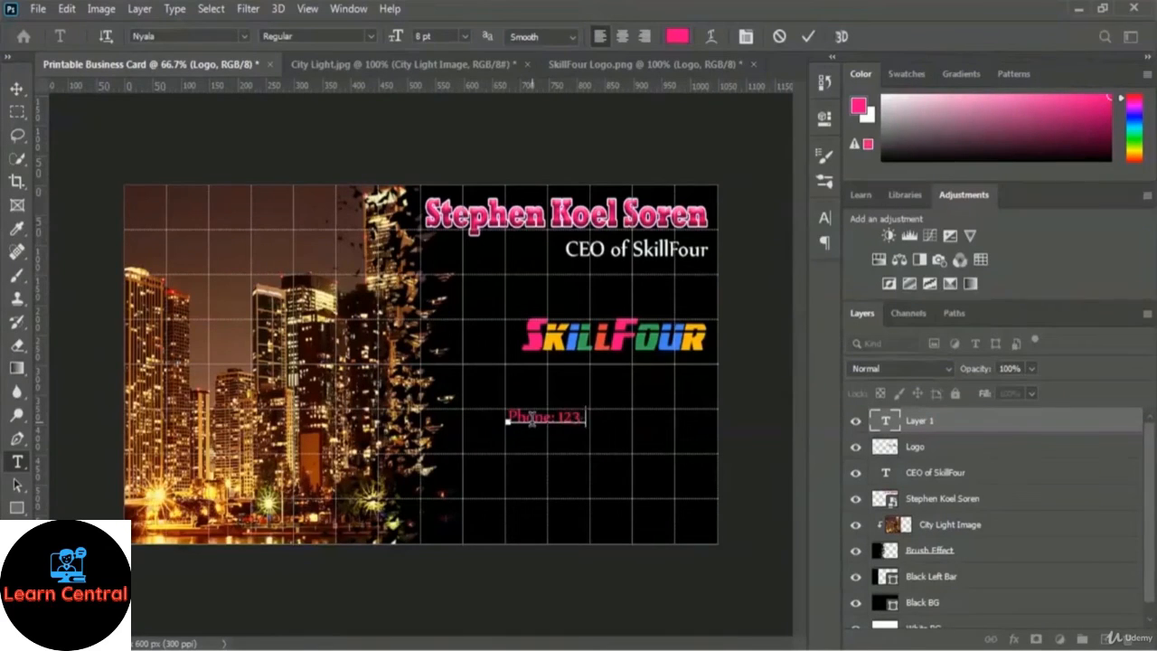
{"action": "type", "text": "-123-1234"}
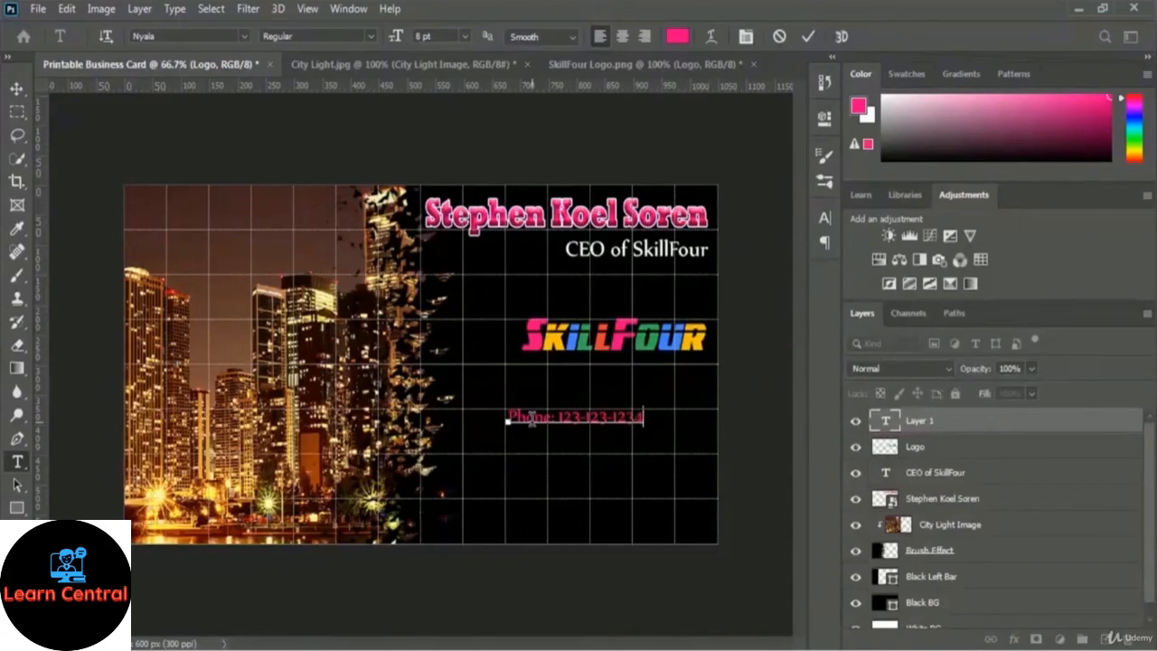
{"action": "left_click", "coordinate": [807, 36]}
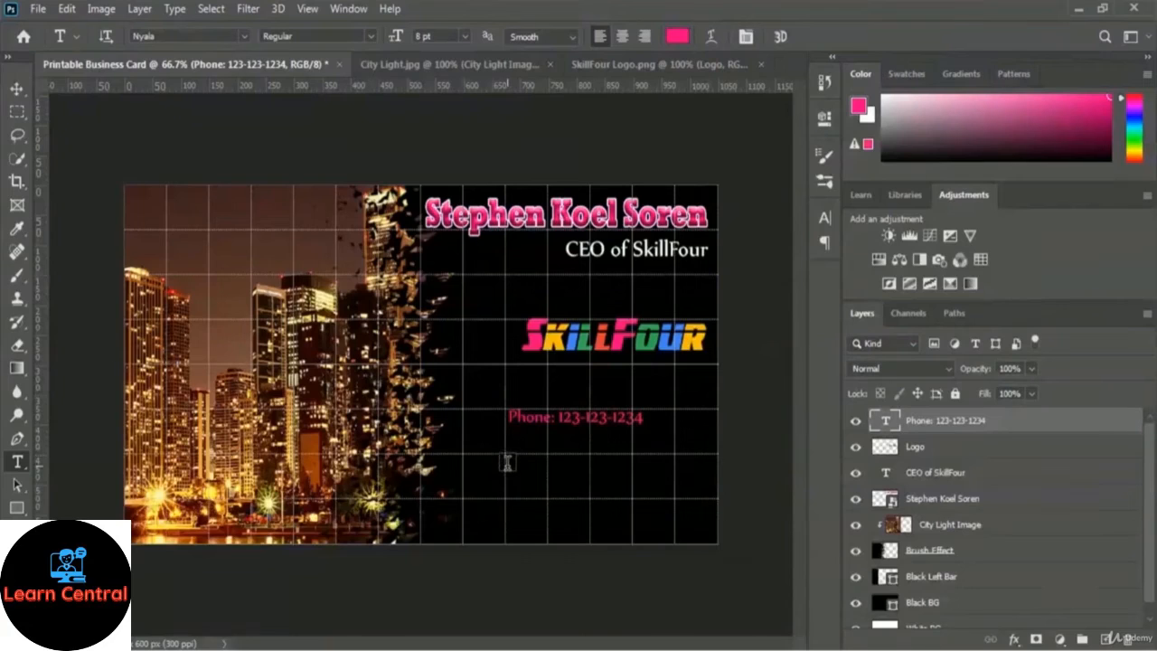
Type the two-line street address below the phone line, padding the second line right, and commit.
{"action": "left_click", "coordinate": [507, 462]}
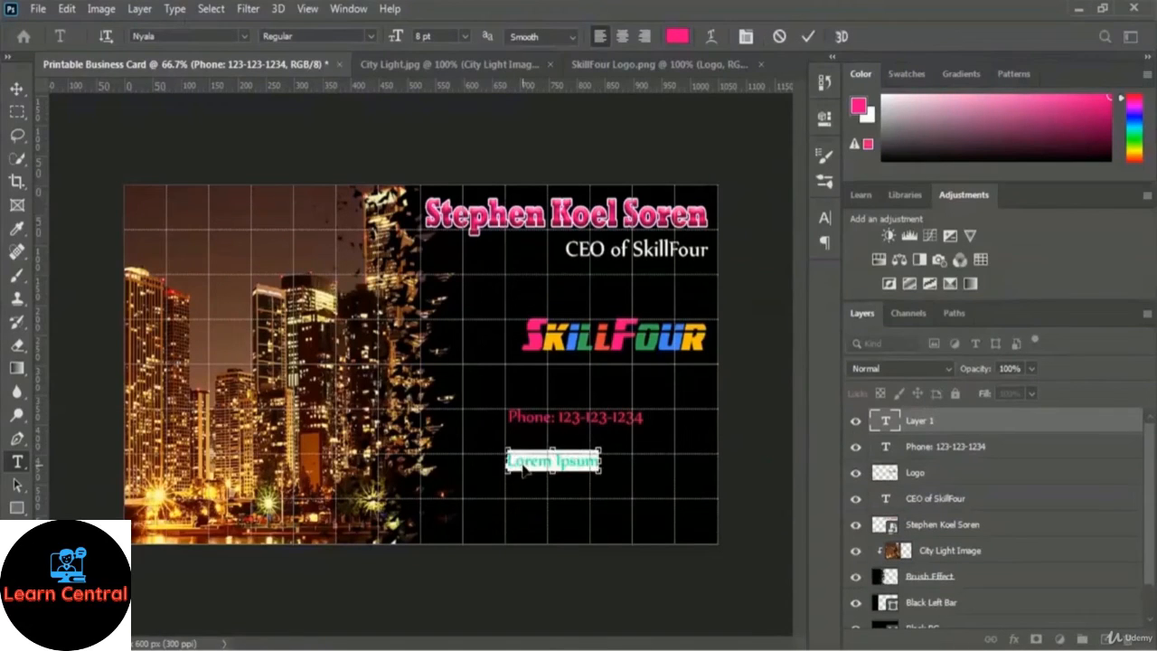
{"action": "left_click", "coordinate": [524, 466]}
{"action": "key", "text": "ctrl+a"}
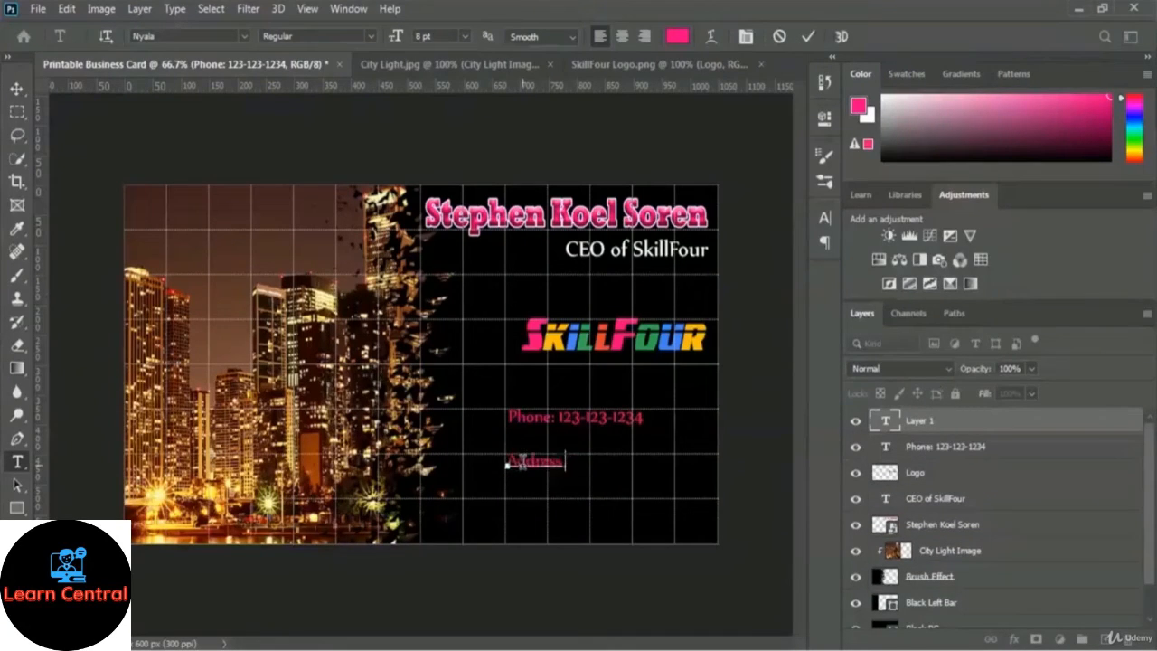
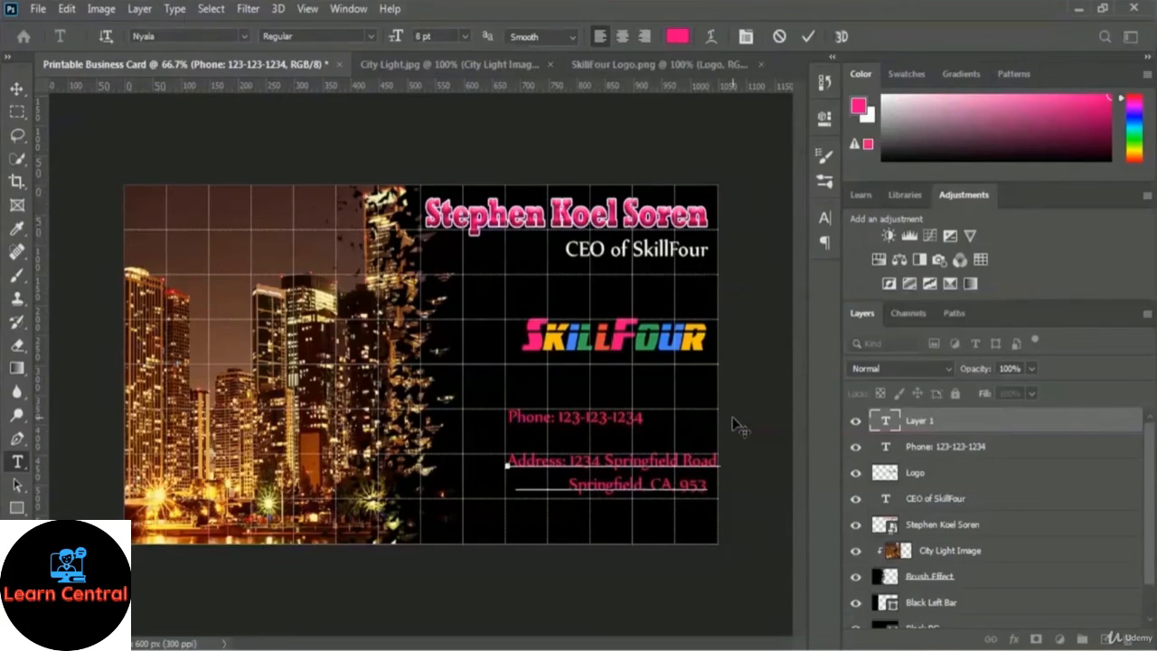
{"action": "left_click", "coordinate": [810, 38]}
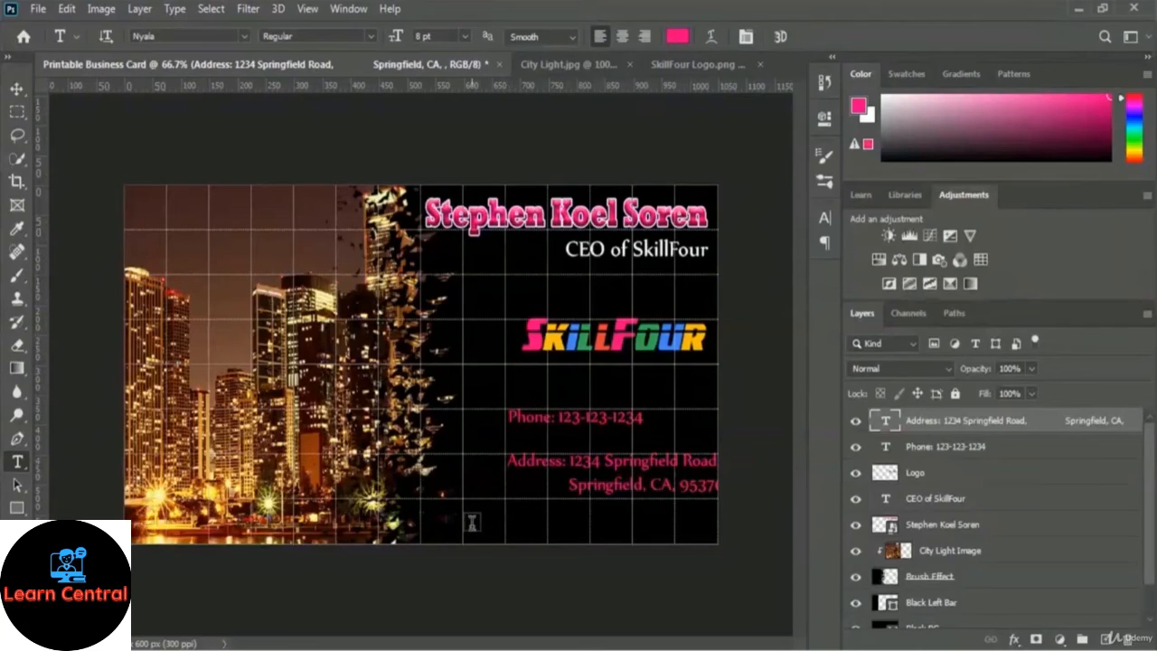
Add the e-mail line near the card's bottom, then put the Phone layer into Free Transform.
{"action": "left_click", "coordinate": [472, 523]}
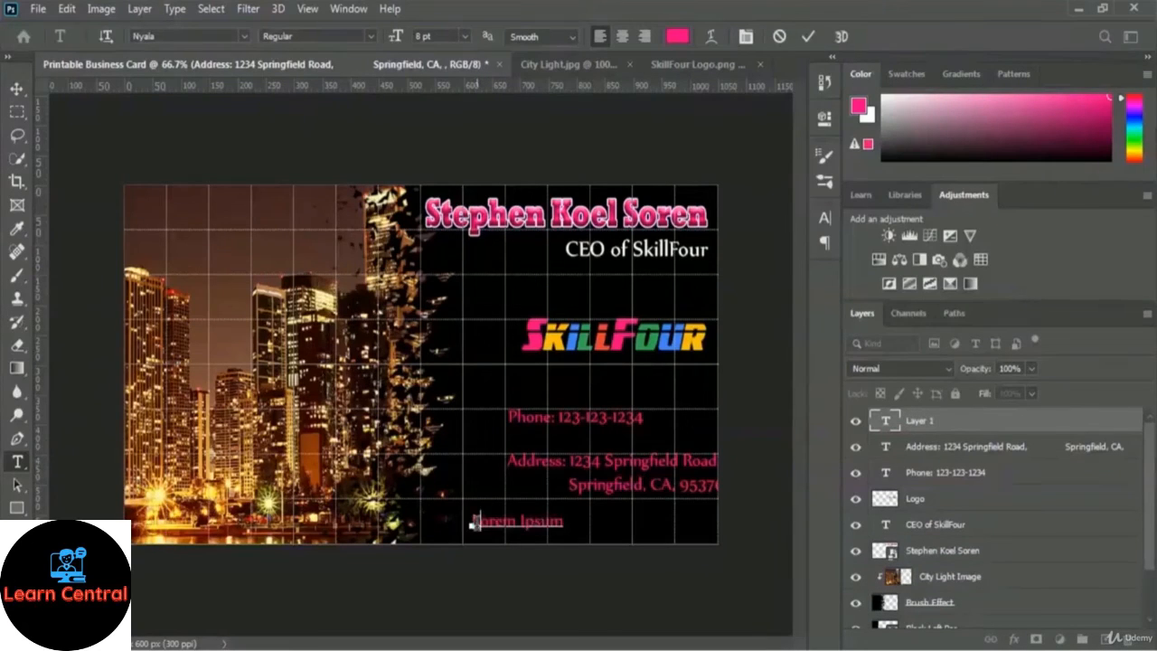
{"action": "type", "text": "Email"}
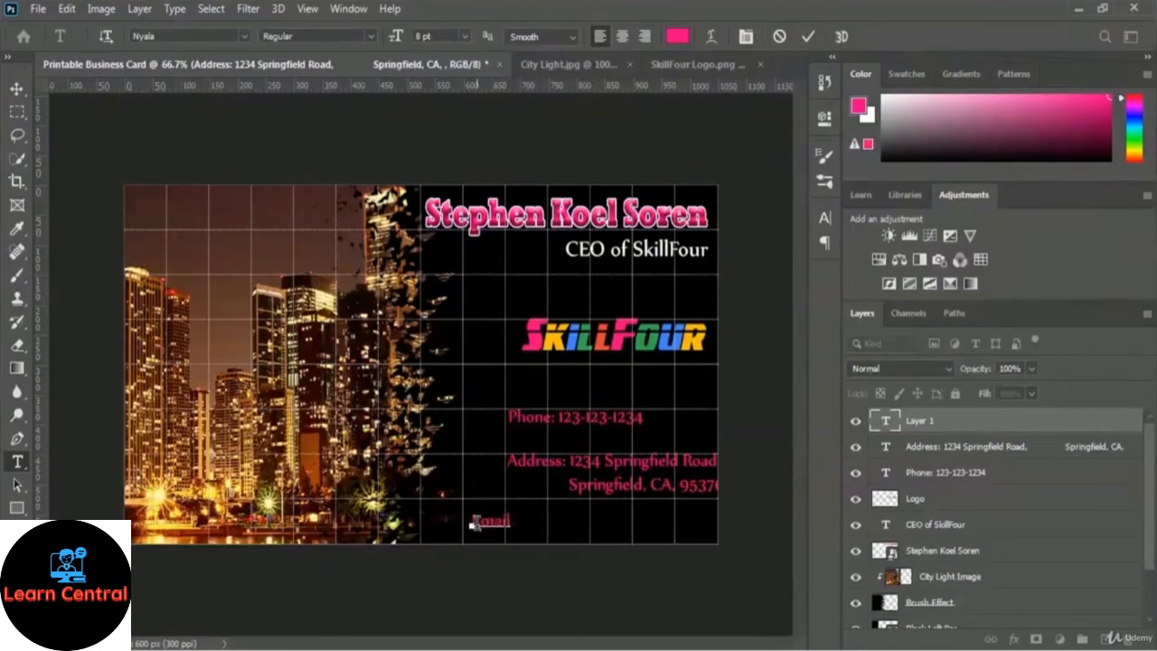
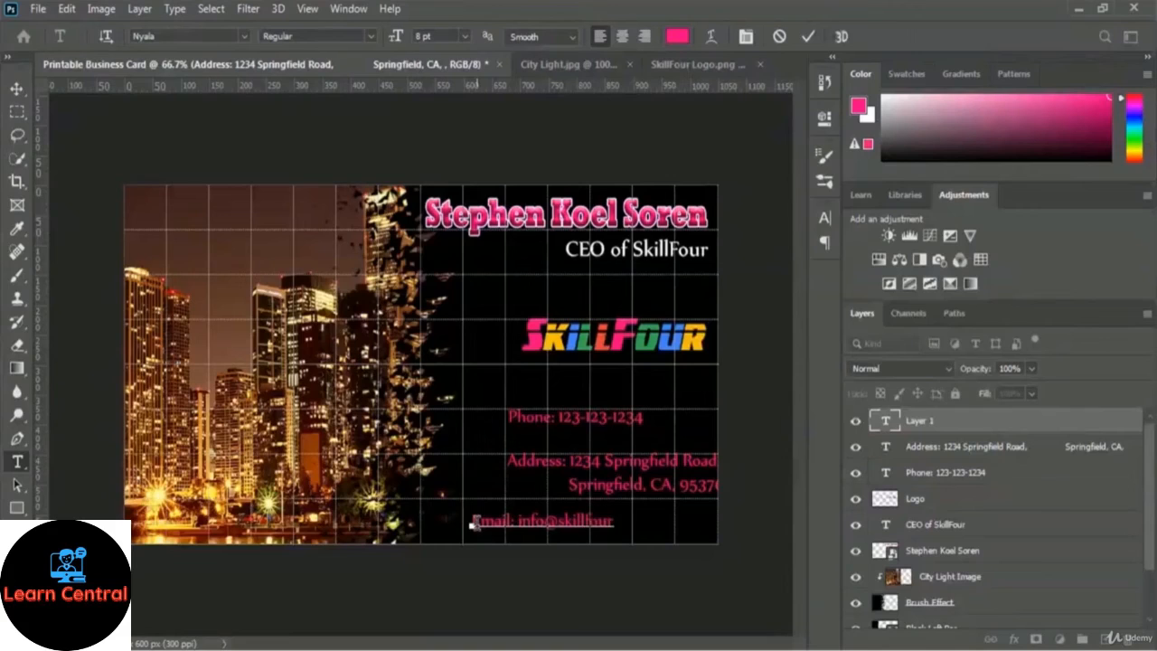
{"action": "left_click", "coordinate": [807, 36]}
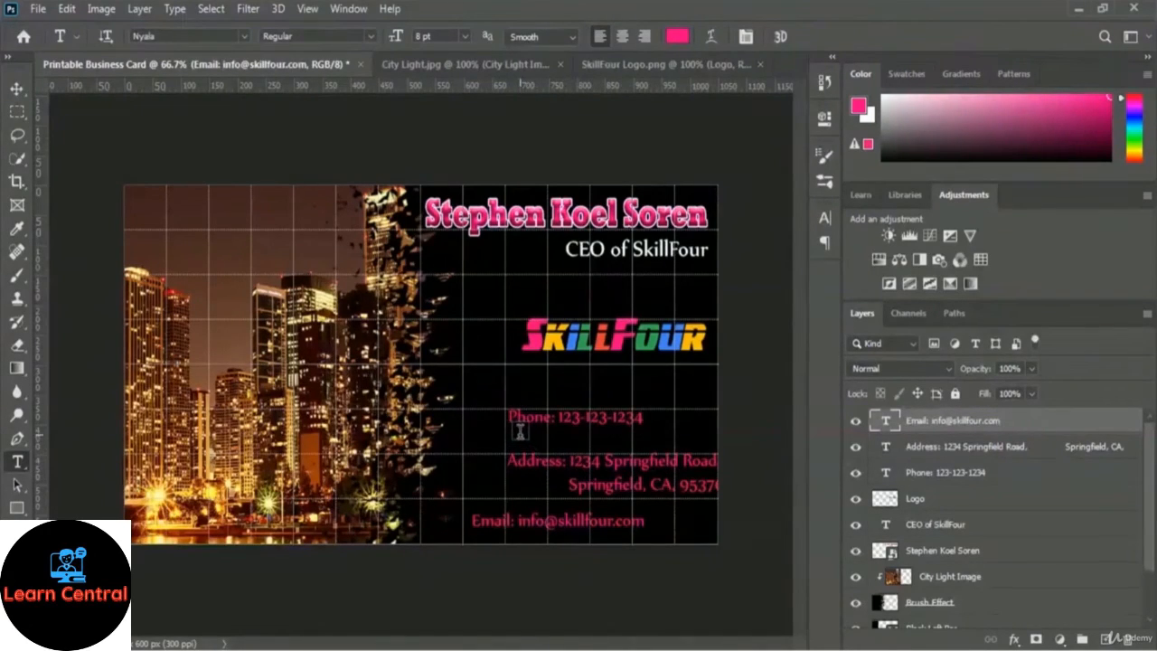
{"action": "left_click", "coordinate": [949, 477]}
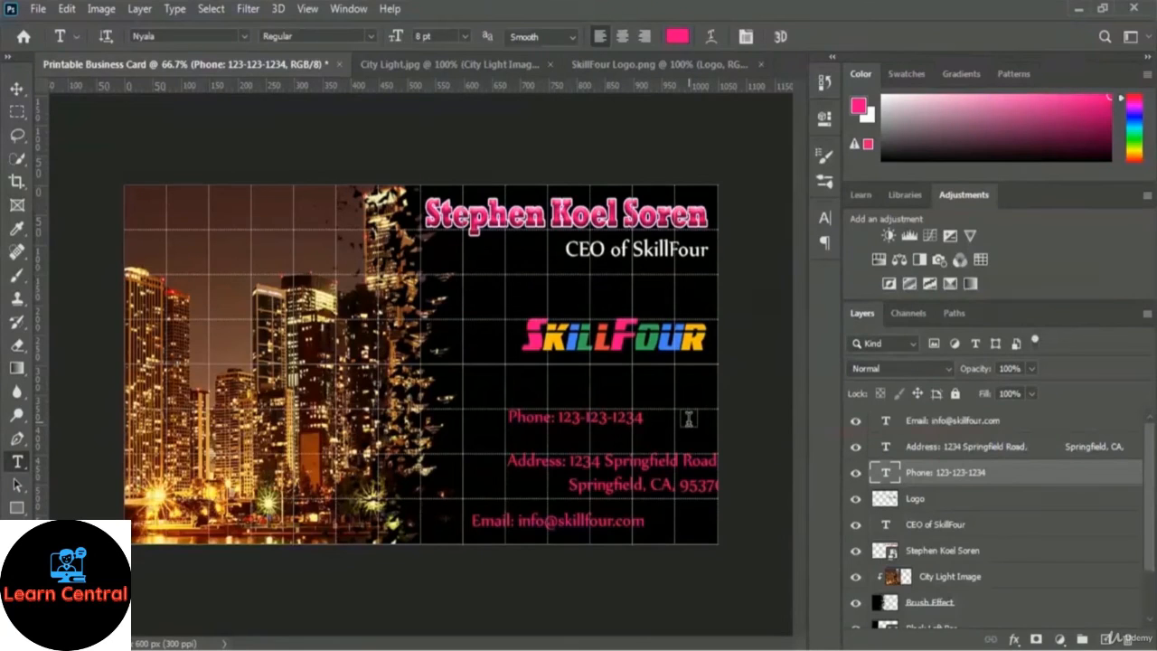
{"action": "key", "text": "ctrl+t"}
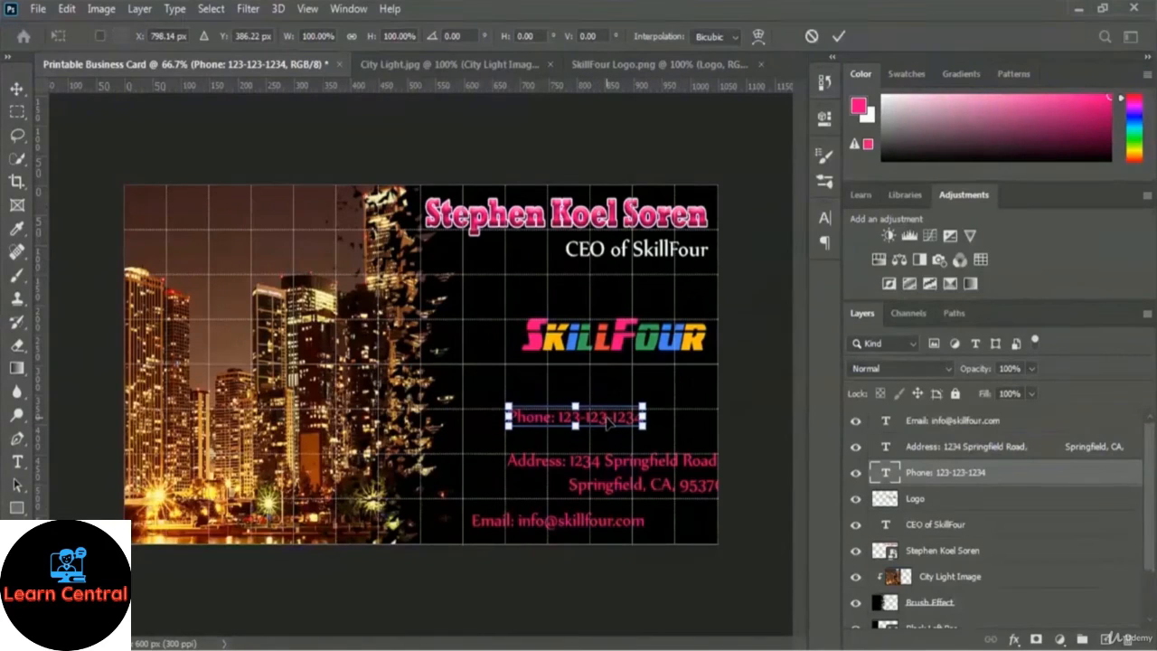
Drag the phone, address and e-mail lines so they sit flush with the card's right edge.
{"action": "left_click_drag", "start_coordinate": [609, 422], "coordinate": [673, 425]}
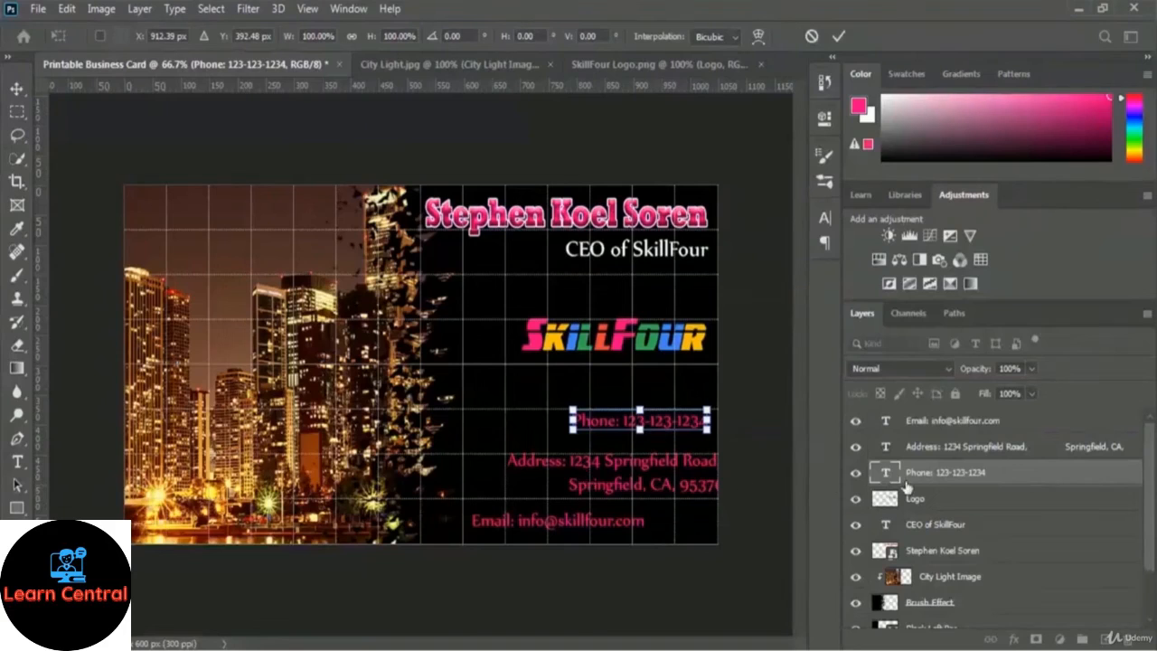
{"action": "key", "text": "Return"}
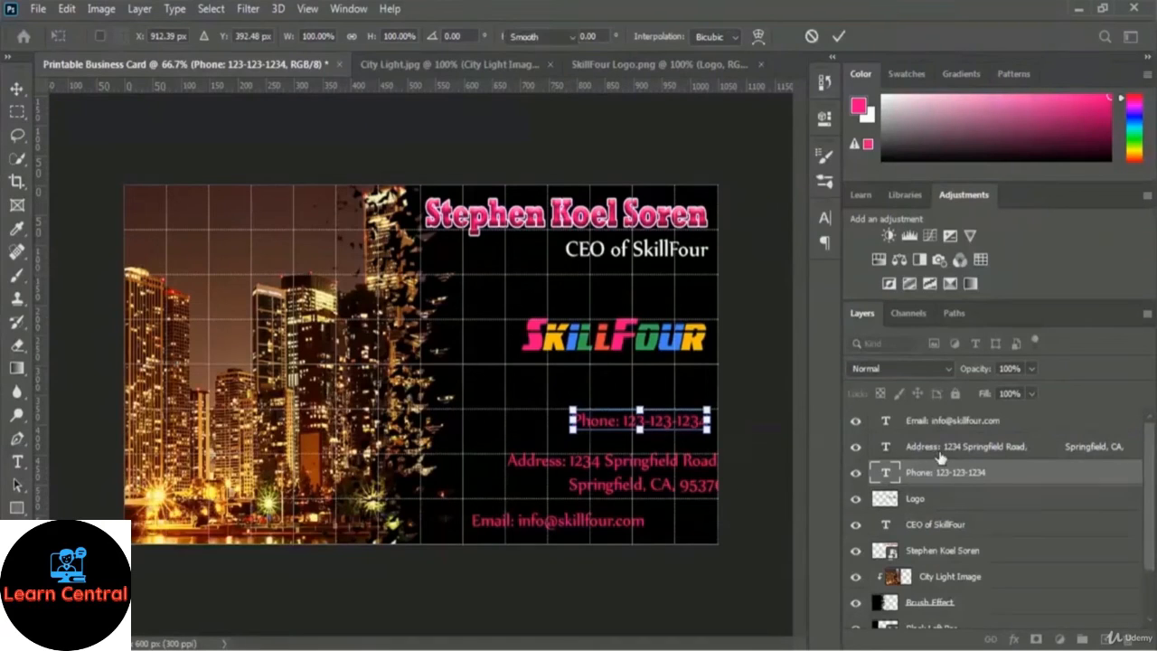
{"action": "left_click", "coordinate": [925, 454]}
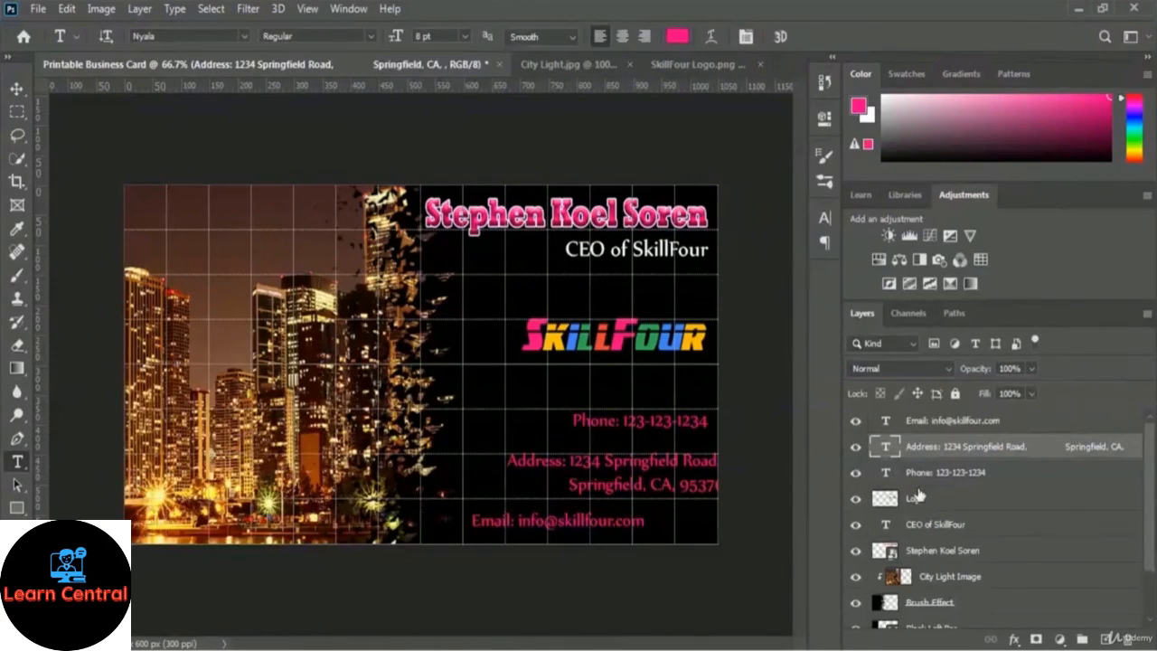
{"action": "key", "text": "ctrl+t"}
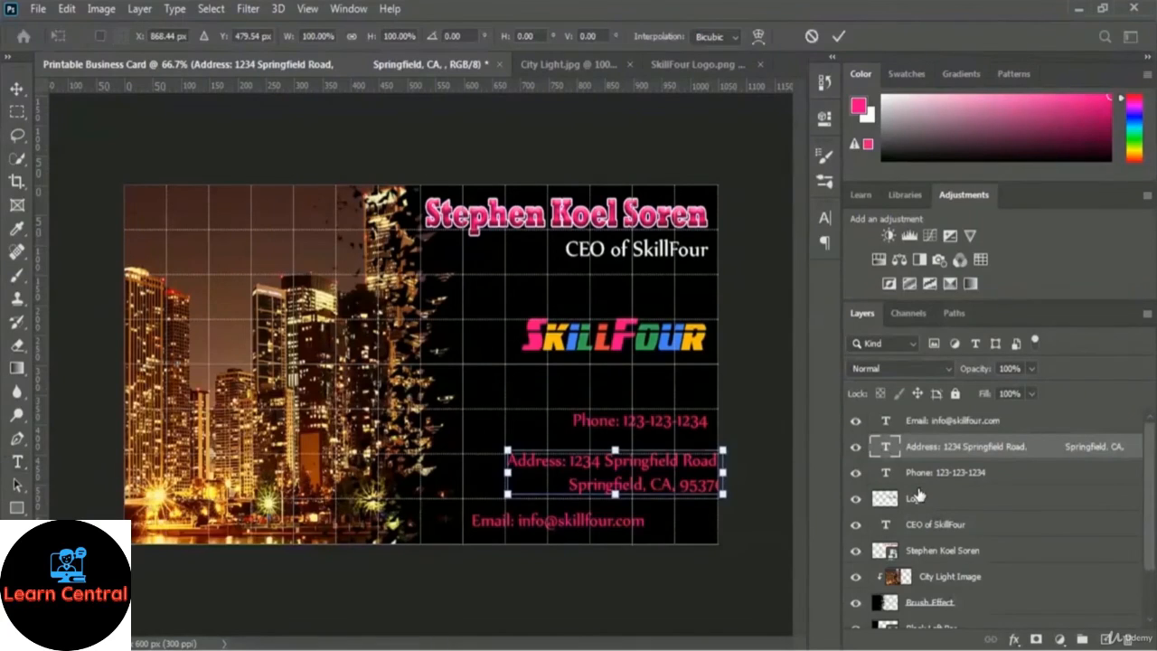
{"action": "left_click_drag", "start_coordinate": [695, 470], "coordinate": [682, 471]}
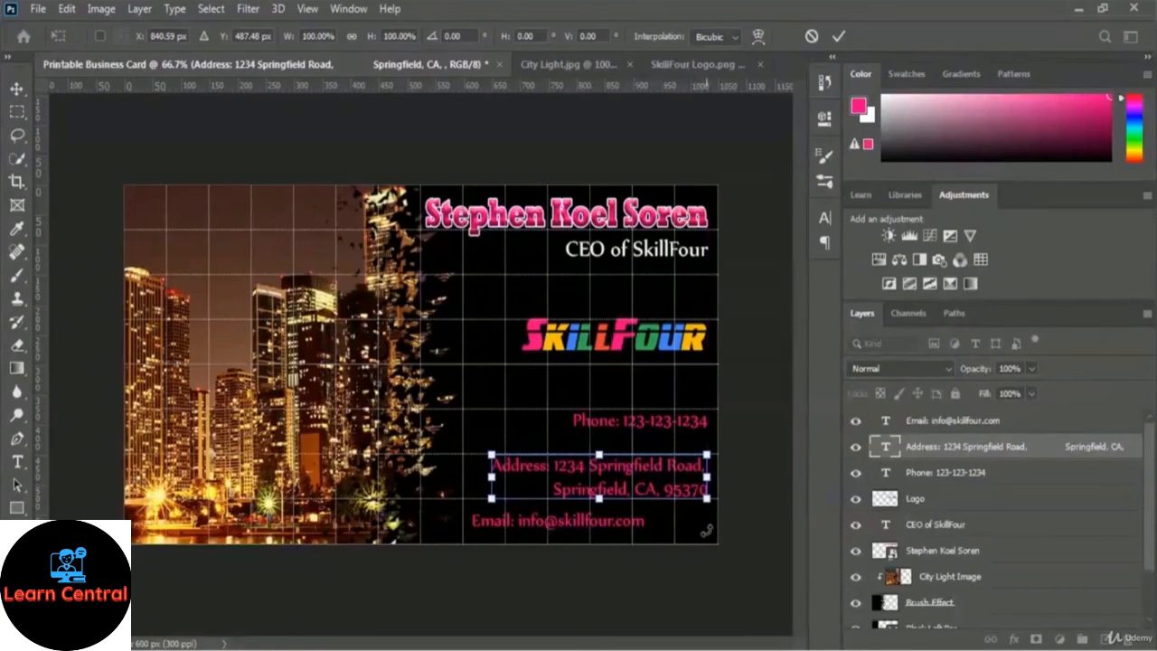
{"action": "key", "text": "Return"}
{"action": "key", "text": "t"}
{"action": "left_click", "coordinate": [941, 425]}
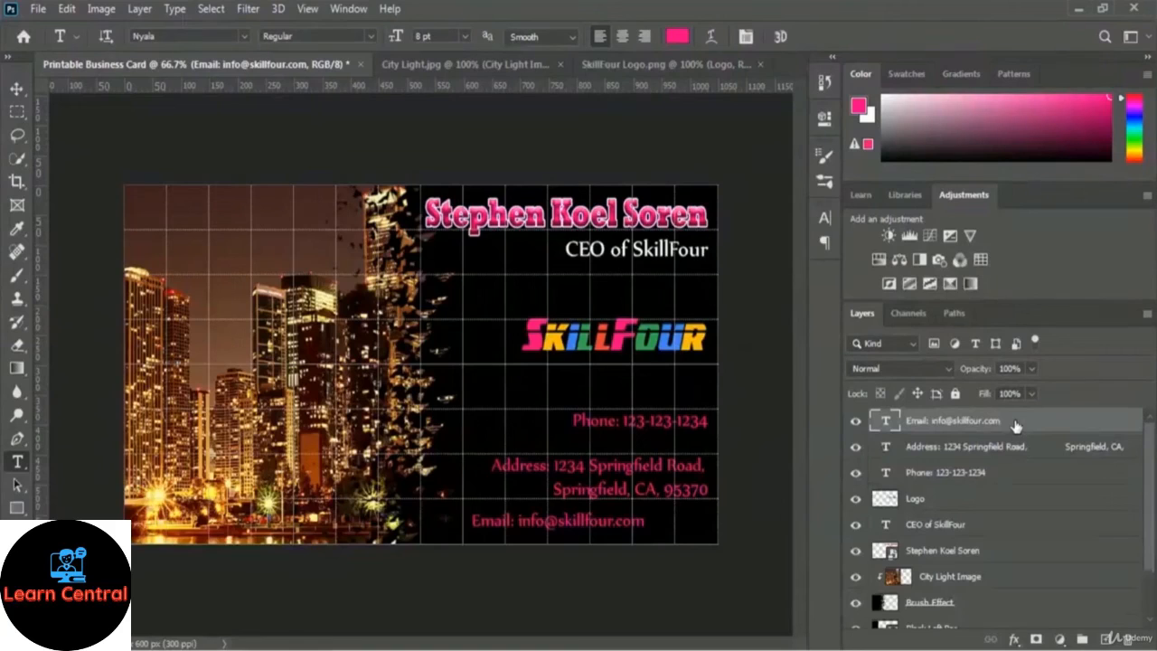
{"action": "key", "text": "ctrl+t"}
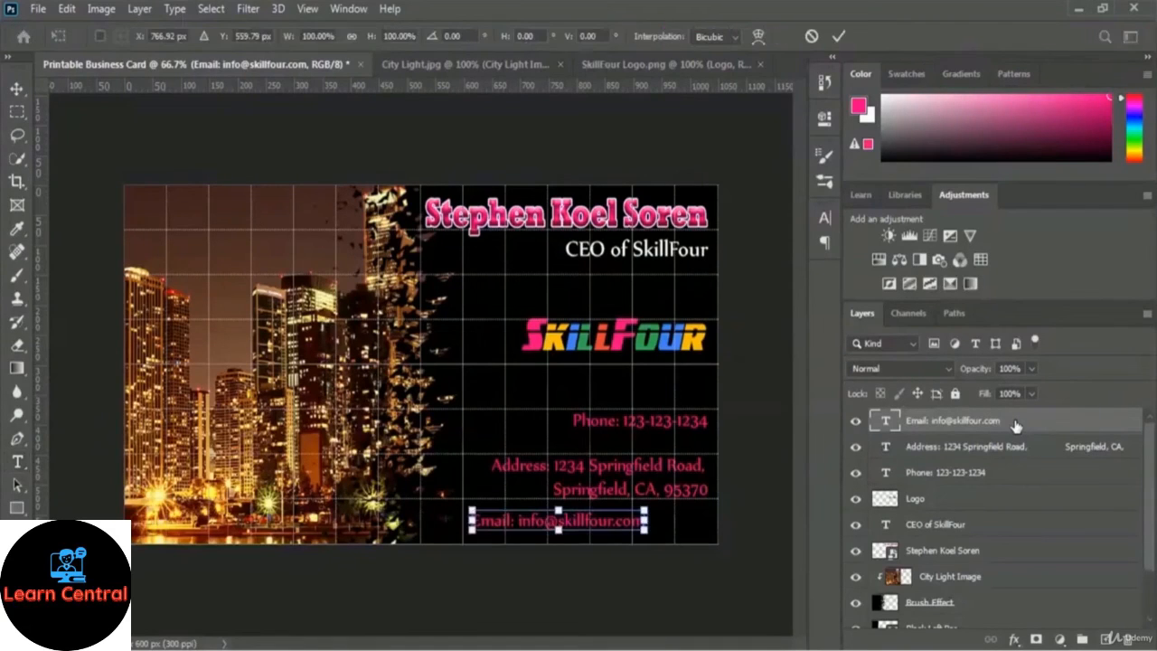
{"action": "left_click_drag", "start_coordinate": [604, 530], "coordinate": [669, 531]}
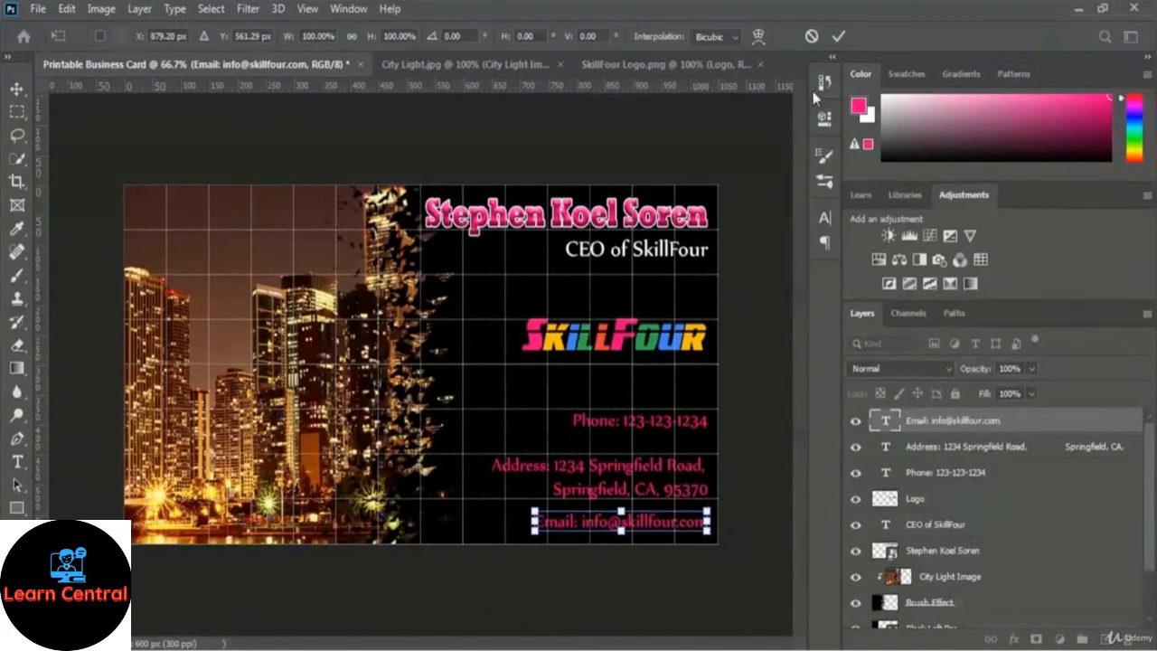
{"action": "left_click", "coordinate": [837, 40]}
Commit the Free Transform on the e-mail line to fix its right-aligned position.
{"action": "key", "text": "t"}
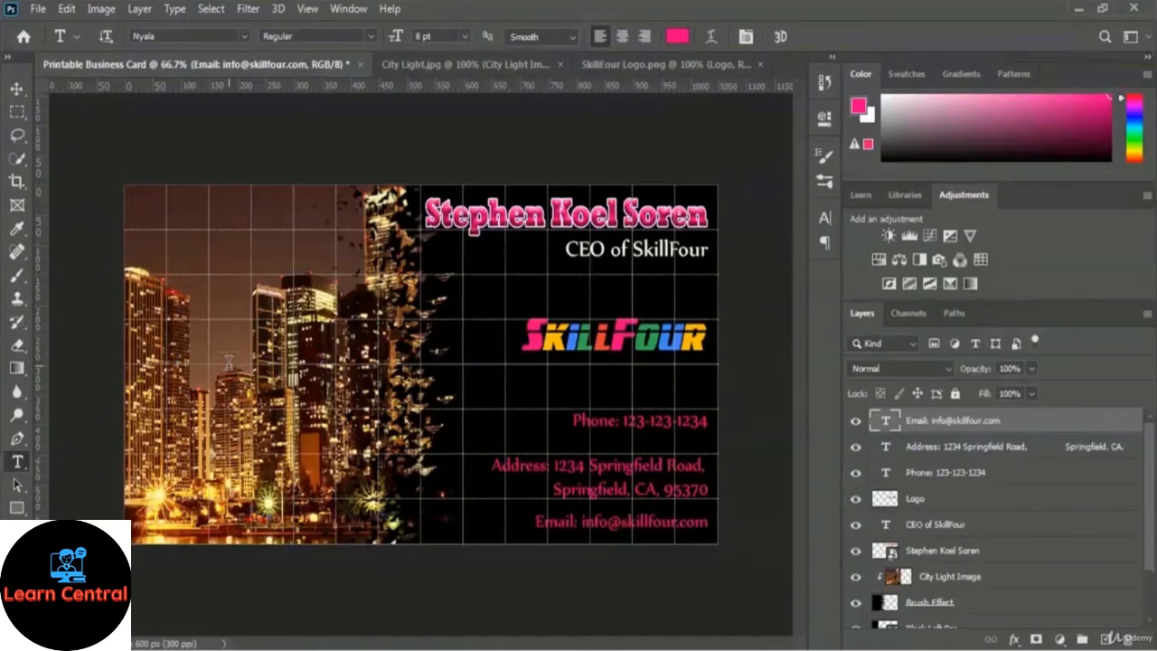
Add a new top layer named 'Pink BG Overlay'.
{"action": "left_click", "coordinate": [1107, 639]}
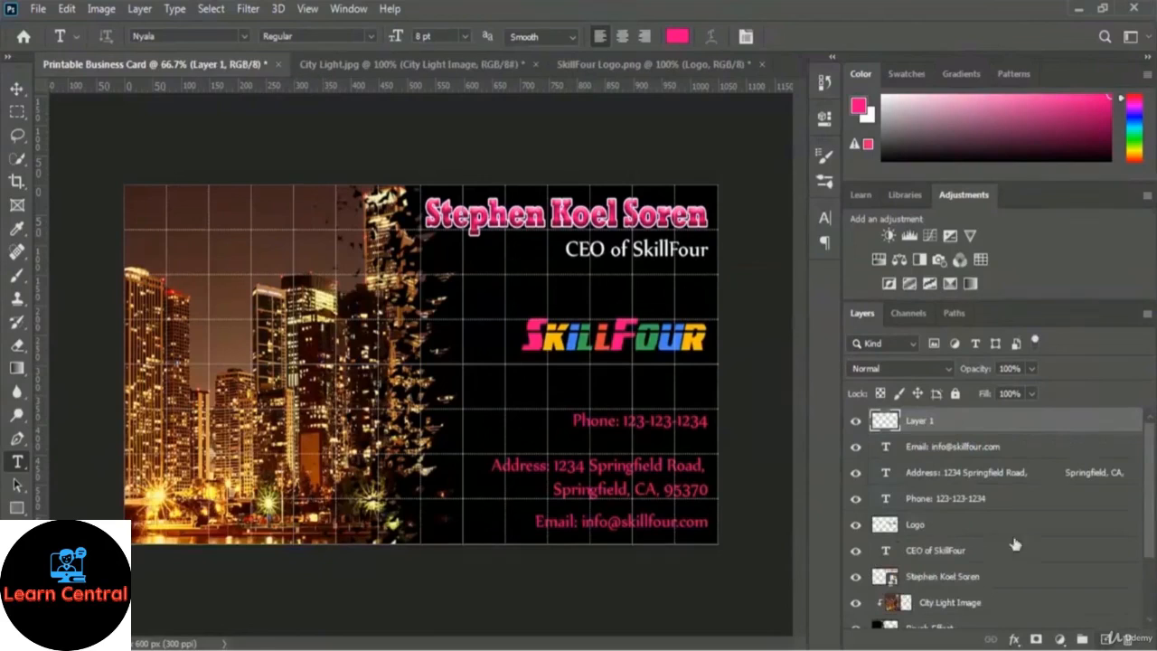
{"action": "double_click", "coordinate": [918, 421]}
{"action": "type", "text": "P"}
{"action": "type", "text": "ink BG Overlay"}
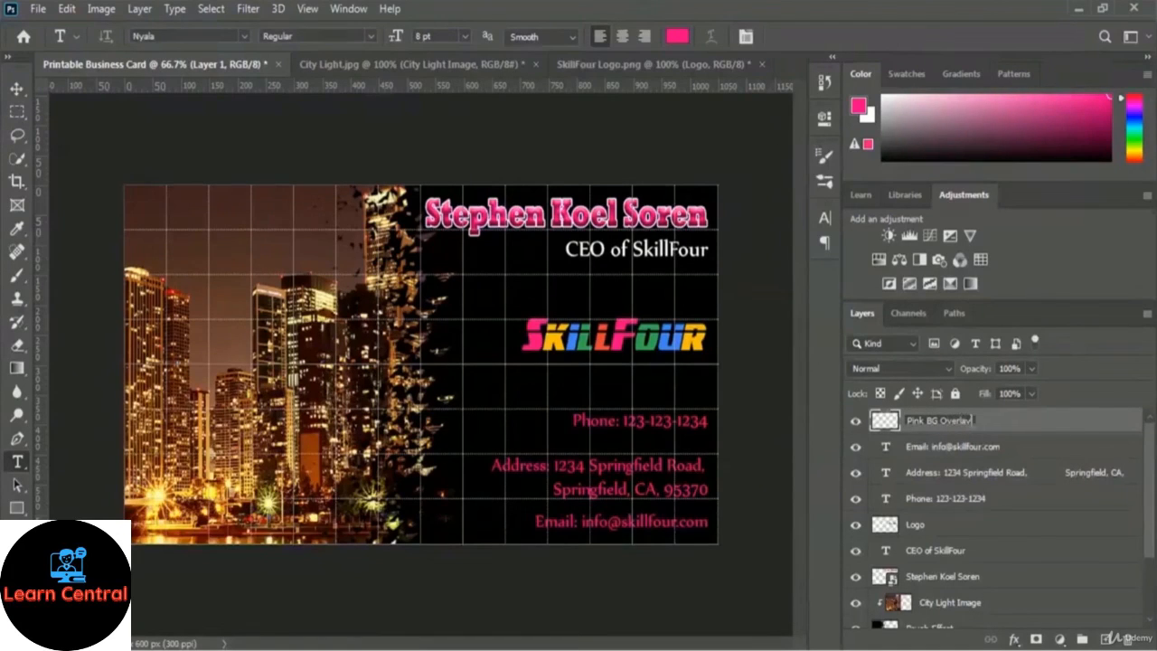
{"action": "key", "text": "Return"}
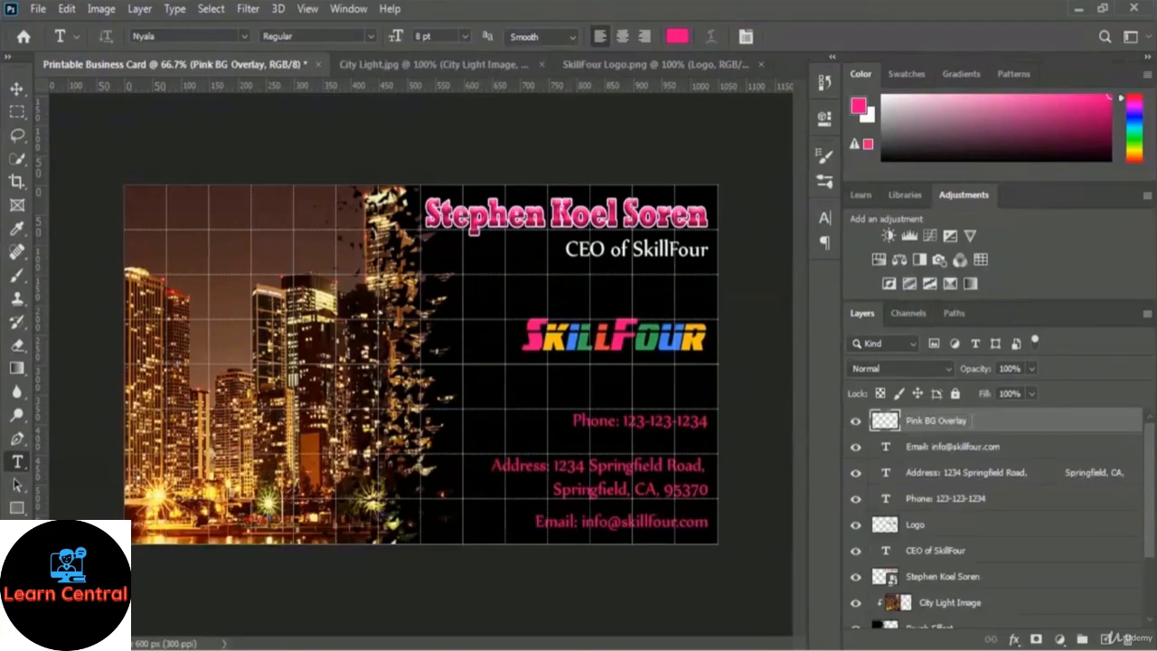
Choose the Brush tool with soft pink #ea74b1 as the foreground colour.
{"action": "left_click", "coordinate": [16, 278]}
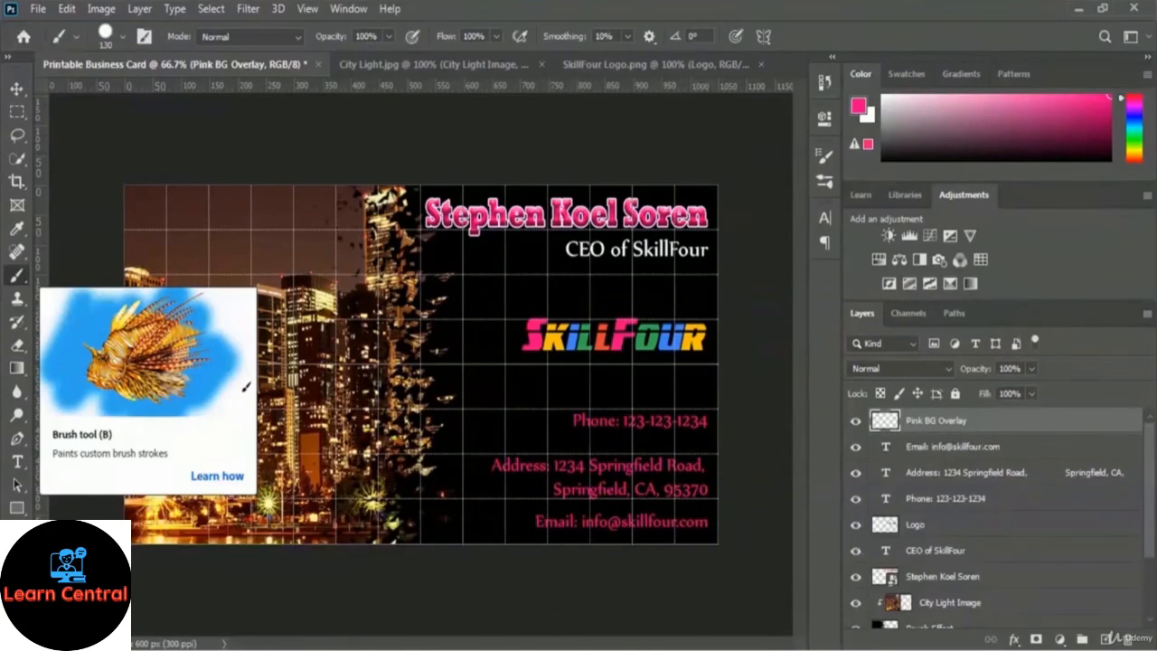
{"action": "left_click", "coordinate": [14, 602]}
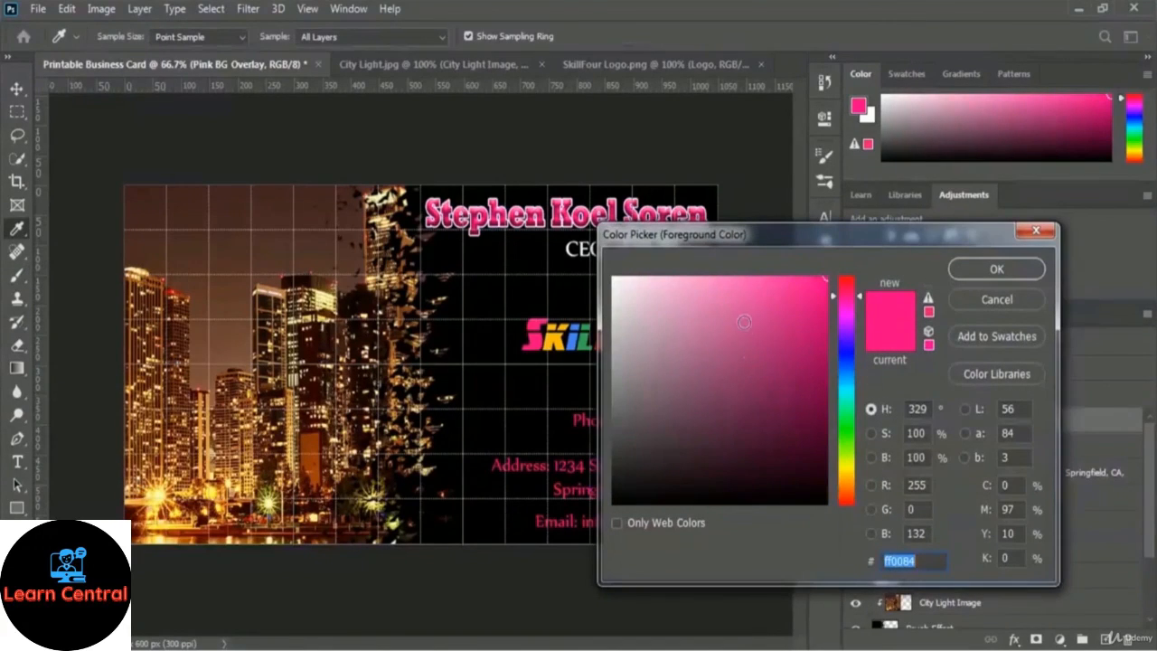
{"action": "left_click", "coordinate": [749, 292]}
{"action": "left_click", "coordinate": [738, 290]}
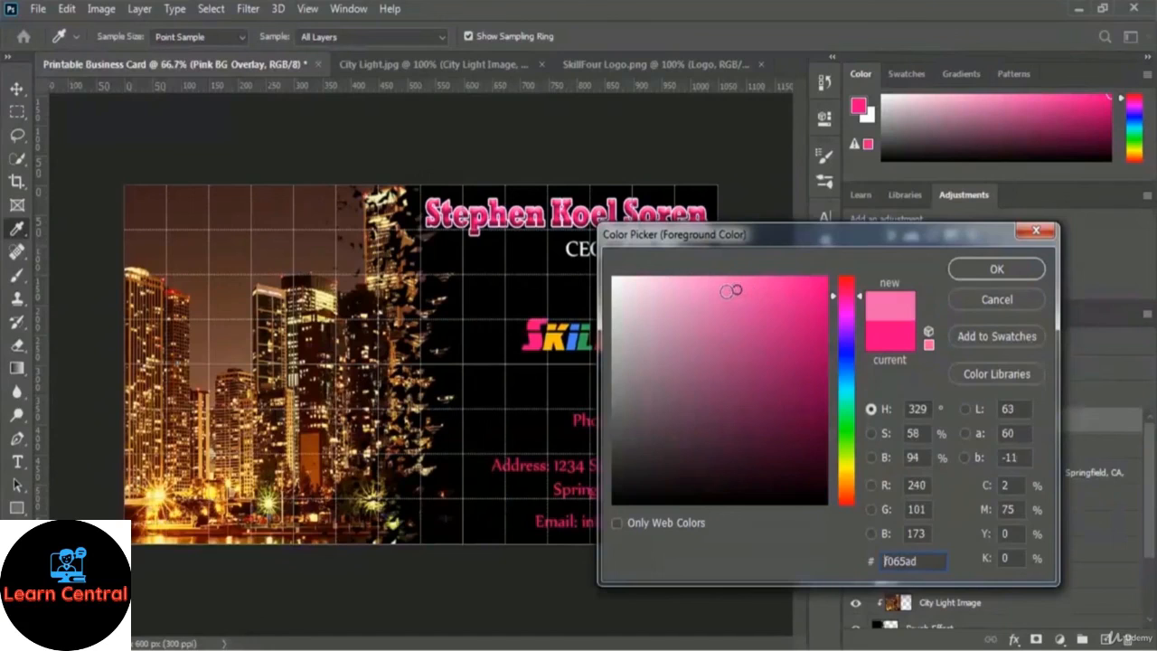
{"action": "left_click", "coordinate": [726, 292]}
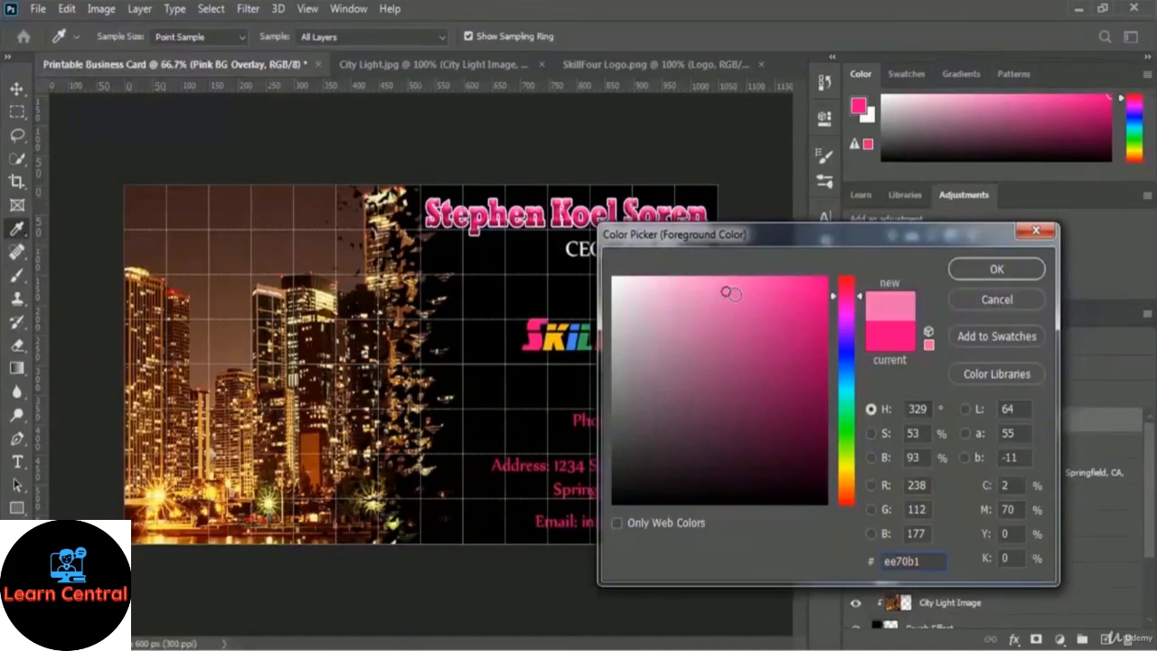
{"action": "left_click", "coordinate": [720, 295]}
{"action": "left_click", "coordinate": [996, 269]}
{"action": "key", "text": "b"}
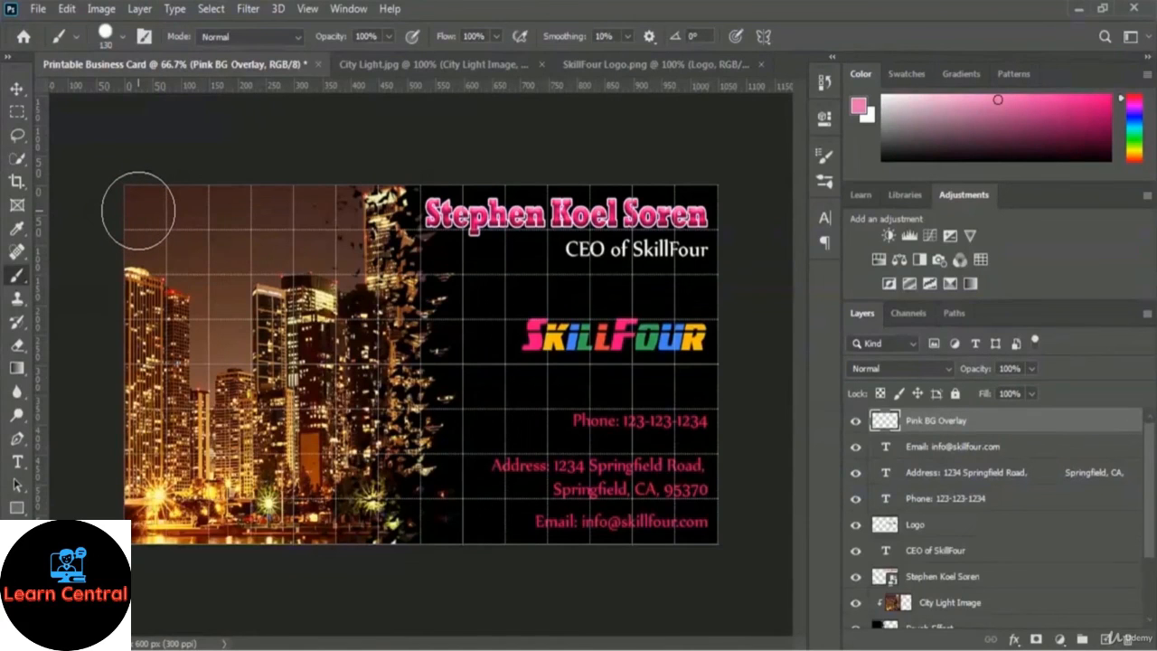
Brush soft pink over the entire city photo on the Pink BG Overlay layer.
{"action": "mouse_move", "coordinate": [139, 210]}
{"action": "left_mouse_down"}
{"action": "mouse_move", "coordinate": [386, 201]}
{"action": "mouse_move", "coordinate": [397, 258]}
{"action": "left_mouse_up"}
{"action": "mouse_move", "coordinate": [415, 291]}
{"action": "left_mouse_down"}
{"action": "mouse_move", "coordinate": [433, 437]}
{"action": "mouse_move", "coordinate": [423, 520]}
{"action": "mouse_move", "coordinate": [132, 547]}
{"action": "mouse_move", "coordinate": [136, 235]}
{"action": "mouse_move", "coordinate": [170, 532]}
{"action": "mouse_move", "coordinate": [190, 265]}
{"action": "mouse_move", "coordinate": [201, 478]}
{"action": "mouse_move", "coordinate": [233, 260]}
{"action": "mouse_move", "coordinate": [258, 327]}
{"action": "mouse_move", "coordinate": [268, 478]}
{"action": "mouse_move", "coordinate": [384, 468]}
{"action": "mouse_move", "coordinate": [392, 373]}
{"action": "mouse_move", "coordinate": [375, 311]}
{"action": "mouse_move", "coordinate": [339, 258]}
{"action": "mouse_move", "coordinate": [315, 252]}
{"action": "mouse_move", "coordinate": [306, 299]}
{"action": "mouse_move", "coordinate": [330, 367]}
{"action": "mouse_move", "coordinate": [317, 432]}
{"action": "left_mouse_up"}
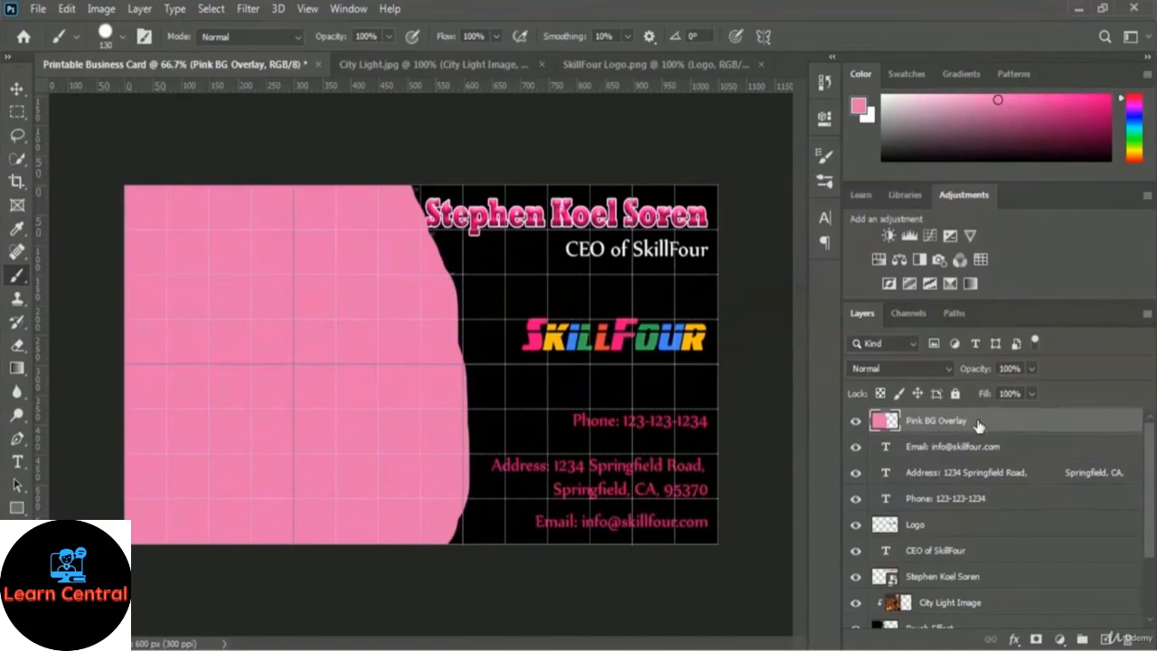
Set Pink BG Overlay's blend mode to Overlay and toggle its visibility to compare the tint.
{"action": "left_click", "coordinate": [945, 368]}
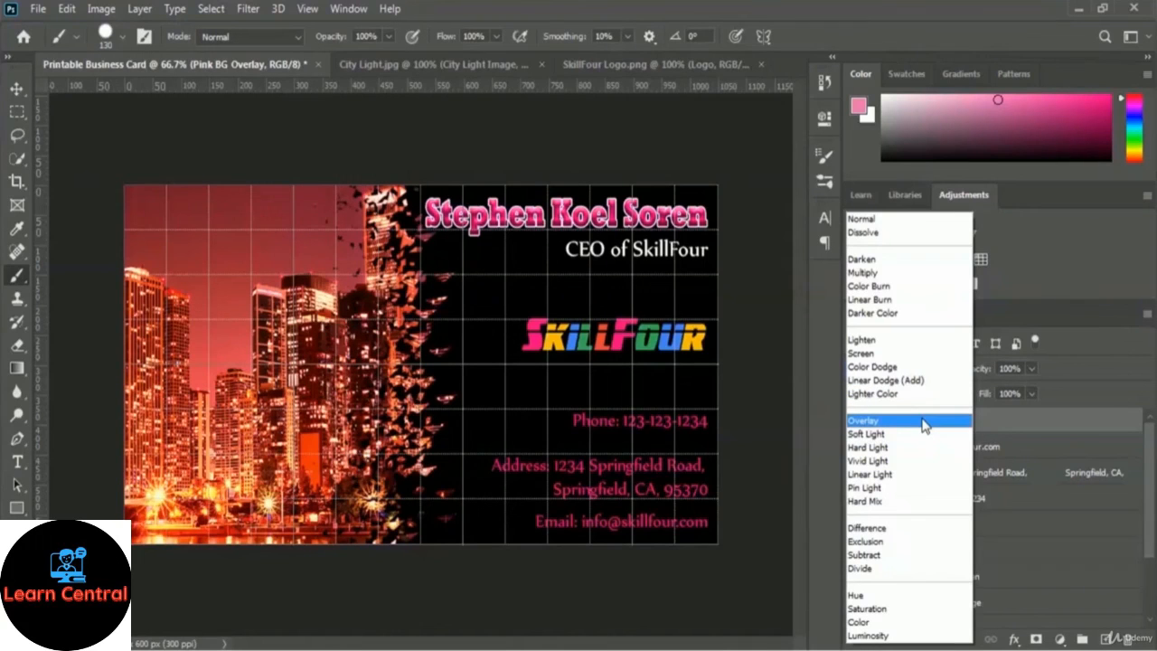
{"action": "left_click", "coordinate": [924, 421]}
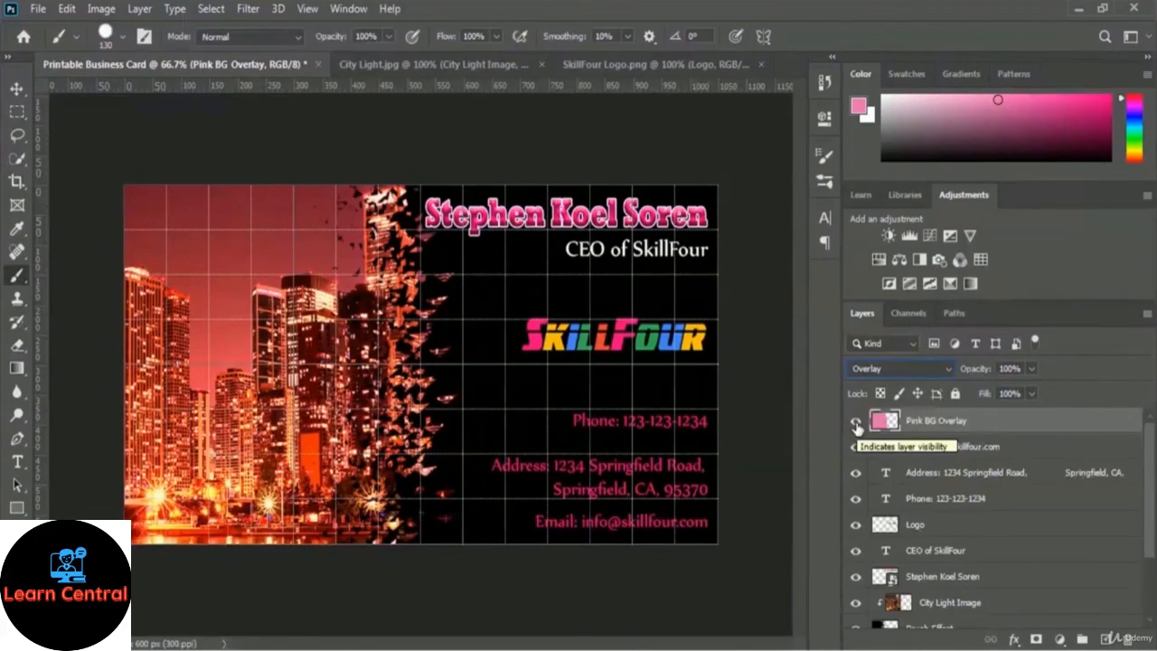
{"action": "left_click", "coordinate": [856, 424]}
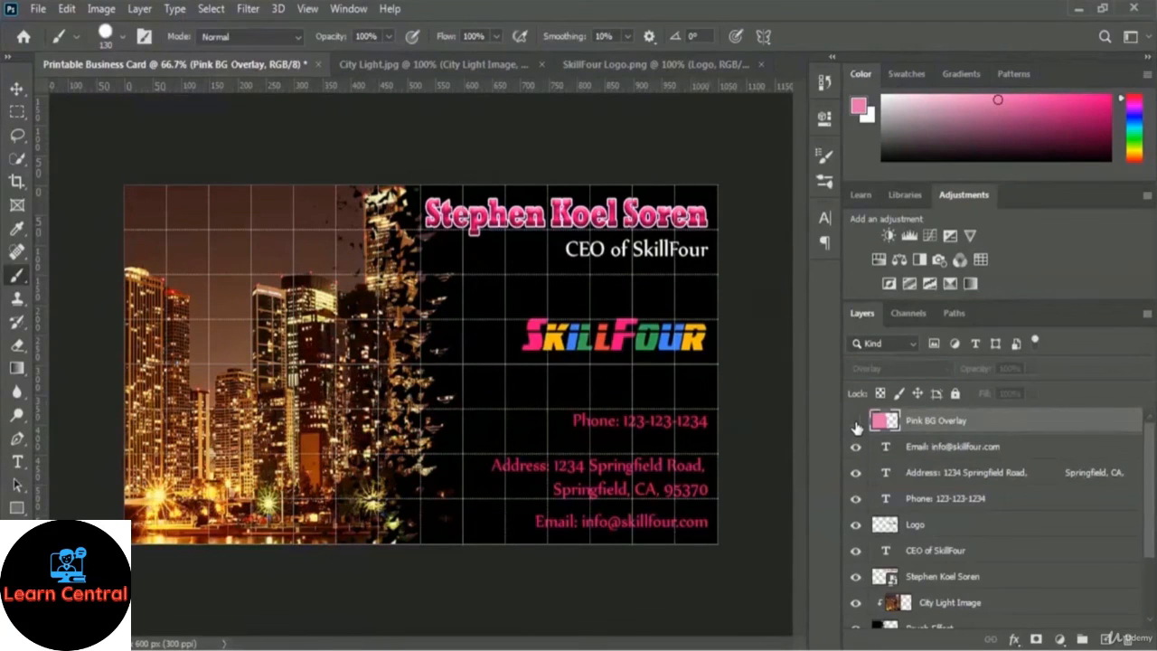
{"action": "left_click", "coordinate": [857, 425]}
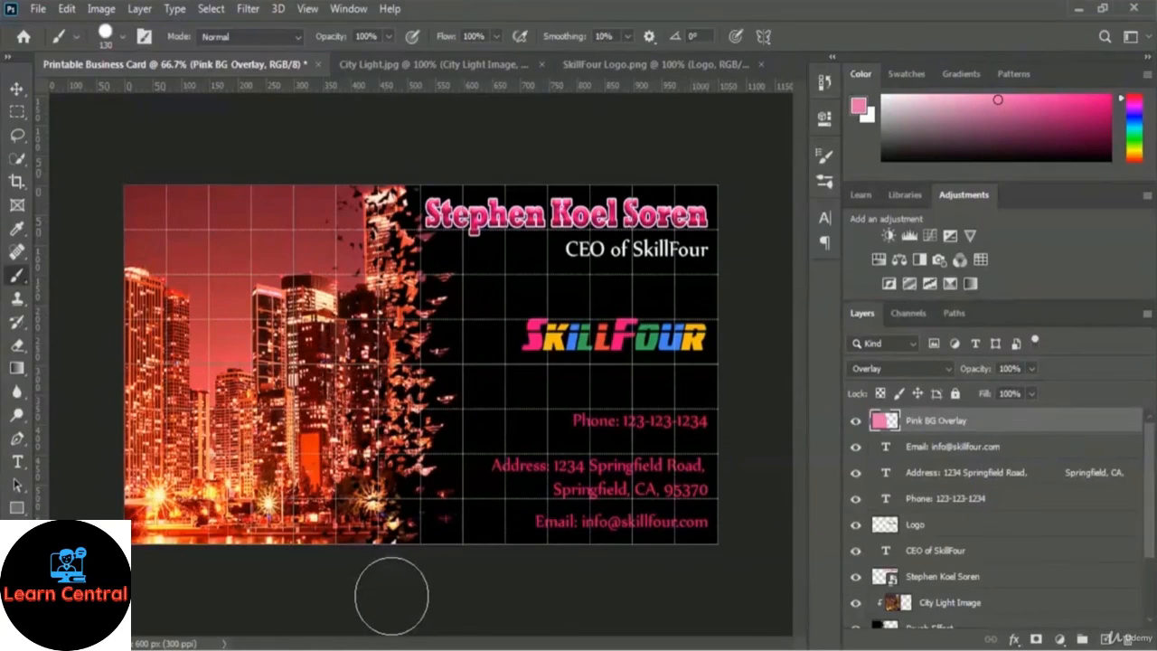
Turn off the grid via View > Show > Grid so the card displays without grid lines.
{"action": "left_click", "coordinate": [309, 9]}
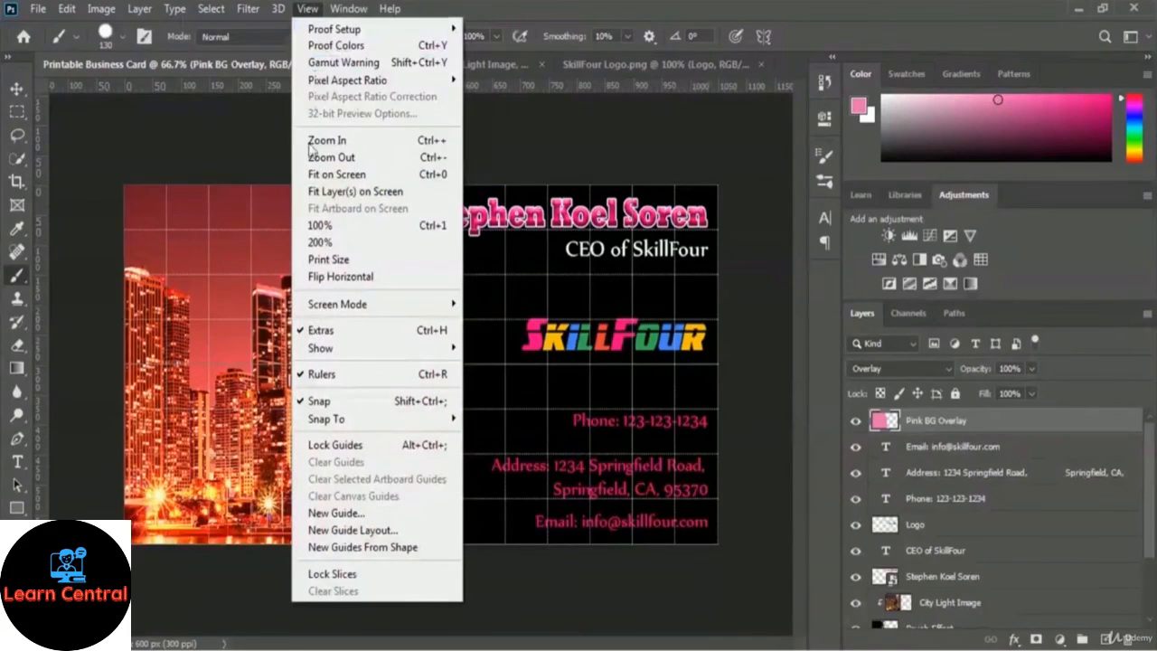
{"action": "mouse_move", "coordinate": [349, 358]}
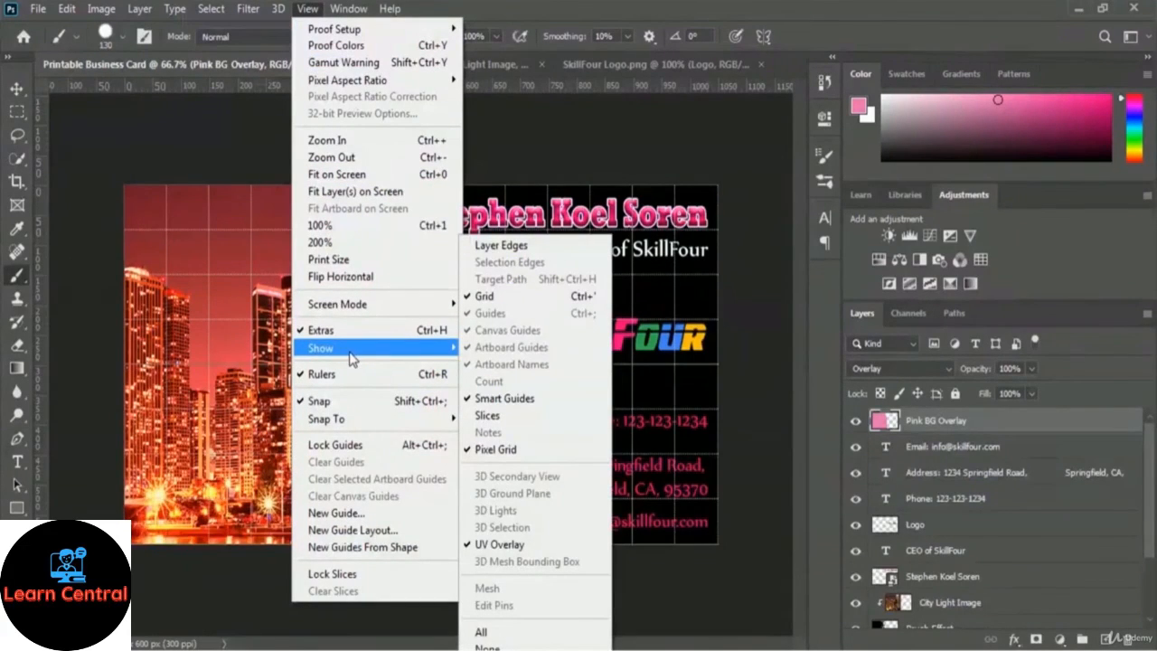
{"action": "left_click", "coordinate": [521, 305]}
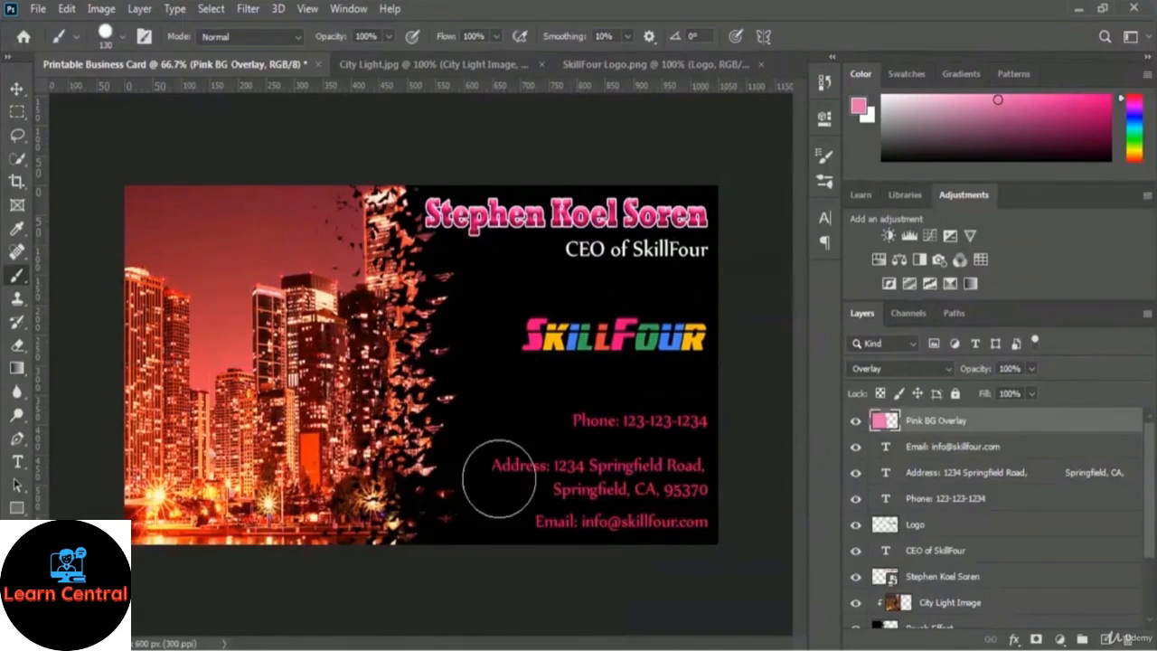